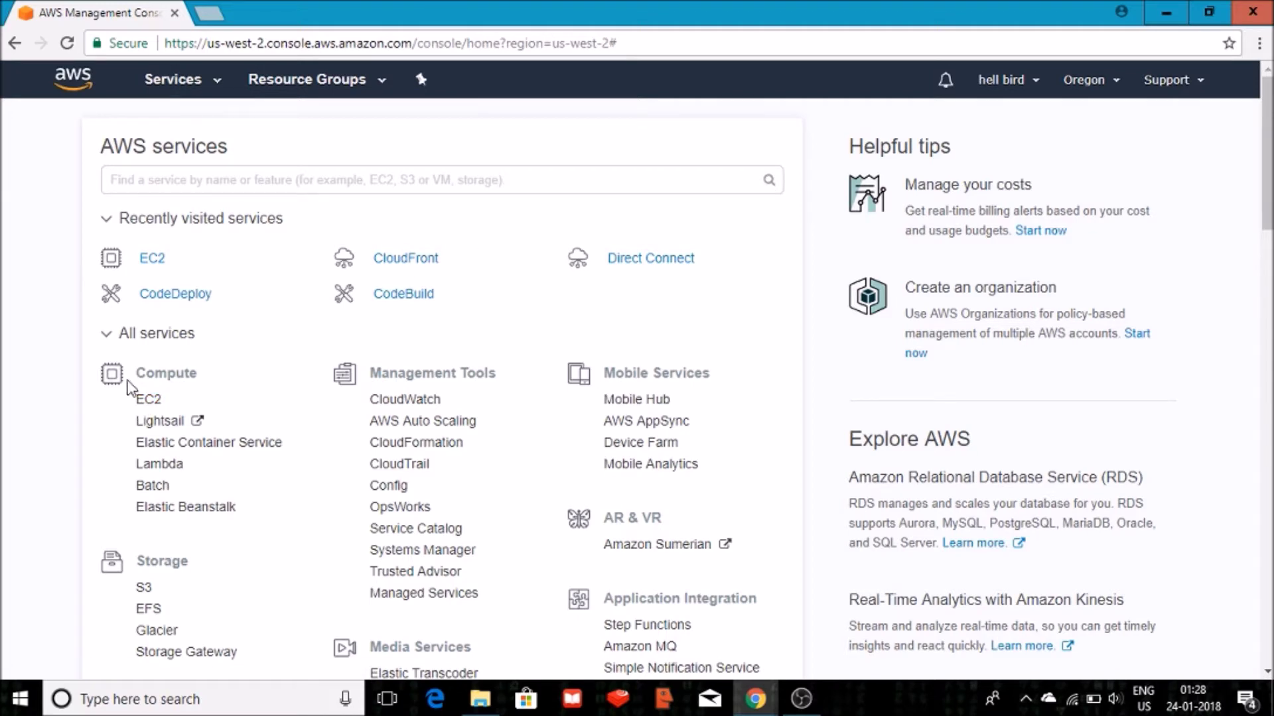
Go to EC2 Instances and start the Launch Instance wizard.
click(146, 400)
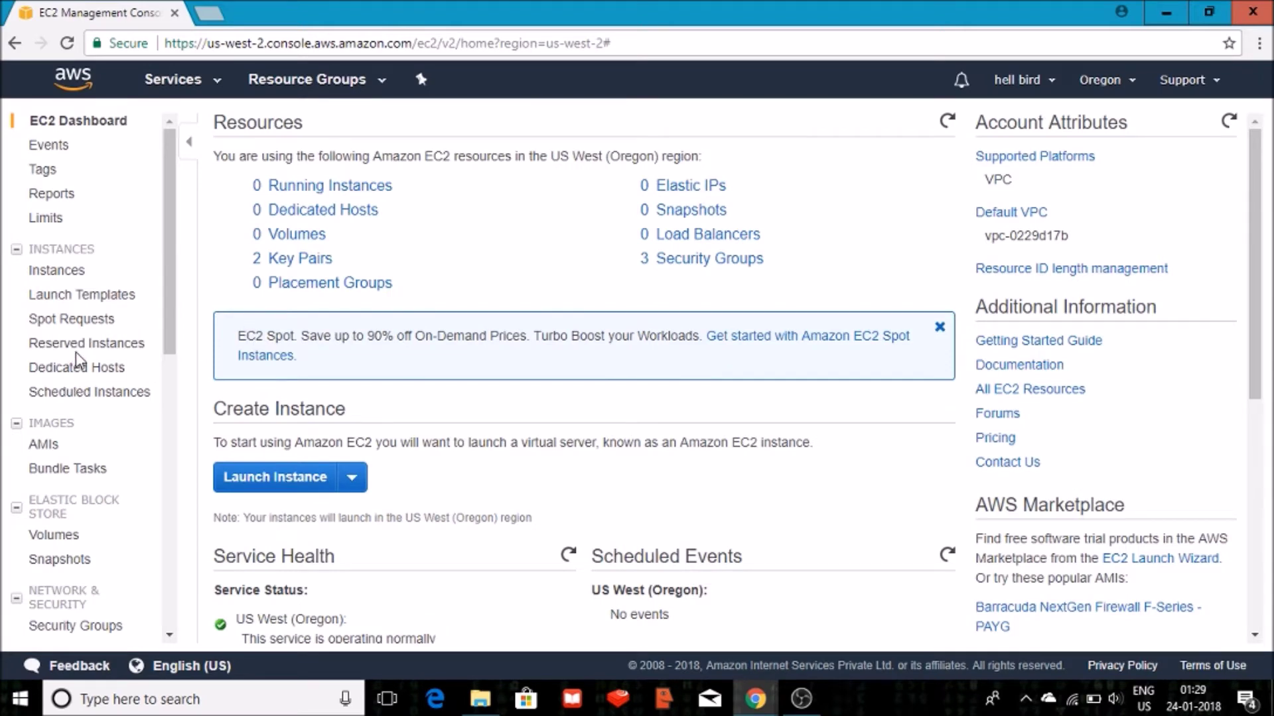
click(62, 273)
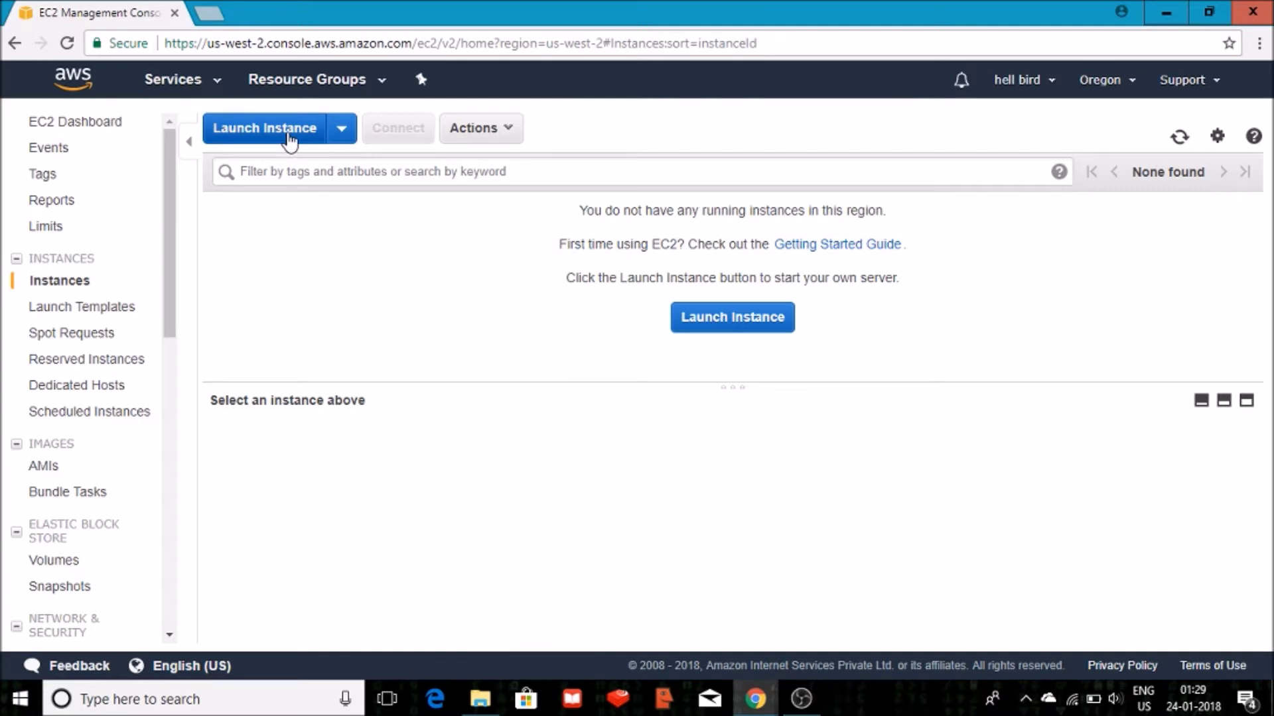
click(289, 142)
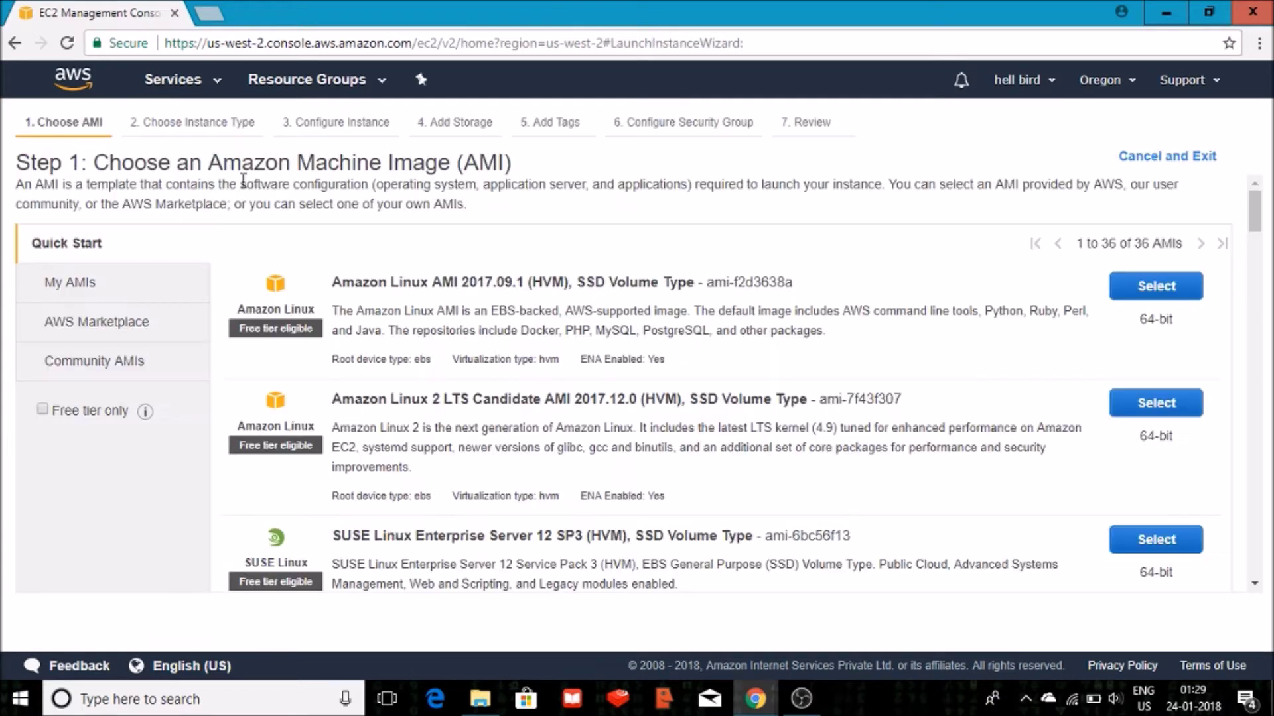
Filter to free-tier images and pick Microsoft Windows Server 2016 Base as the AMI.
click(42, 409)
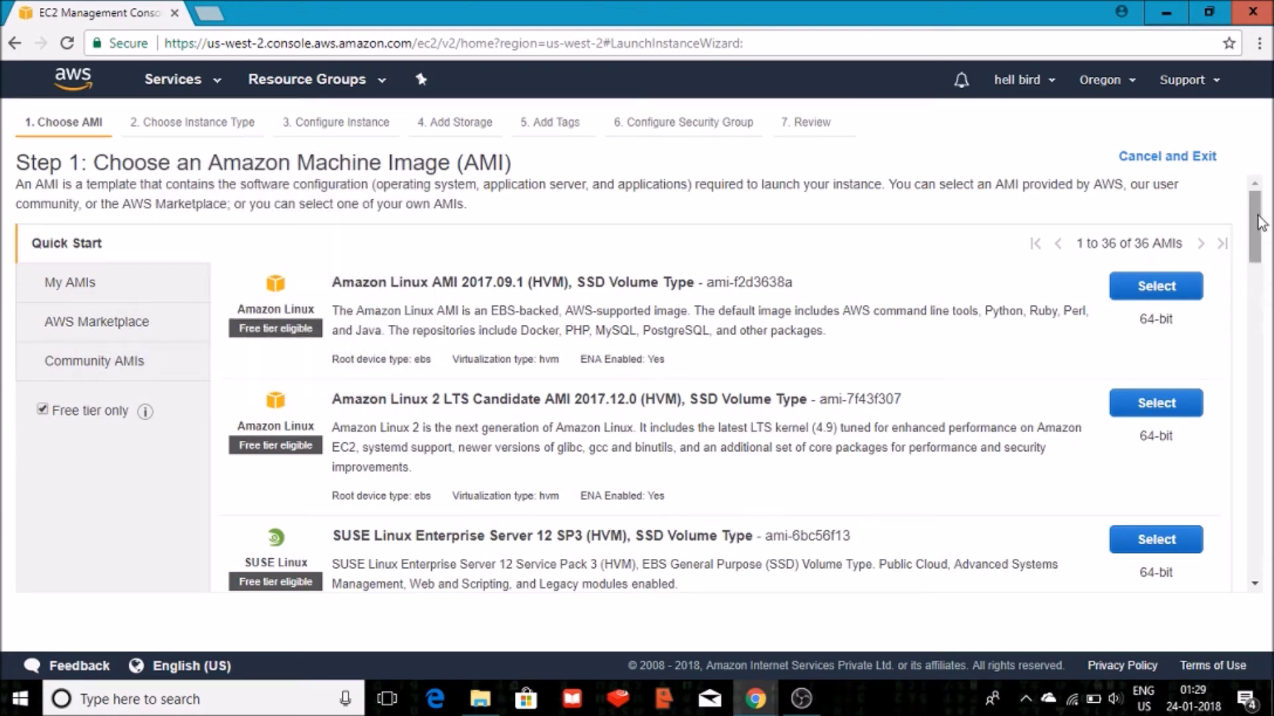
drag(1262, 223, 1253, 328)
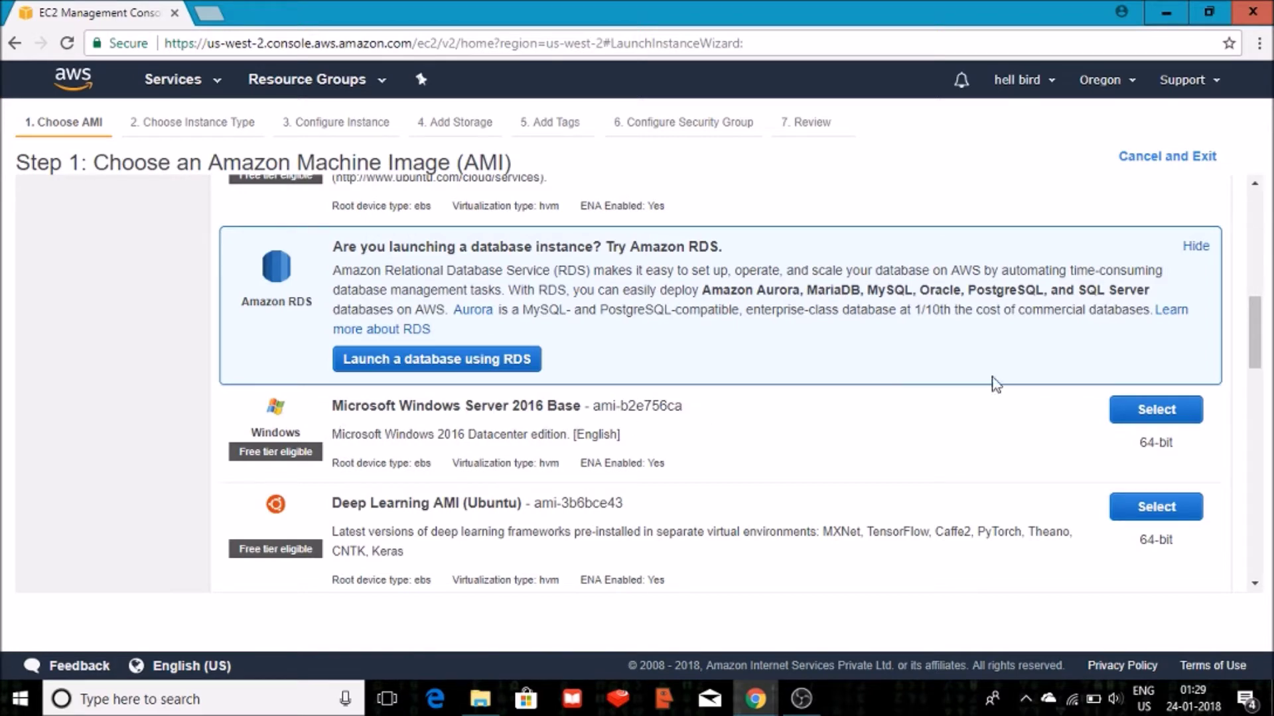
click(1168, 413)
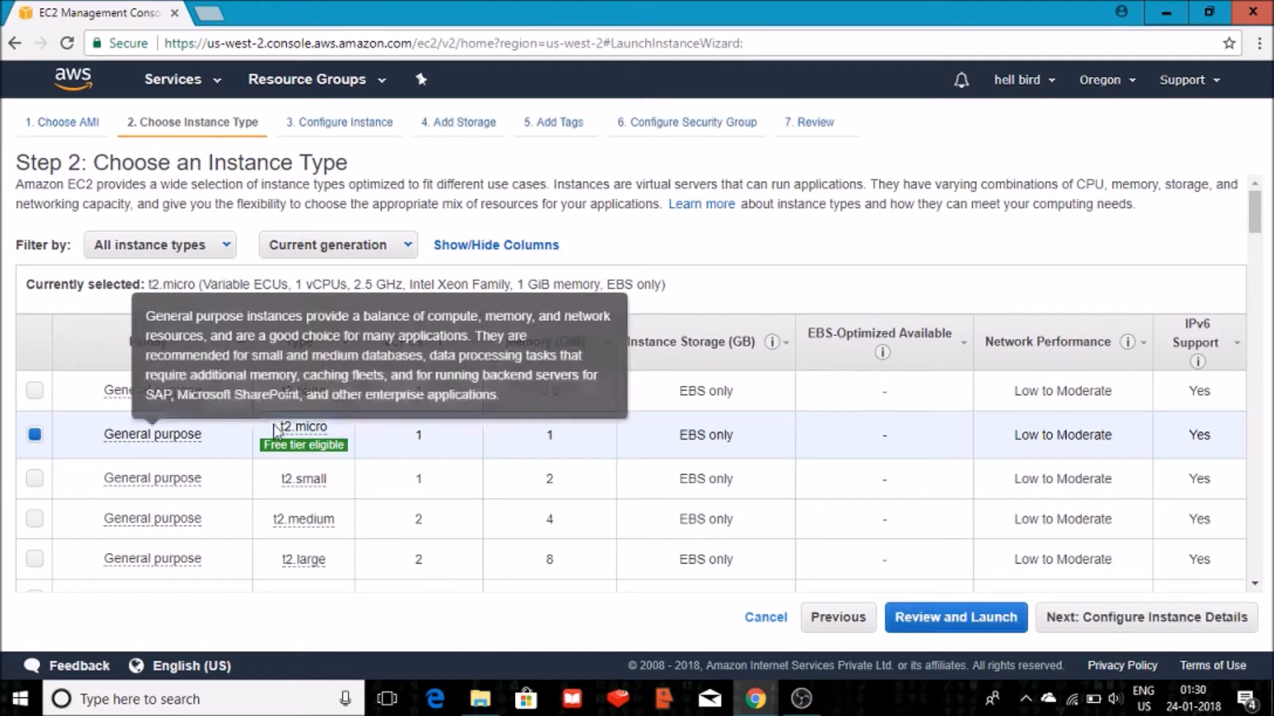
Accept t2.micro and the default instance details, advancing to the storage step.
click(1112, 620)
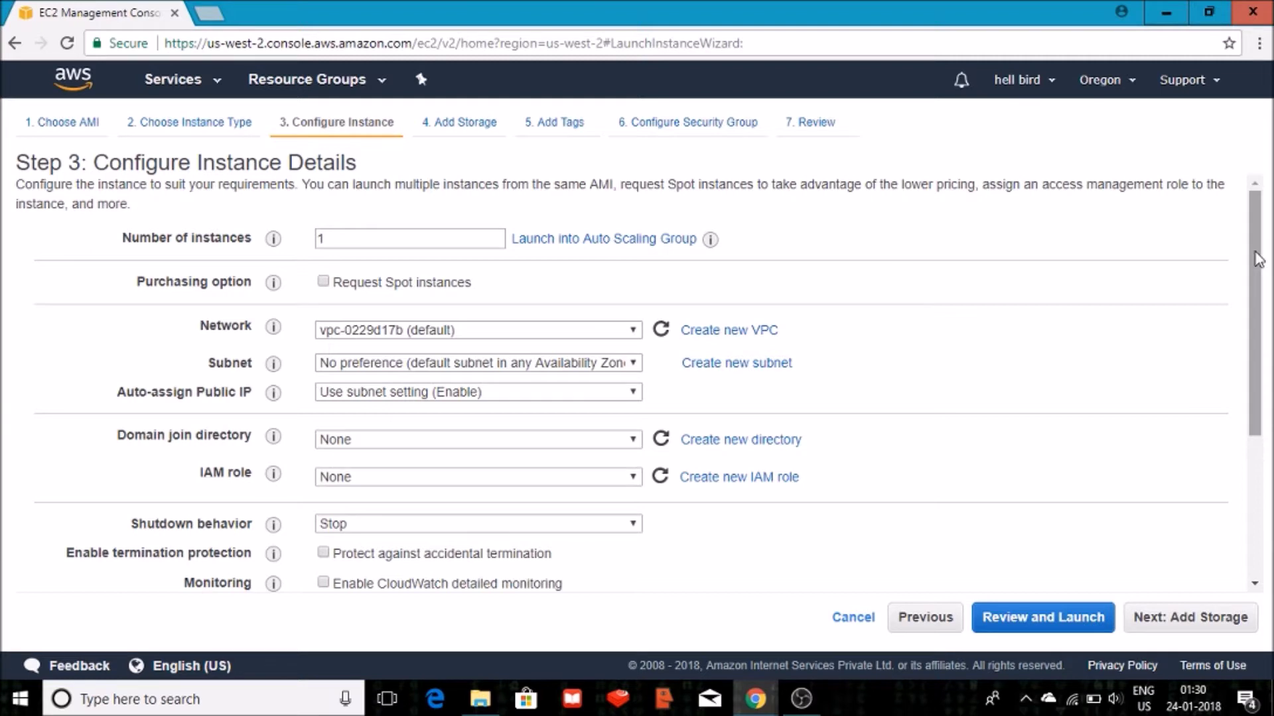
drag(1258, 259, 1259, 398)
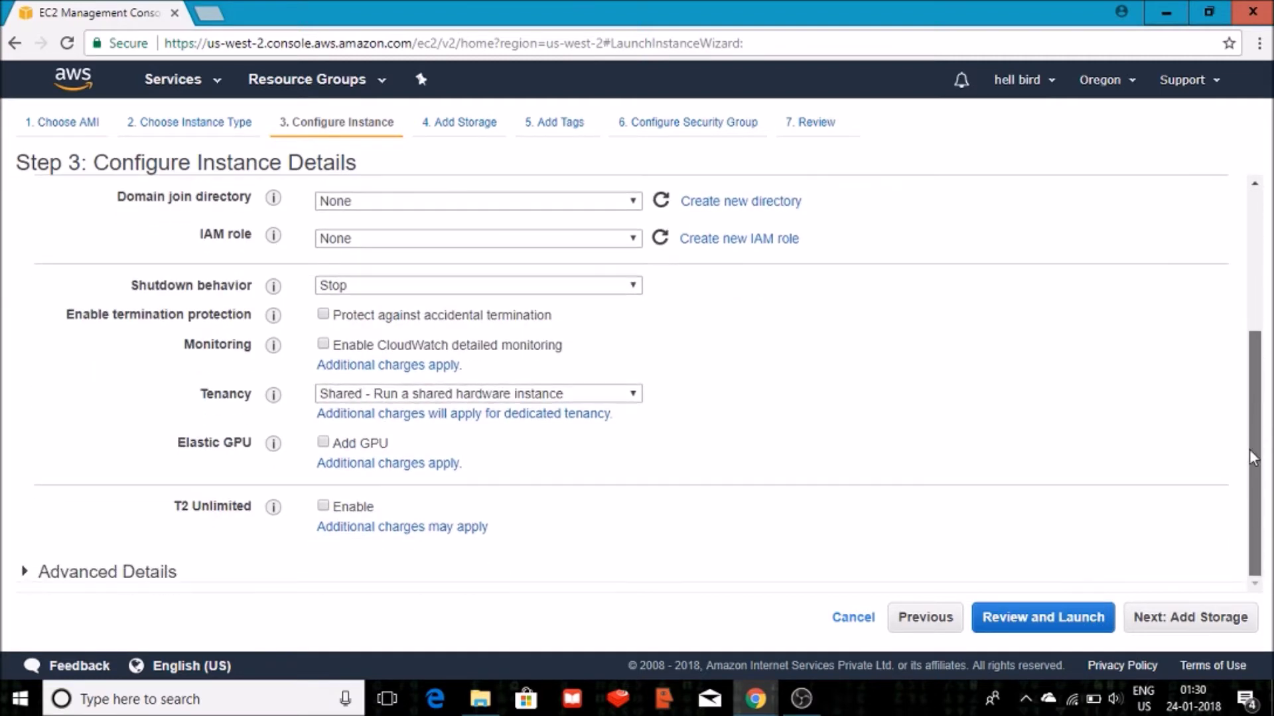
click(1210, 626)
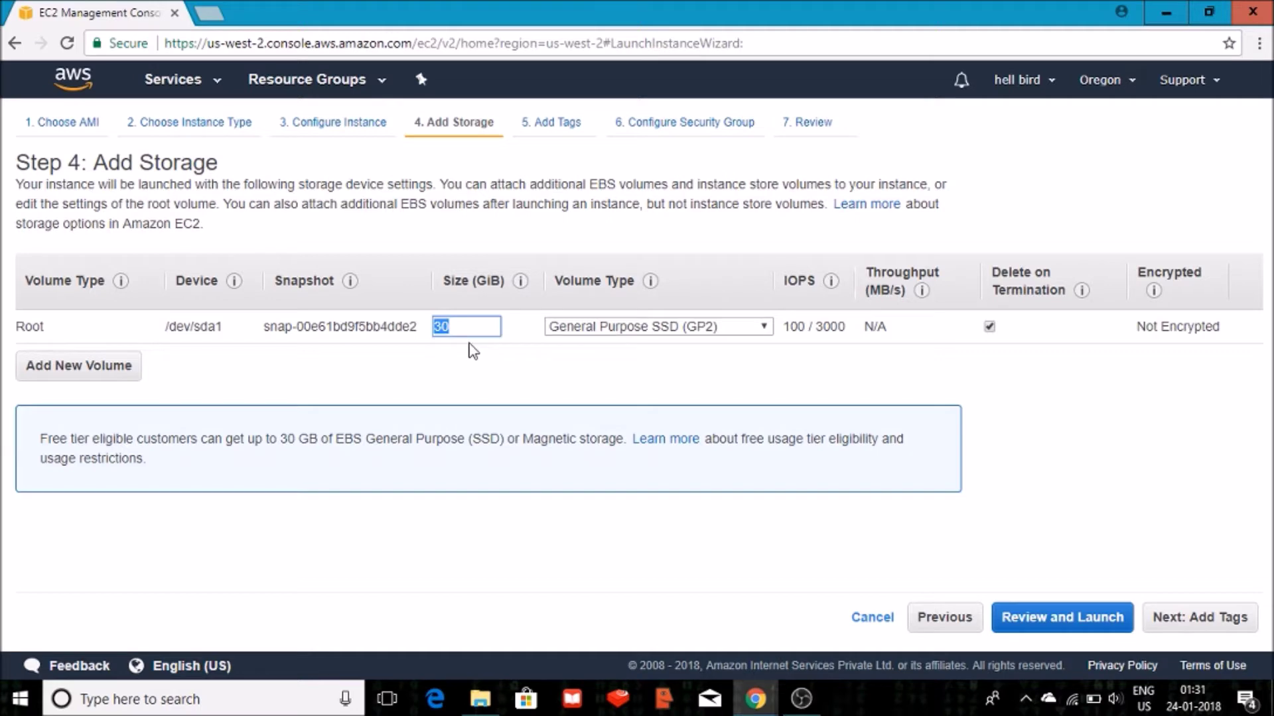
Keep only the 30 GiB General Purpose SSD root volume, discarding a trial extra EBS volume.
click(791, 401)
click(677, 330)
click(75, 374)
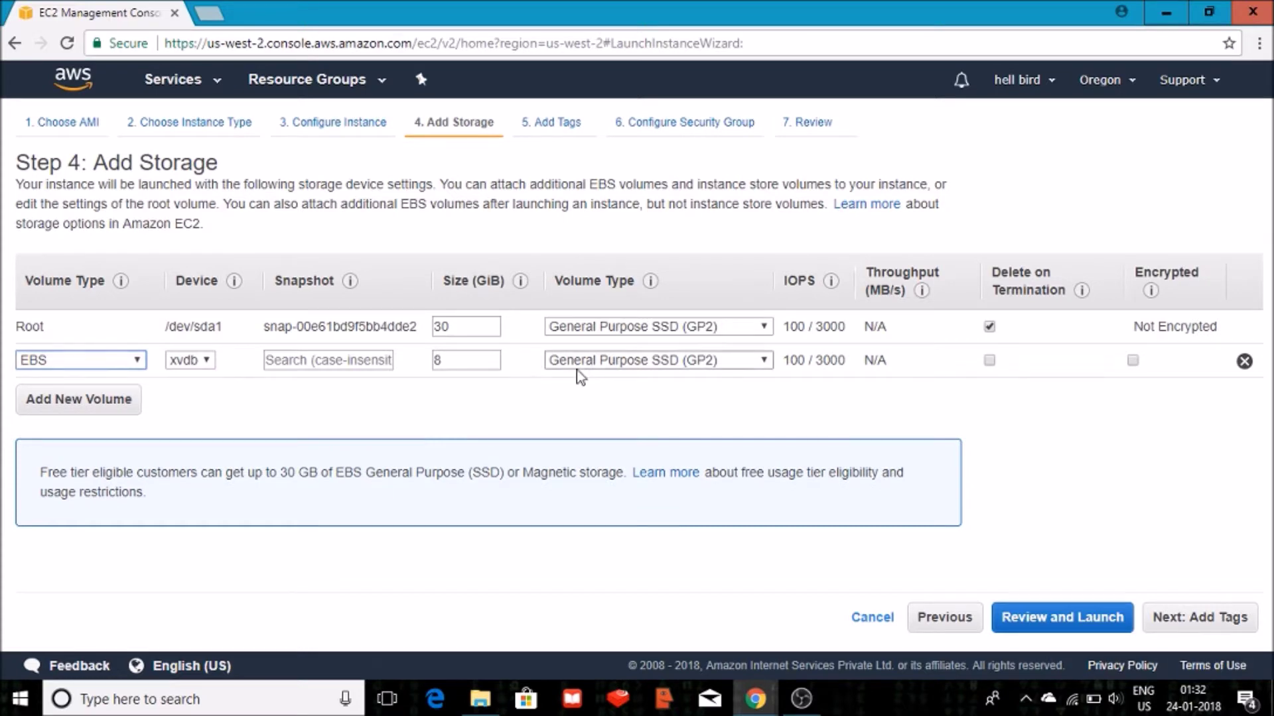
click(609, 361)
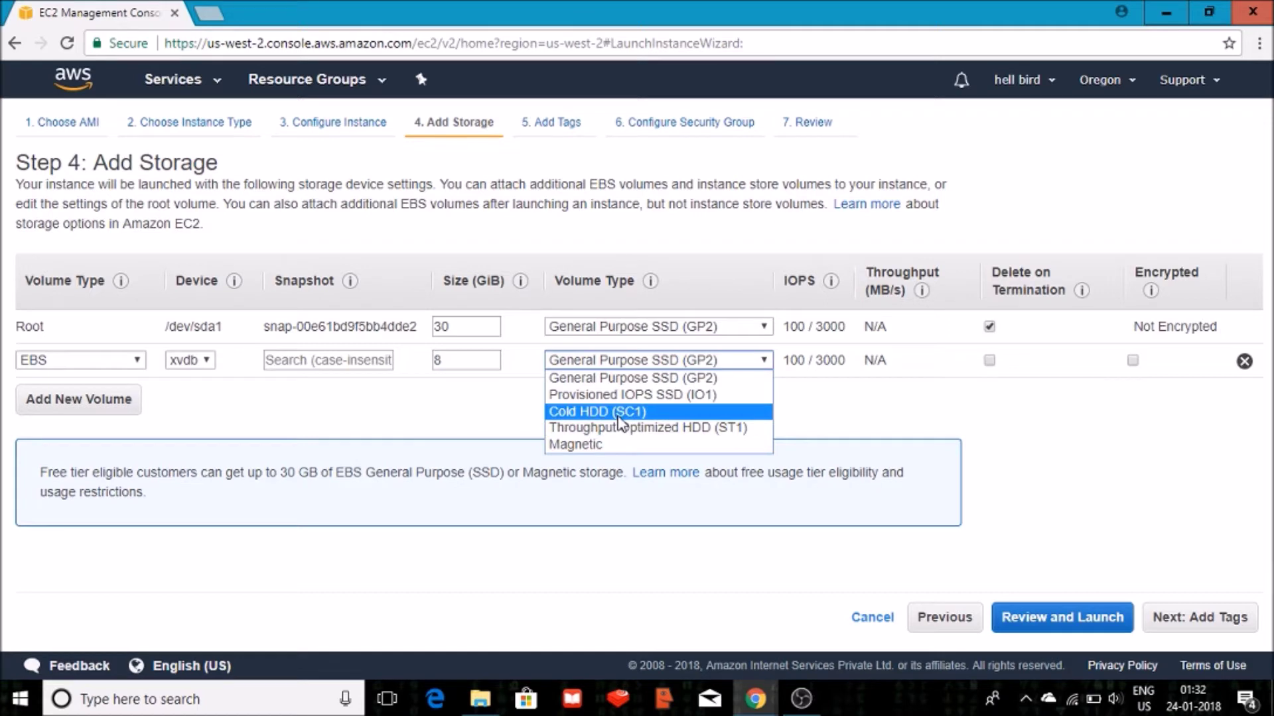
click(1000, 418)
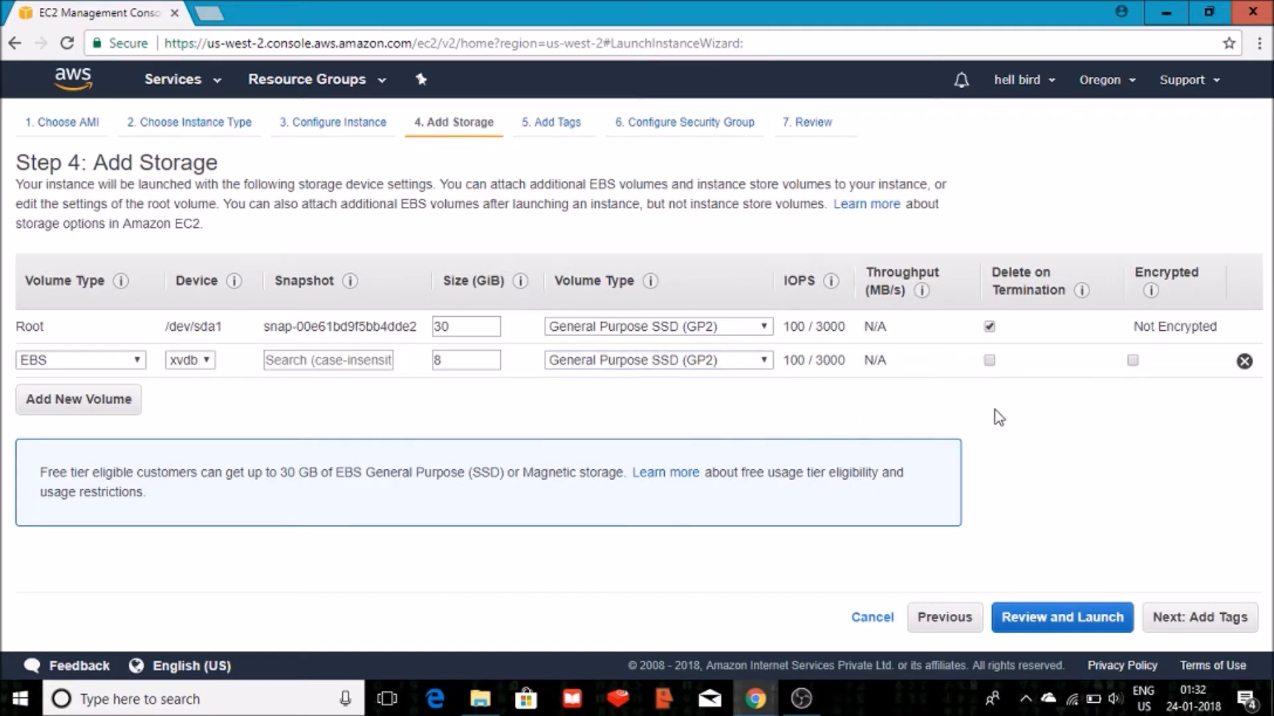
click(1245, 362)
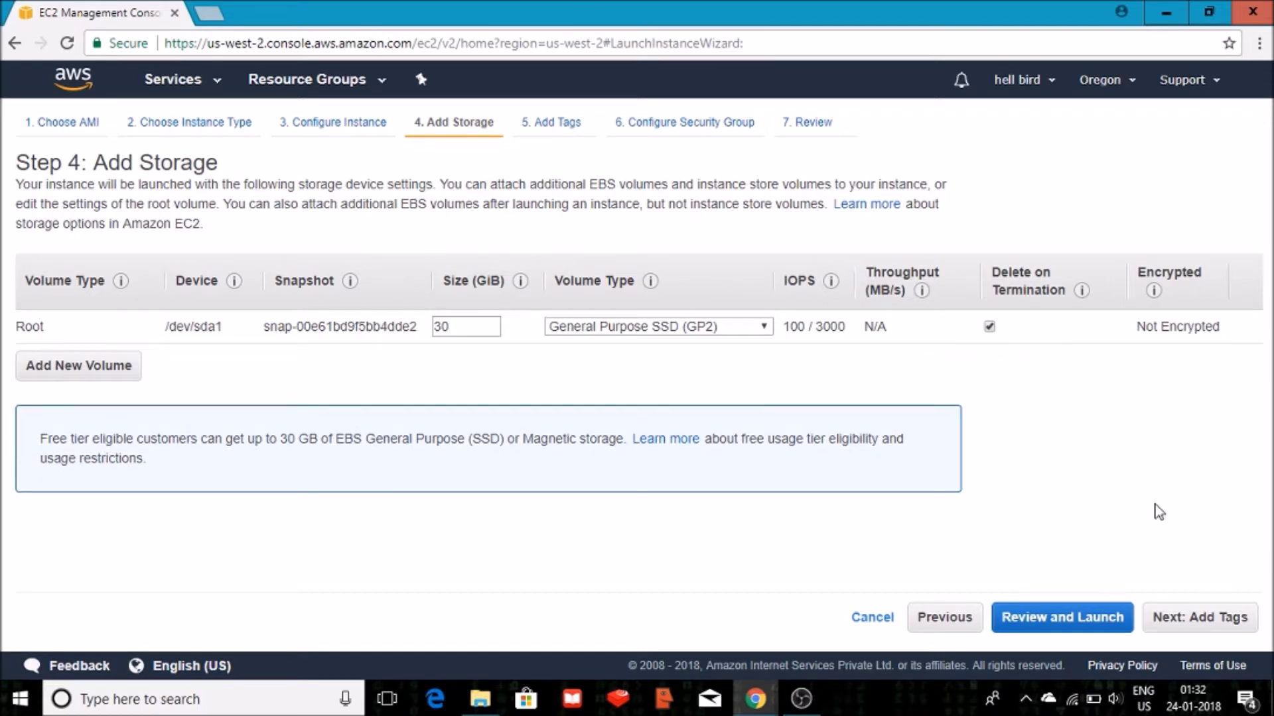
click(1182, 617)
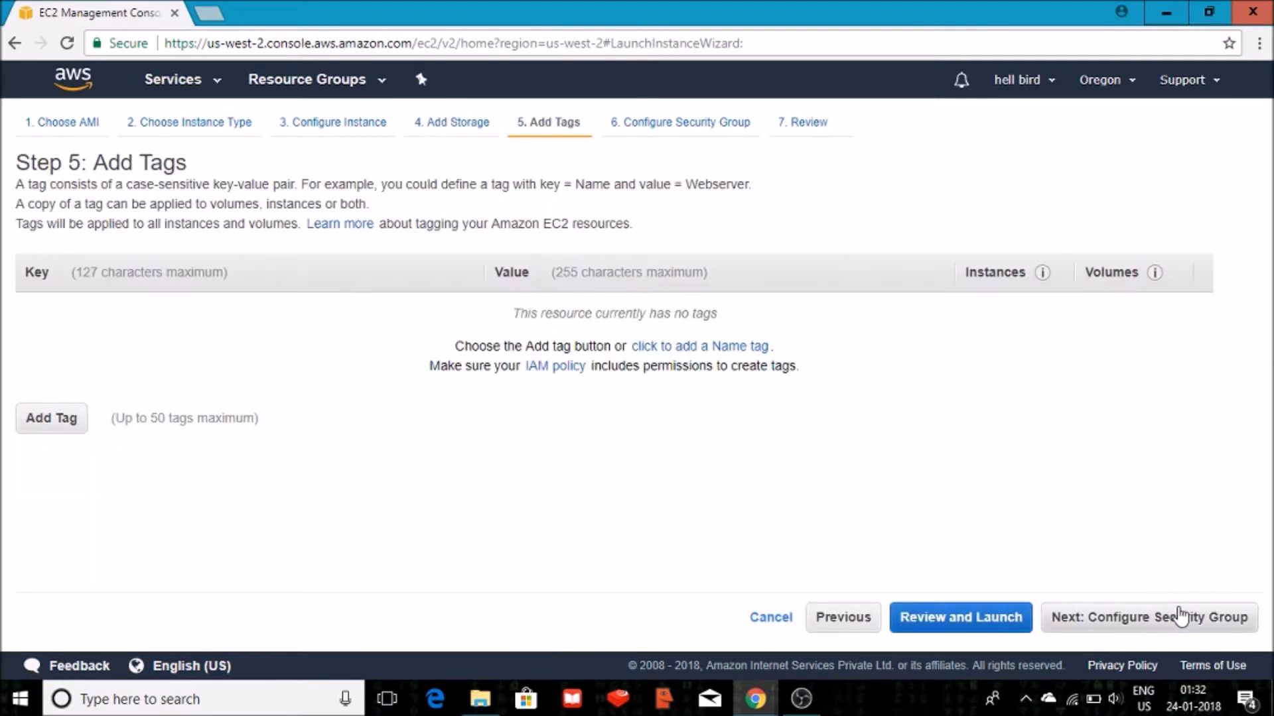
Add tag Name=win-1 applied to instances only.
click(51, 421)
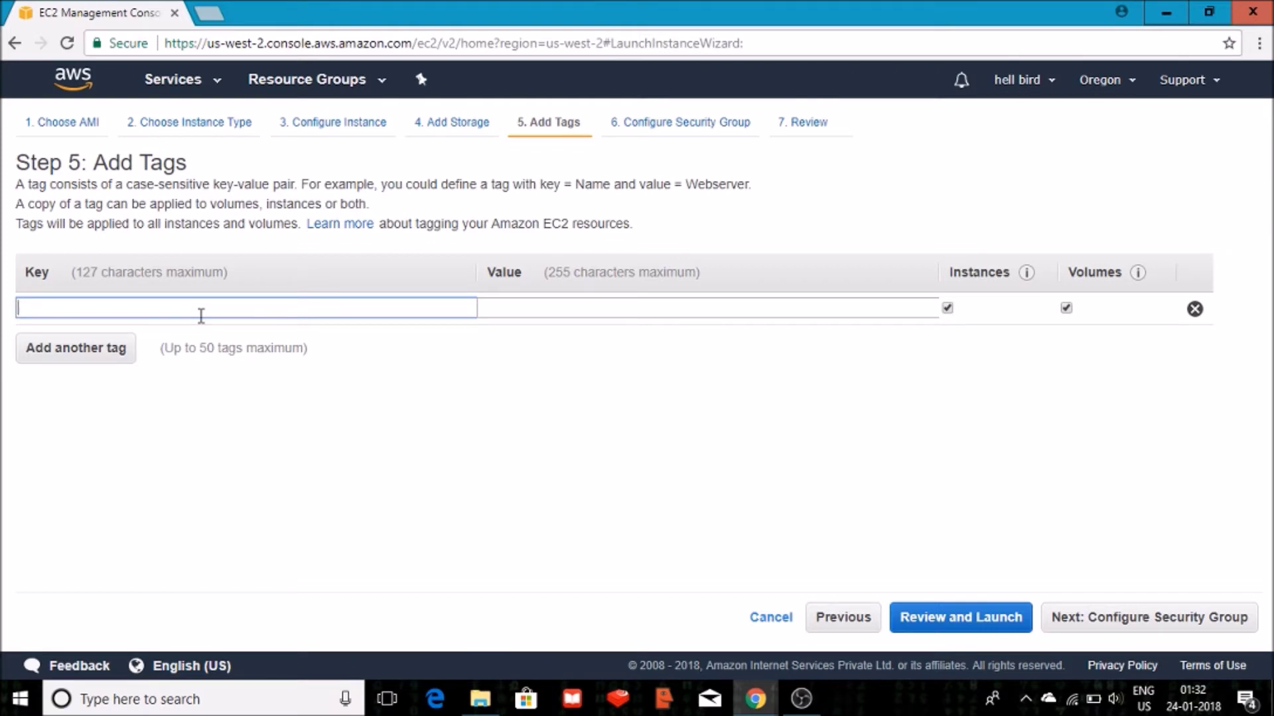
text(Name)
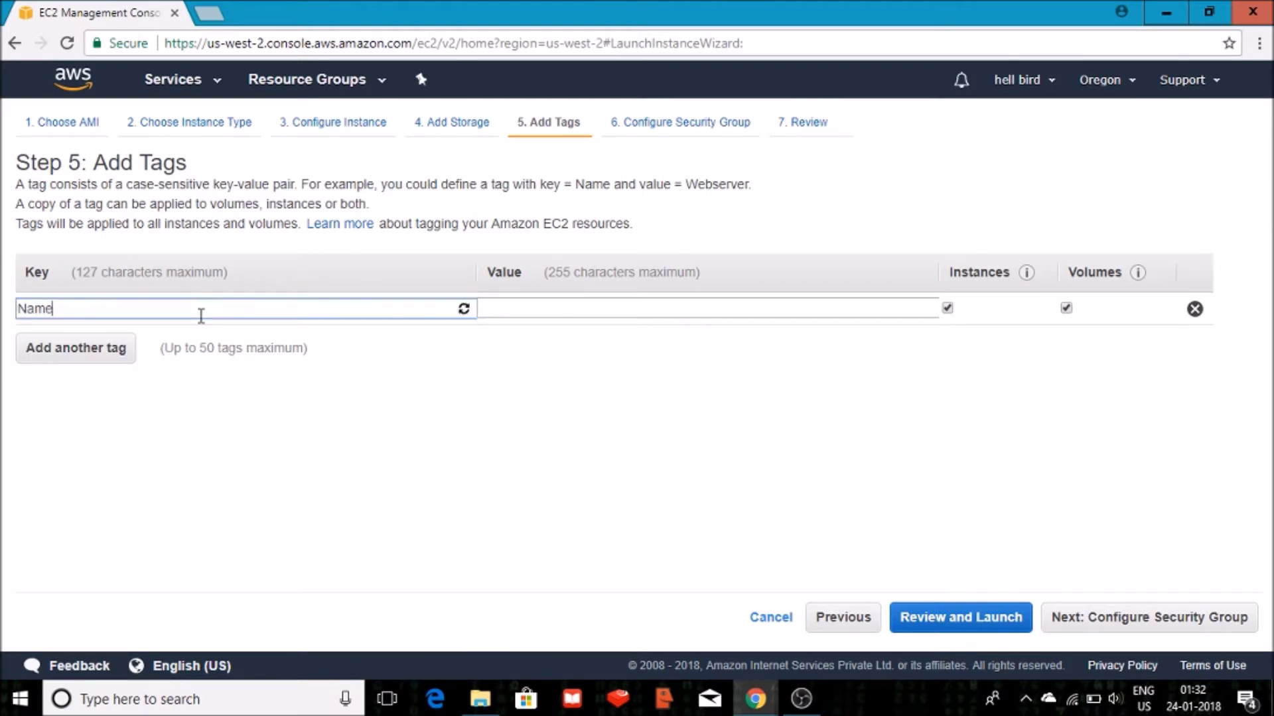
click(517, 306)
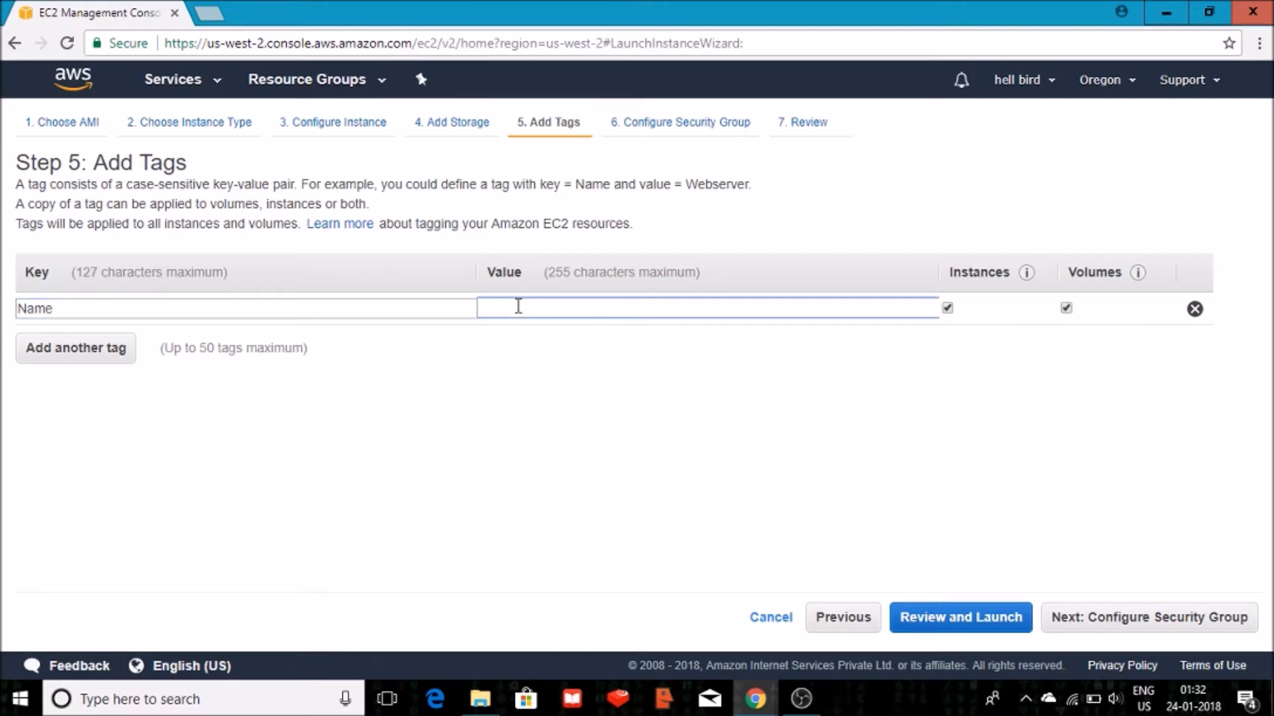
text(w)
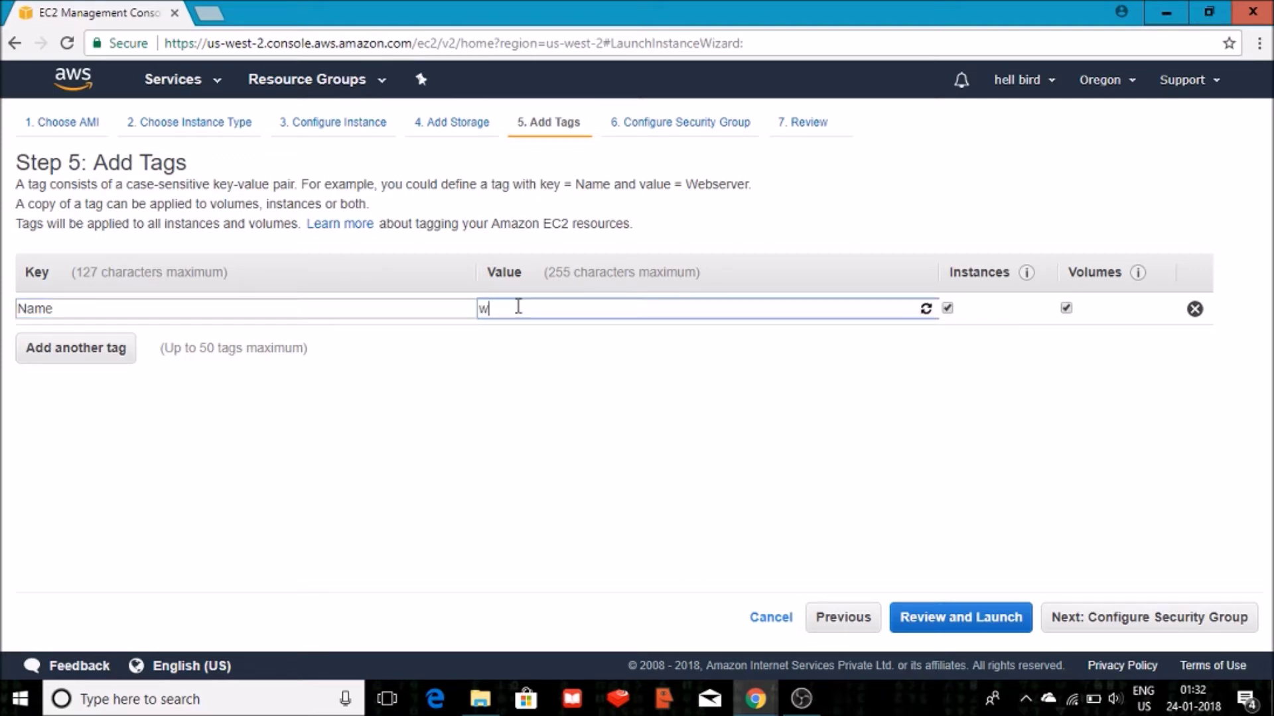
text(in-1)
click(1067, 308)
Add tag Name=root applied to volumes only, then proceed to security groups.
click(97, 357)
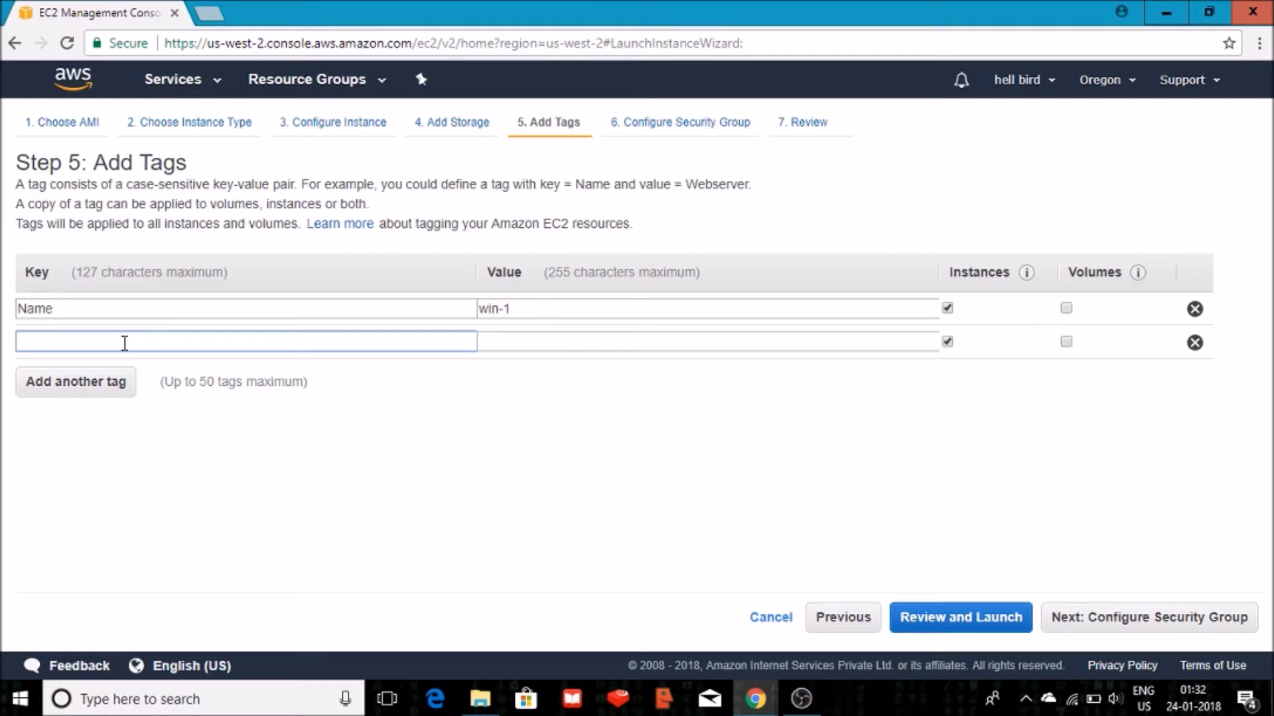
text(Name)
click(539, 345)
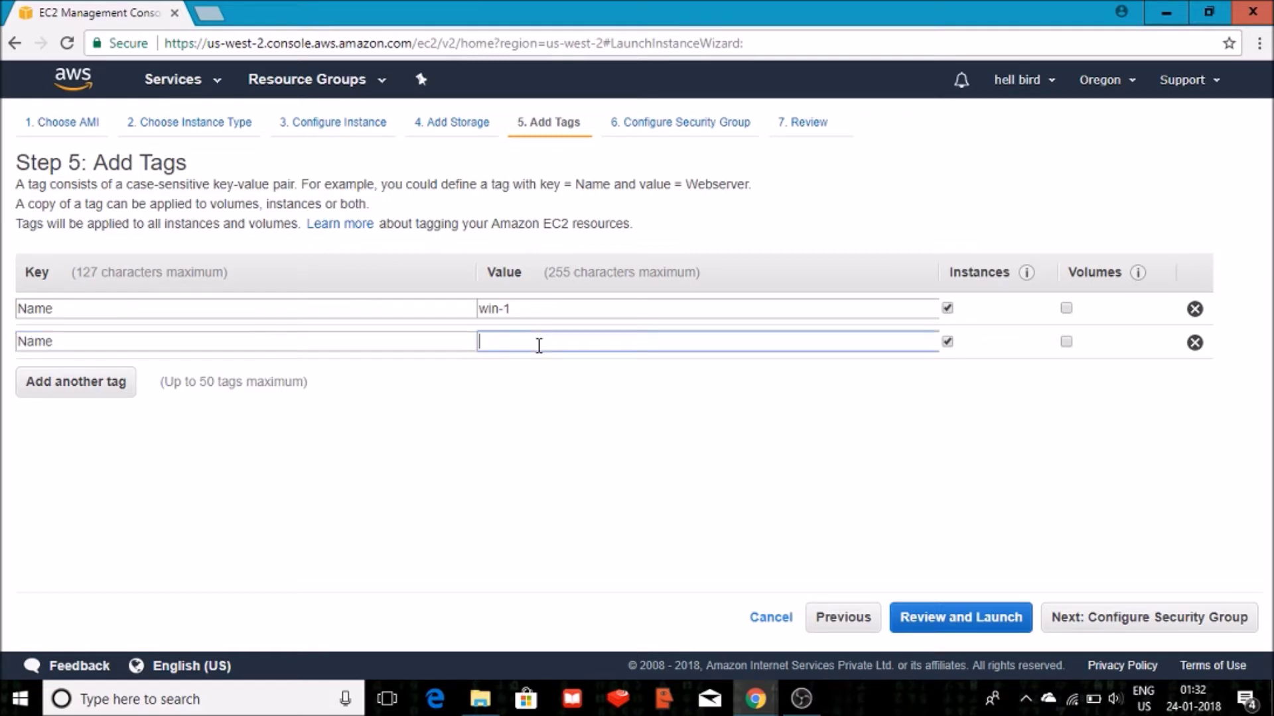
text(root)
click(949, 343)
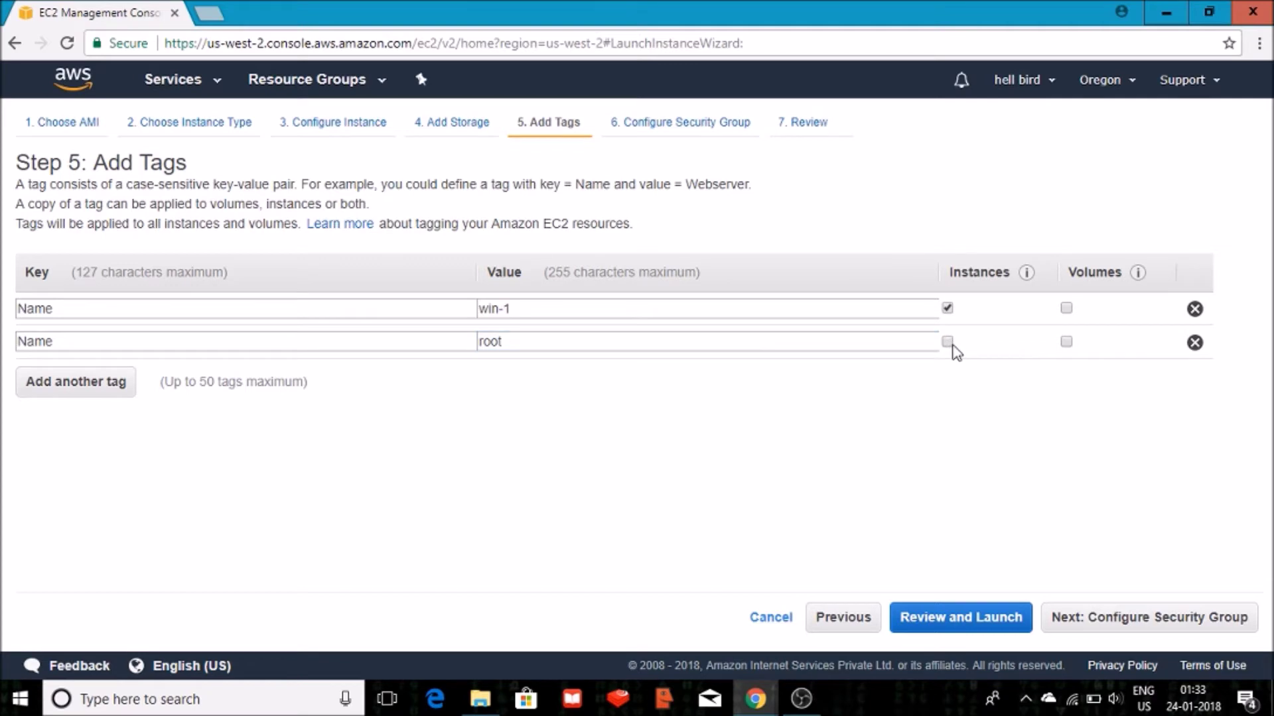
click(1066, 343)
click(1086, 613)
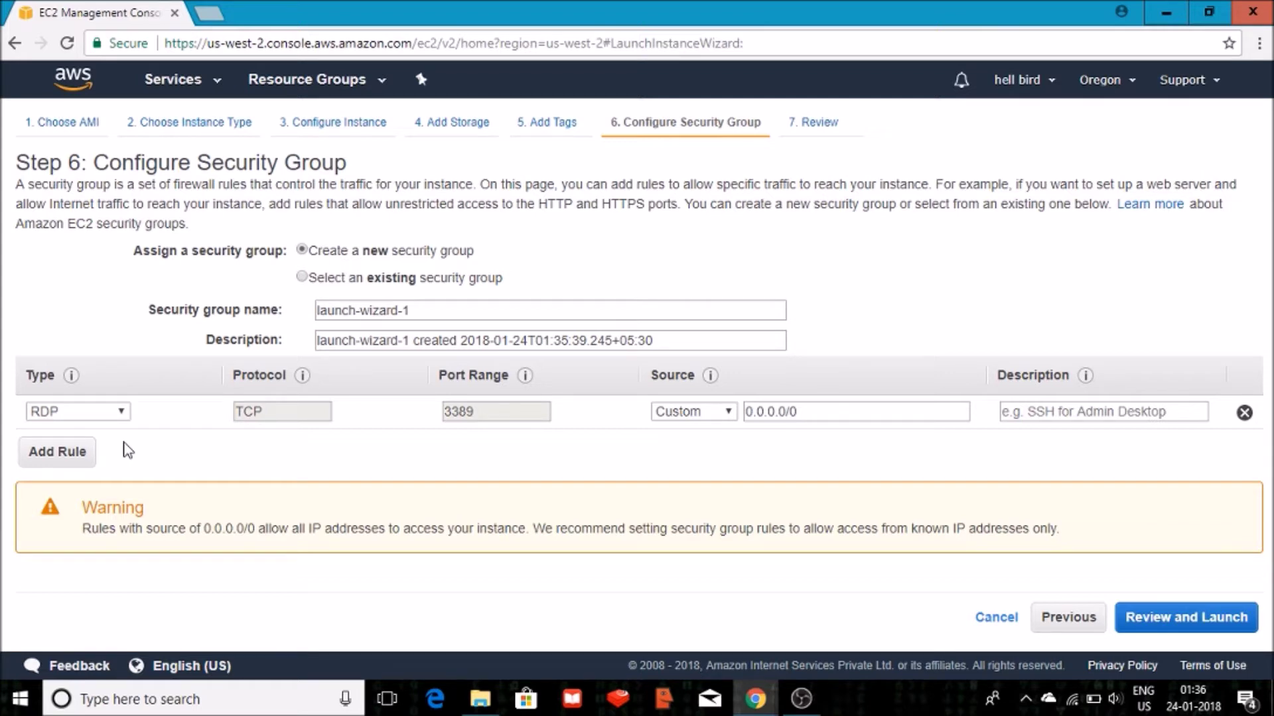
Compare the default group, then keep new group launch-wizard-1 with RDP on 3389 and review.
click(302, 277)
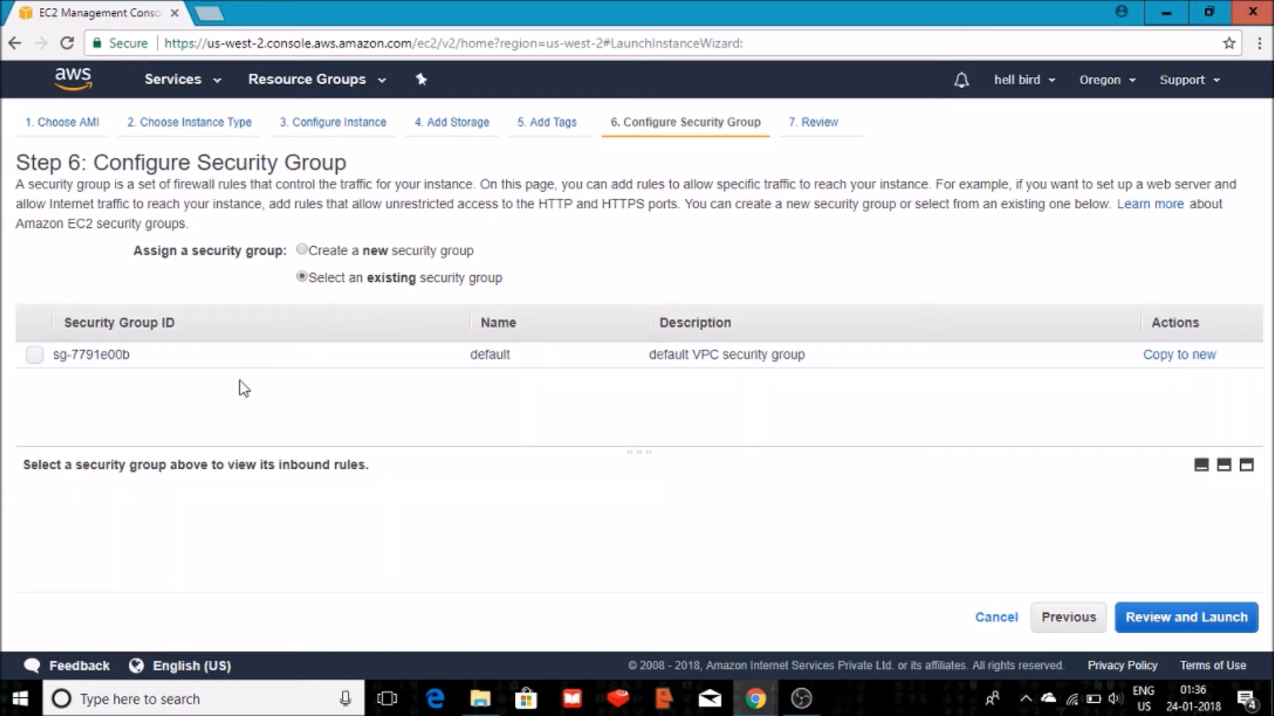
click(29, 361)
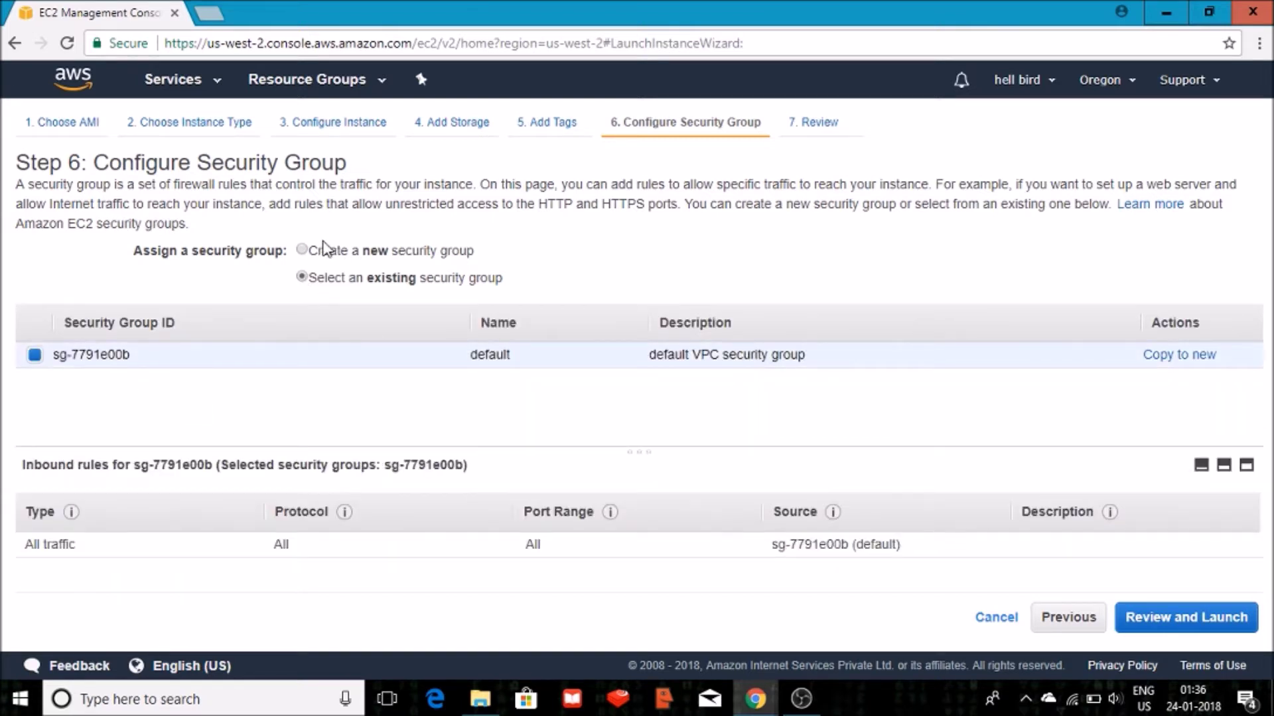
click(307, 250)
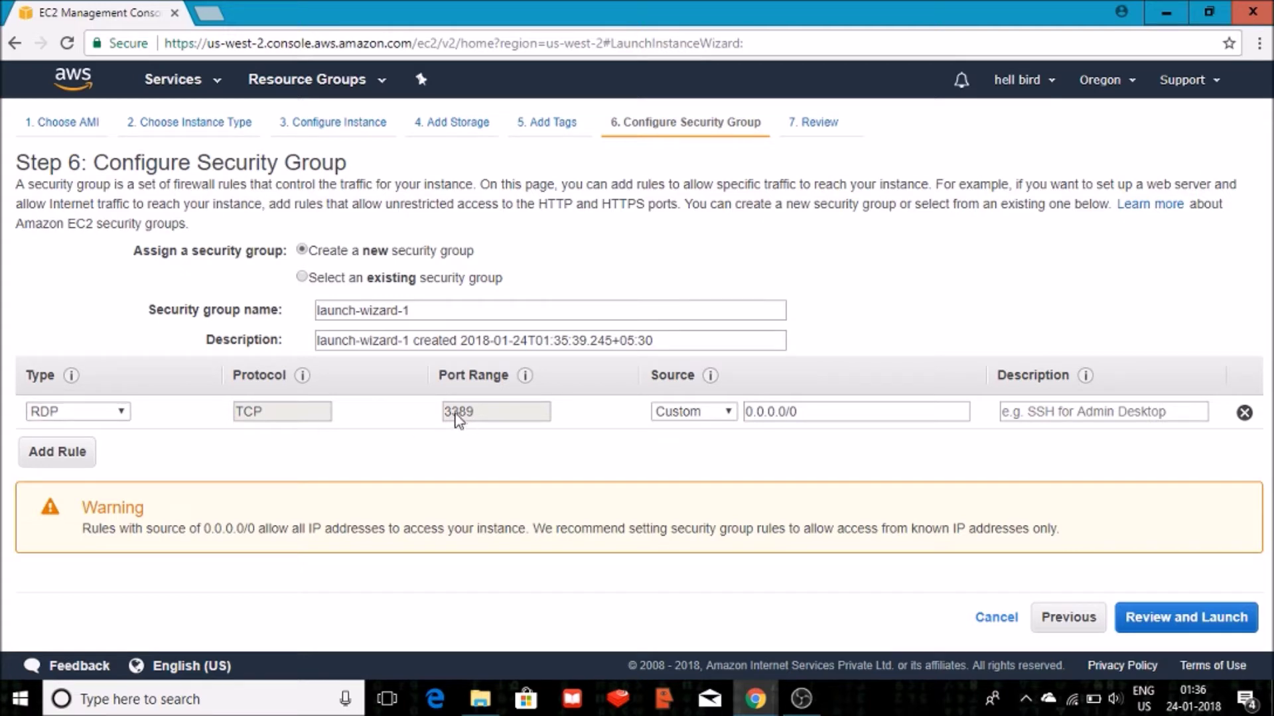
click(1150, 622)
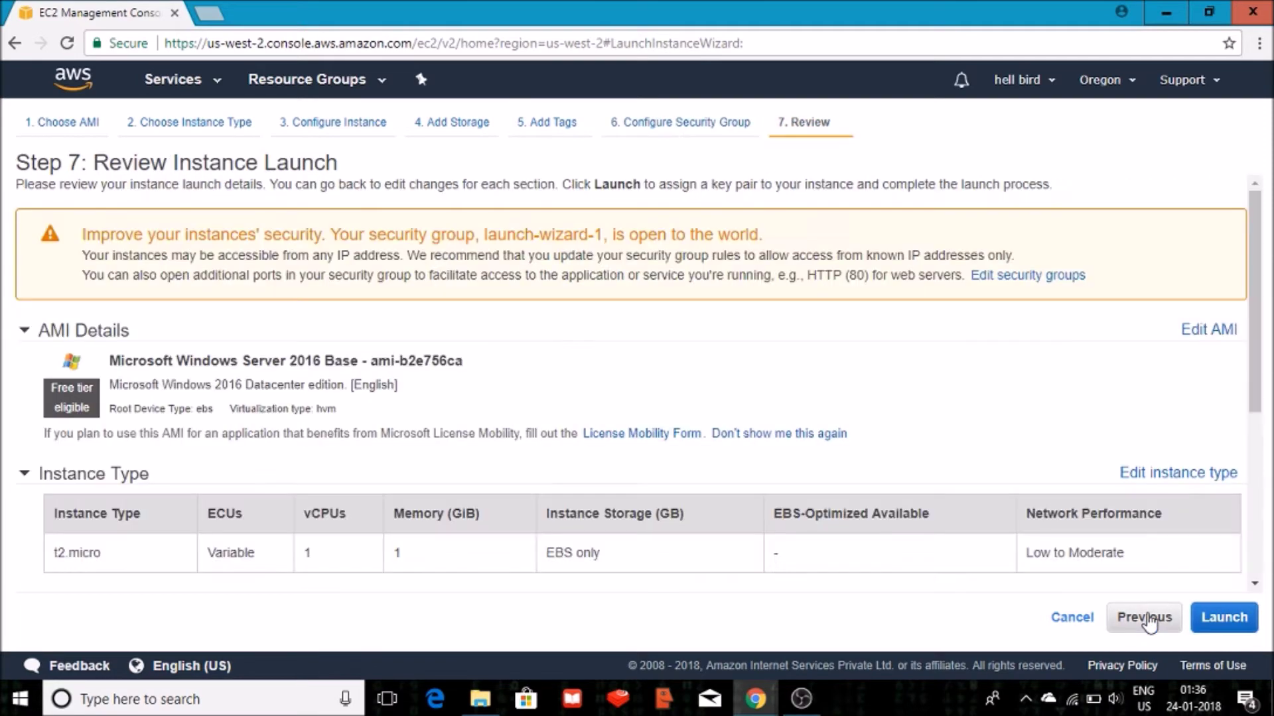
Launch the instance with existing key pair 'key-pair', acknowledging the private key file.
click(1237, 620)
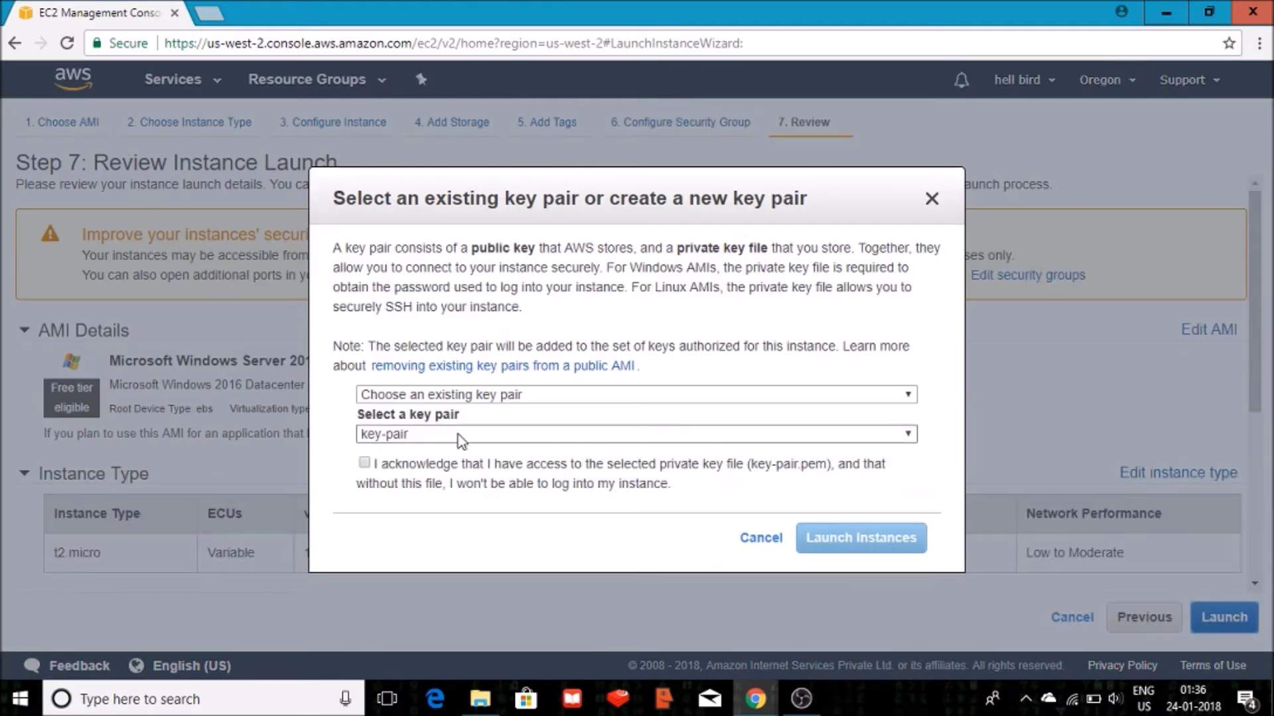
click(462, 396)
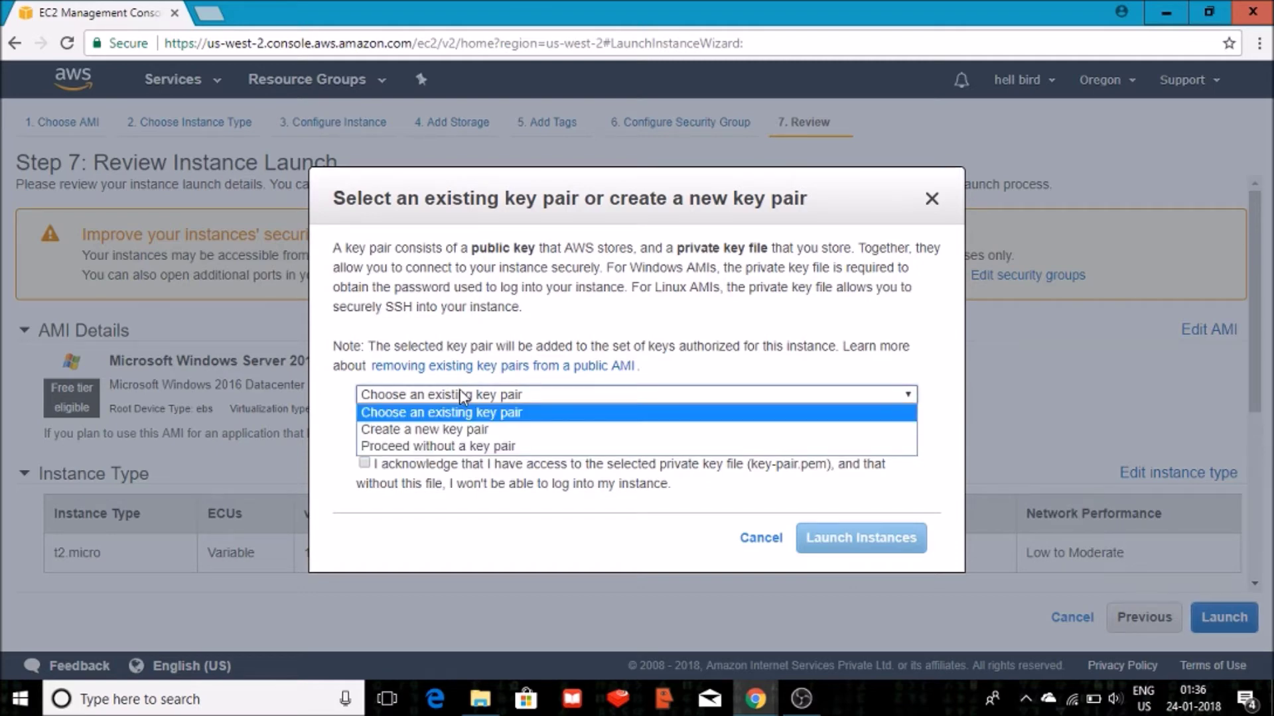
click(426, 414)
click(418, 435)
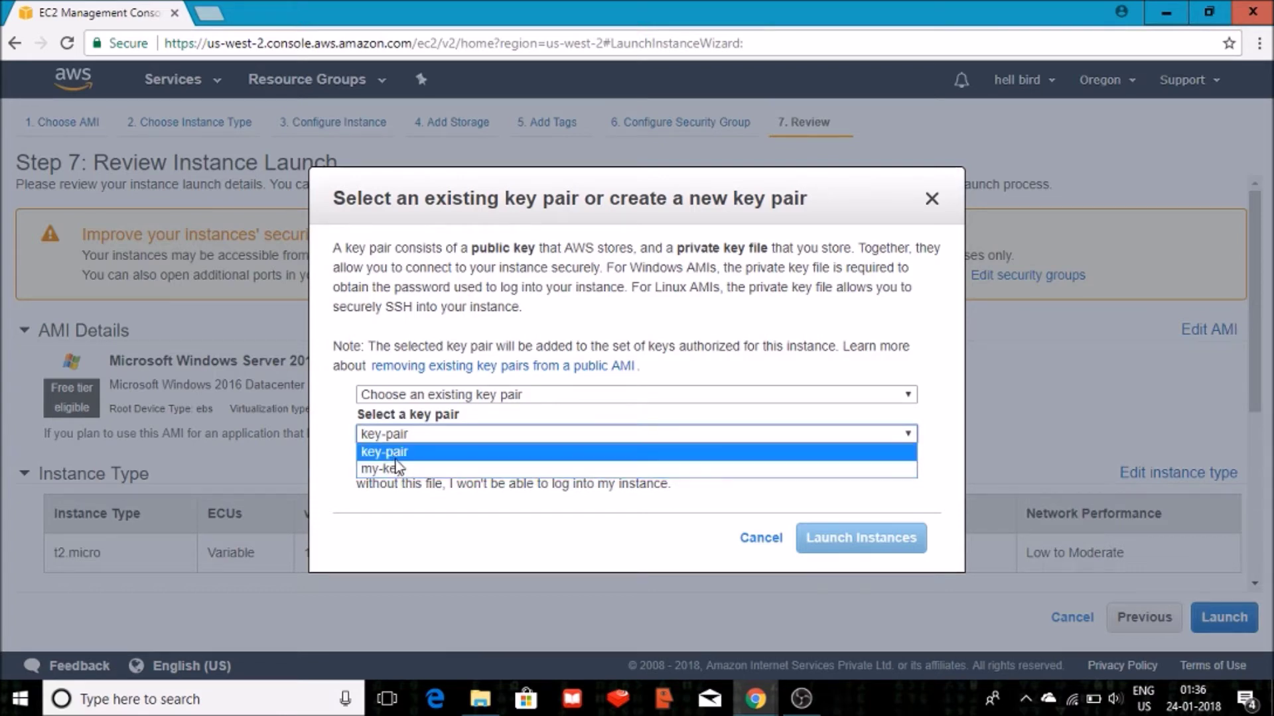
click(397, 454)
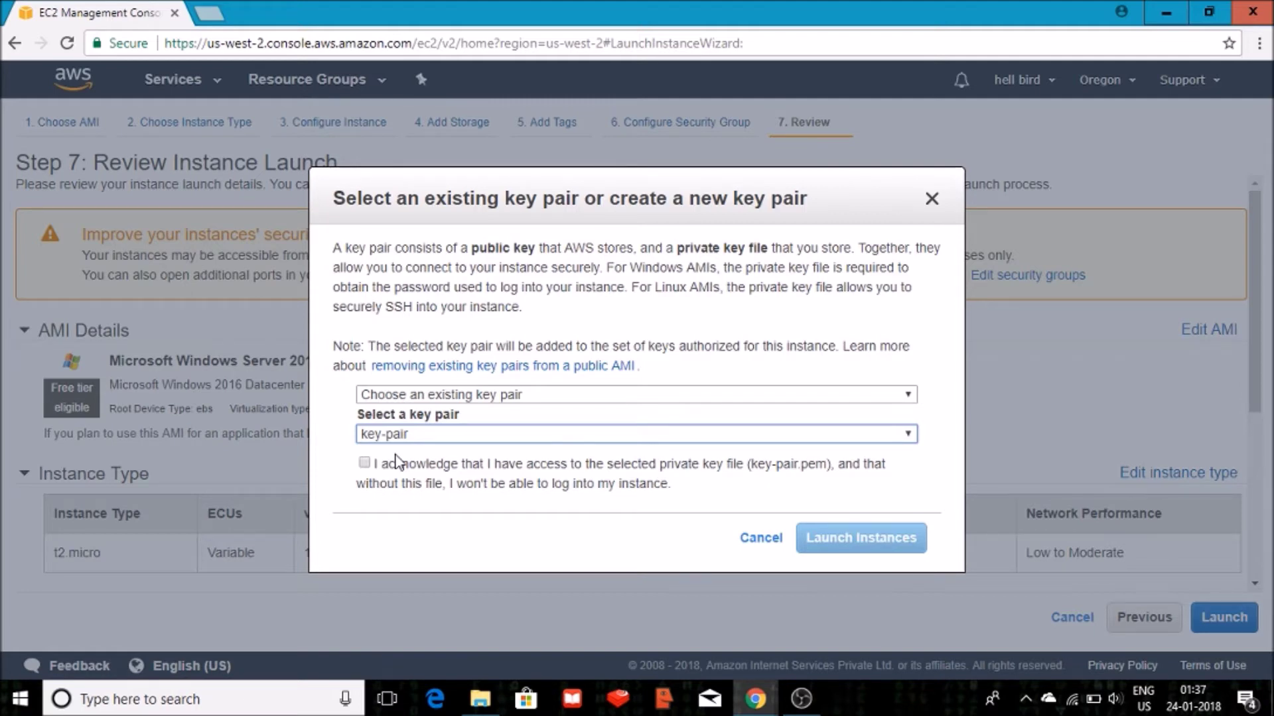
click(365, 463)
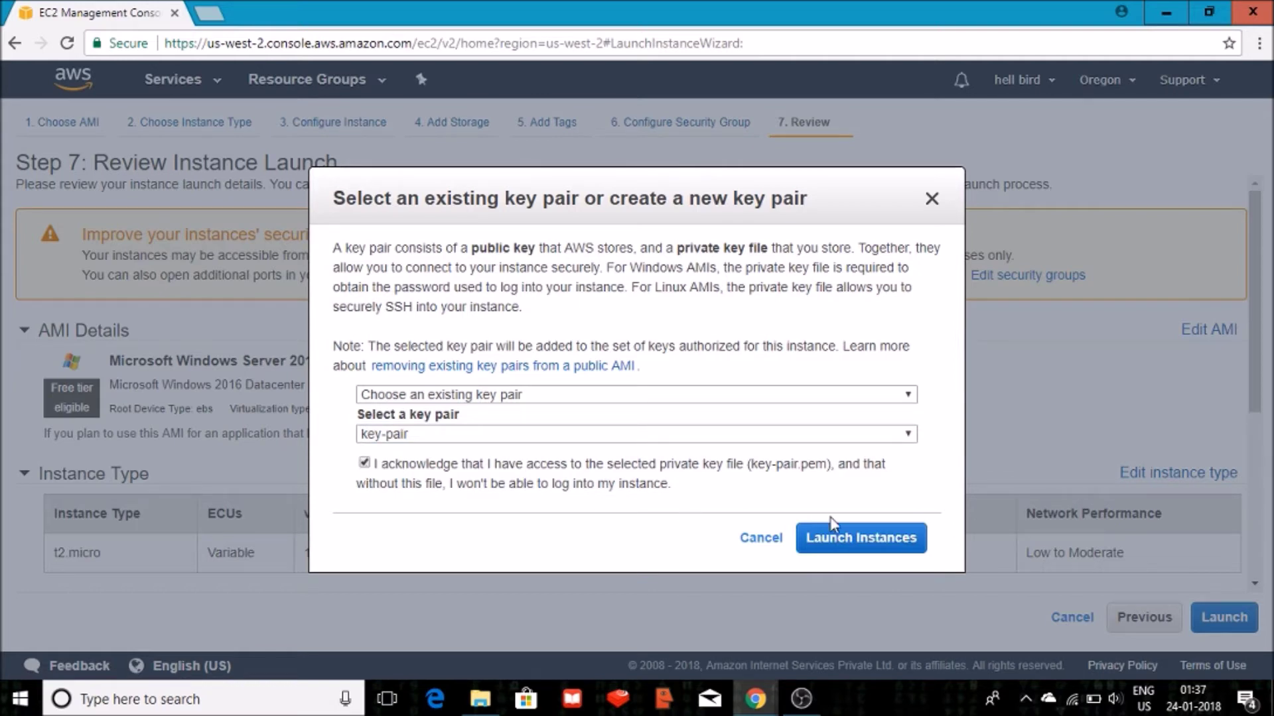
click(849, 556)
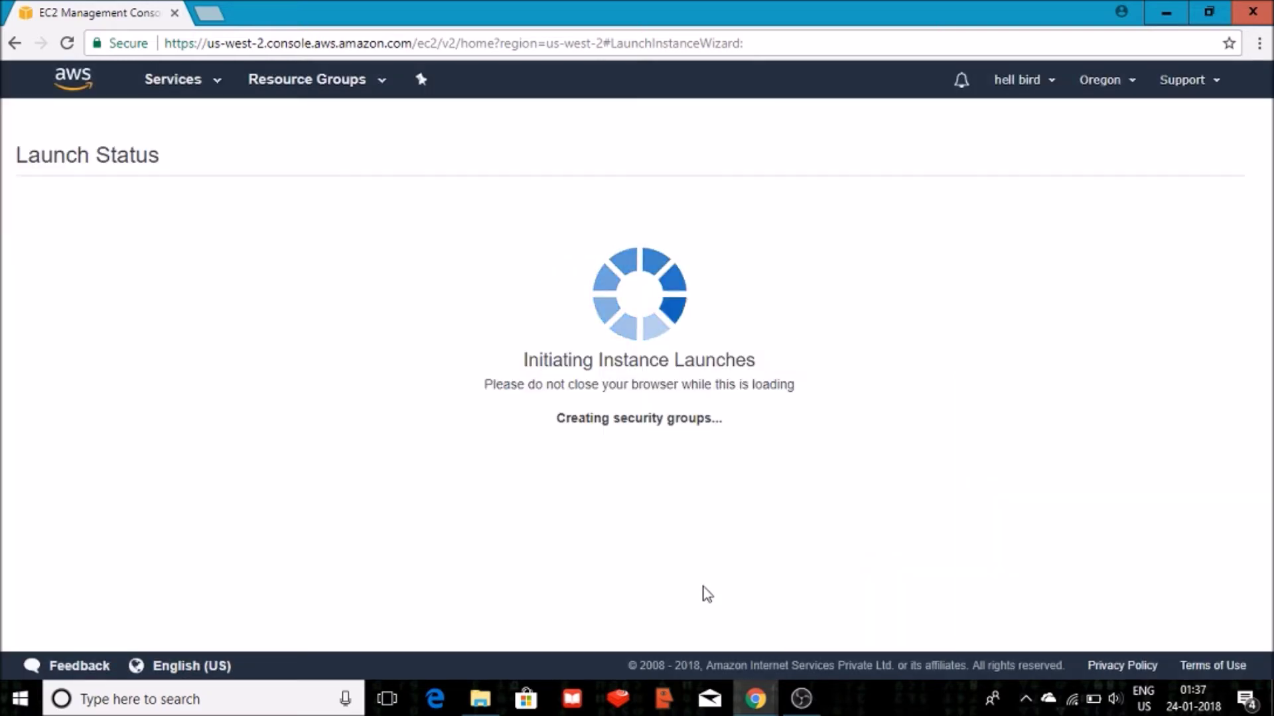
Confirm win-1 is running in the instance list, then open the EBS Volumes list.
scroll(1254, 315, down, 2)
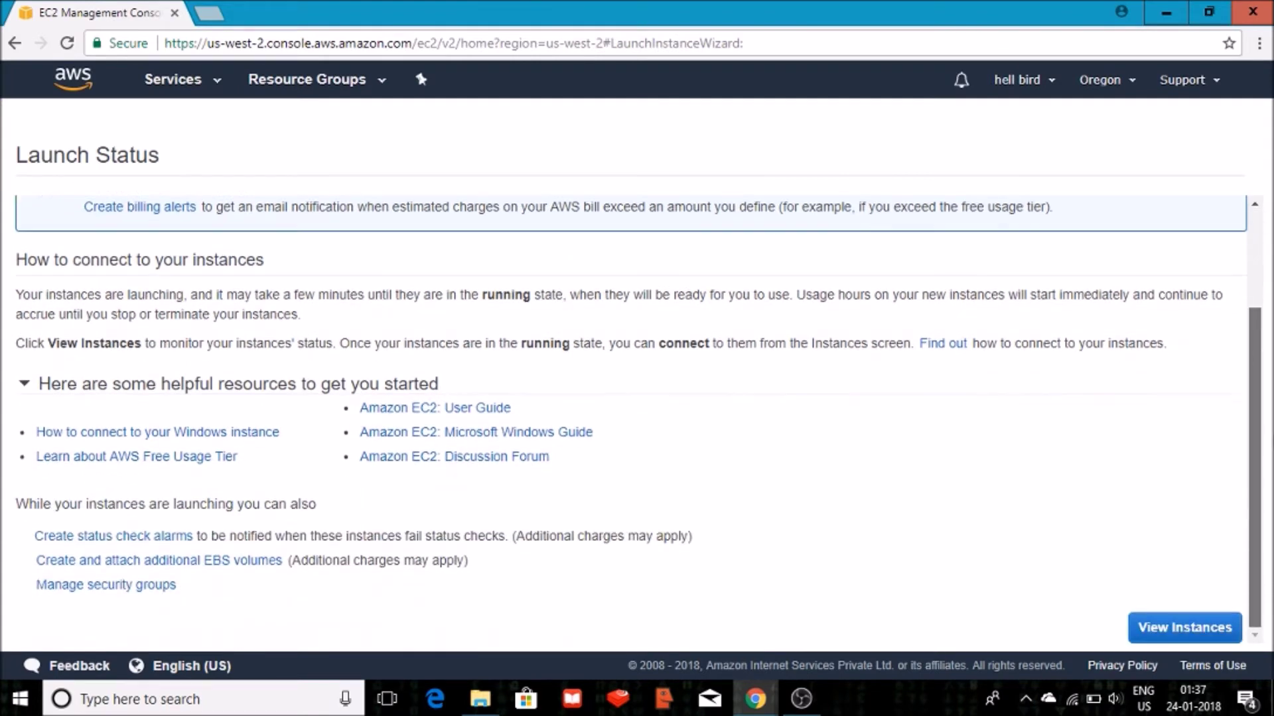
click(1170, 632)
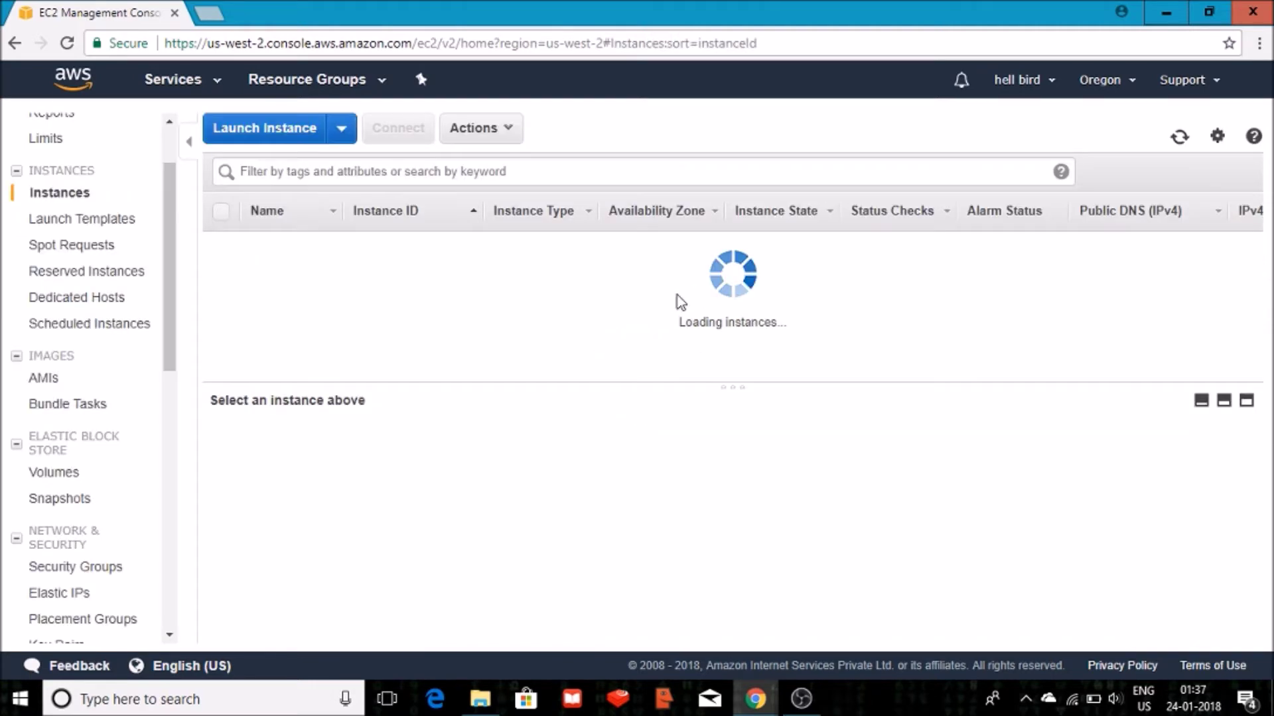
mouse_move(302, 250)
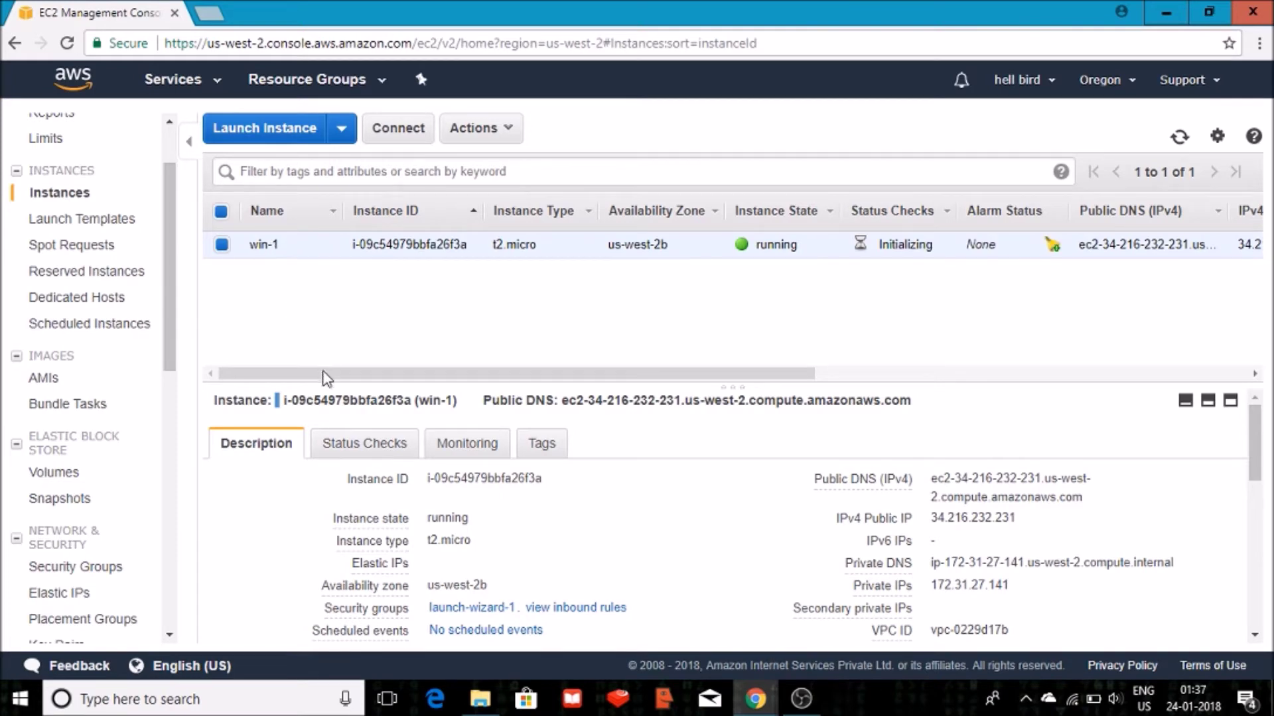
drag(326, 375, 347, 377)
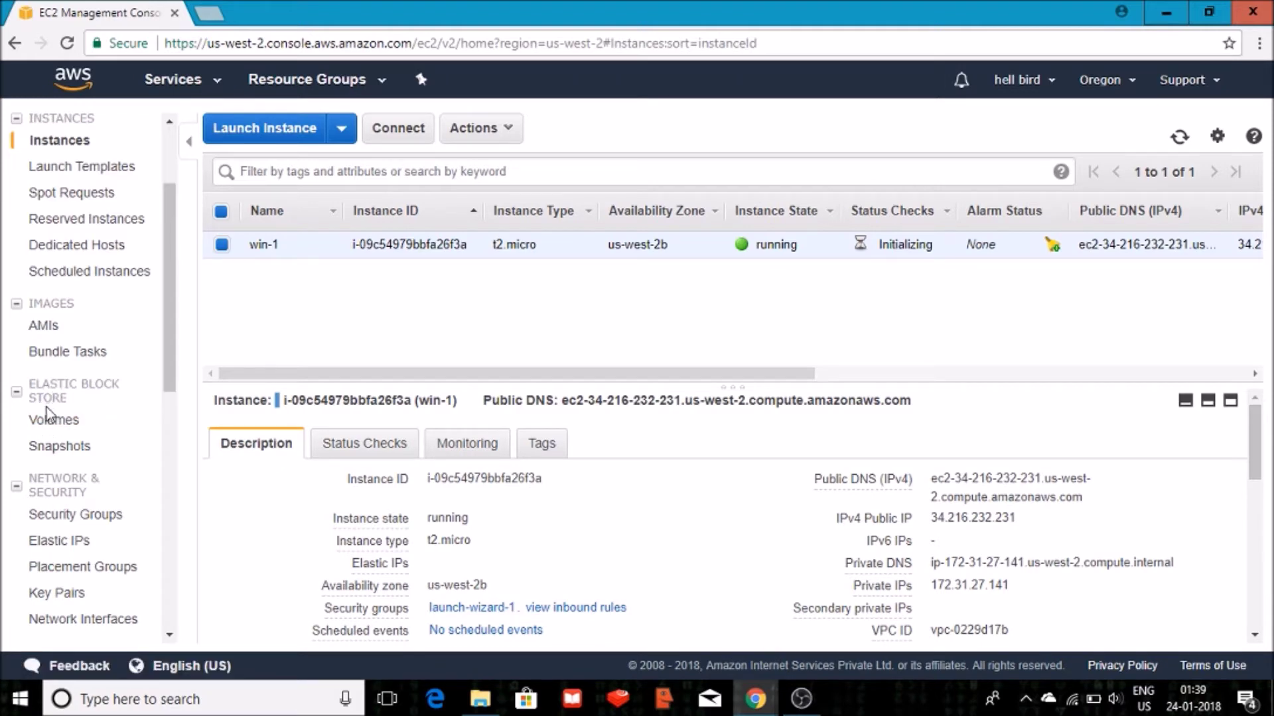
click(52, 425)
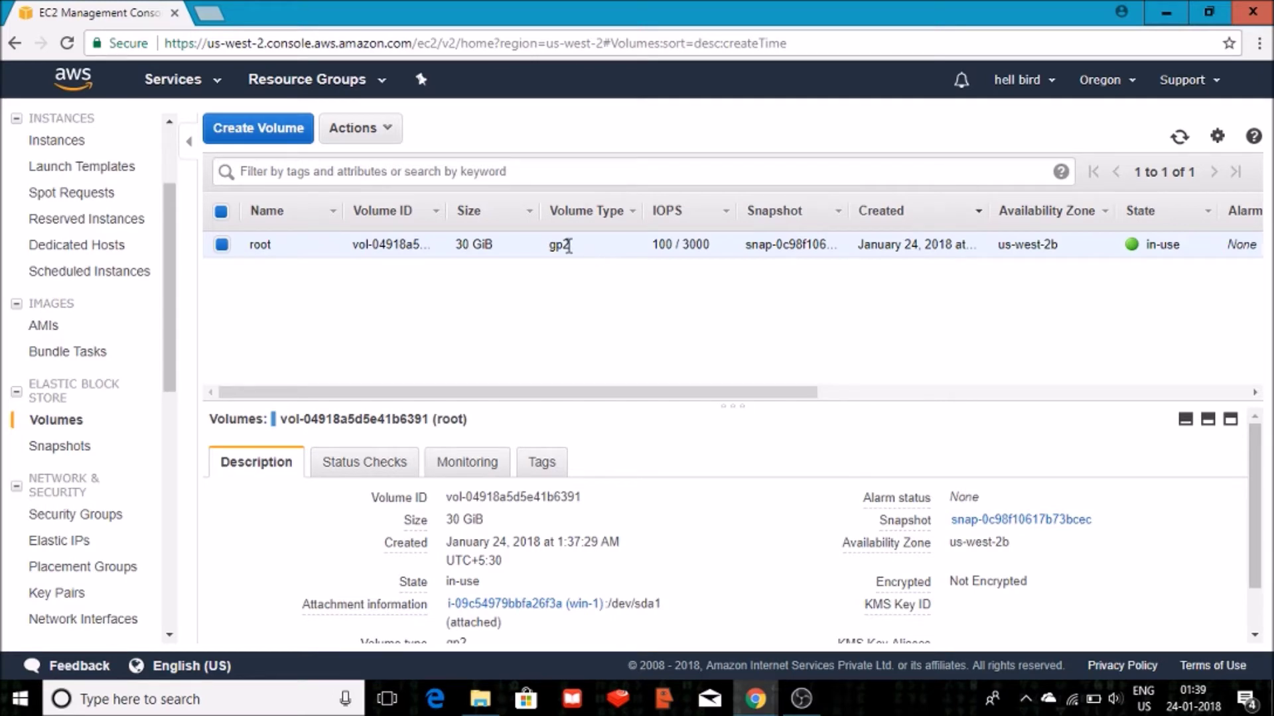
Enlarge the details pane and review the root volume's Status Checks, Monitoring and Tags, then open Launch Templates.
drag(713, 396, 851, 403)
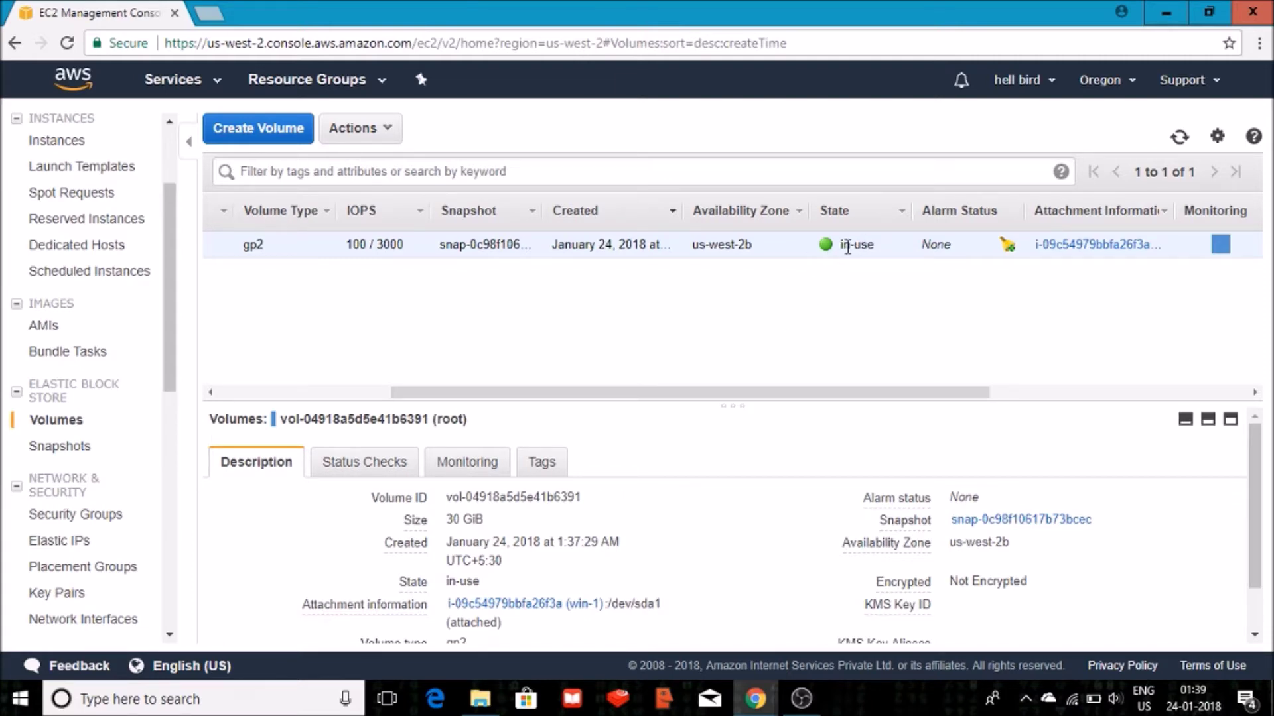
drag(900, 393, 939, 392)
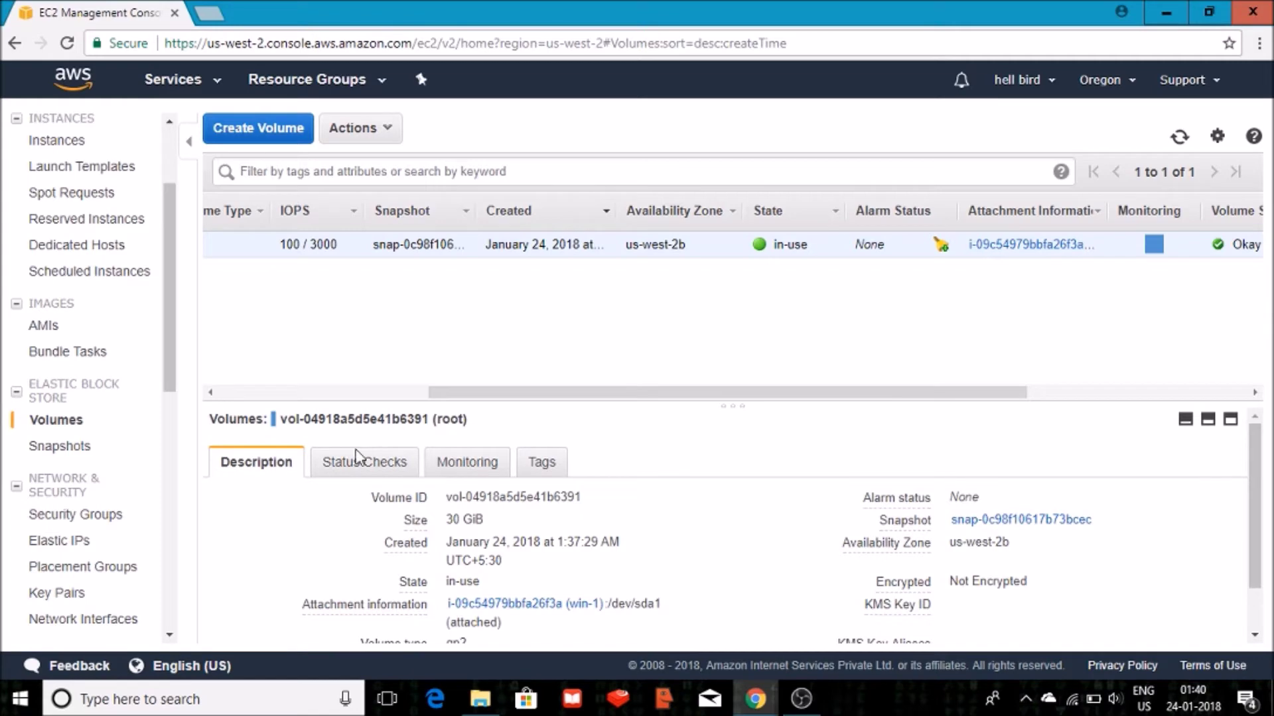
drag(731, 405, 731, 296)
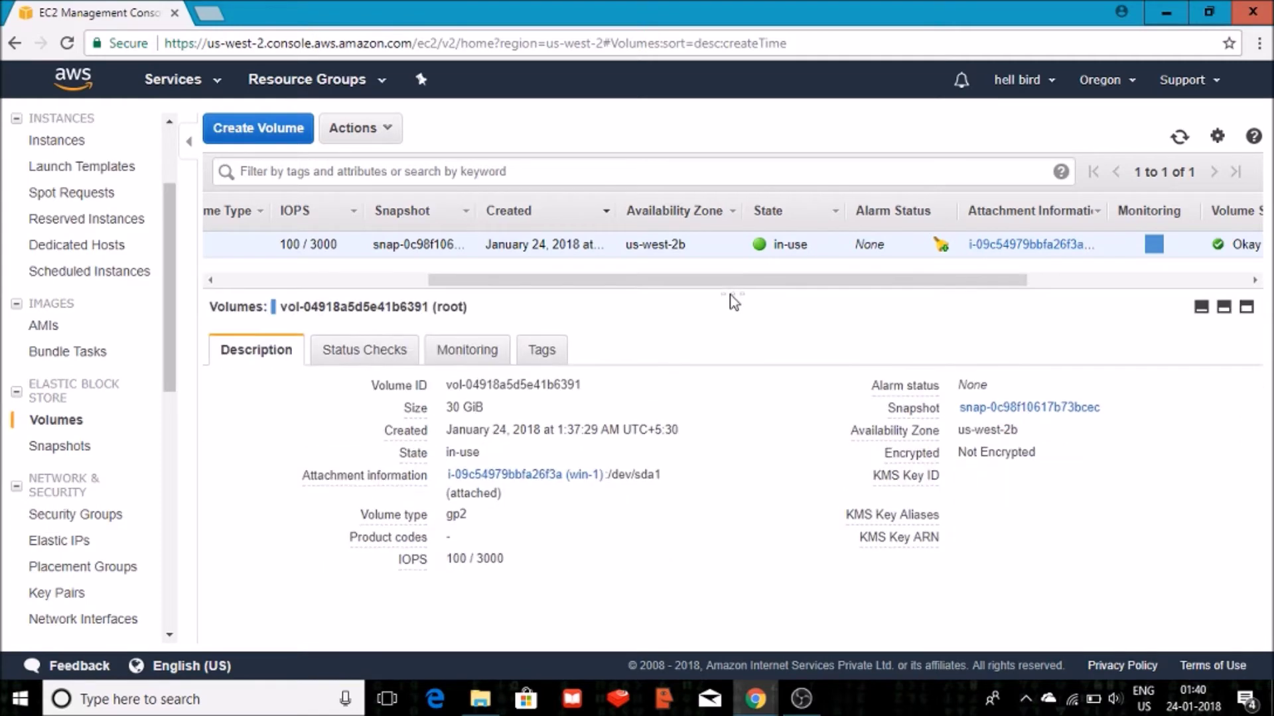
click(346, 363)
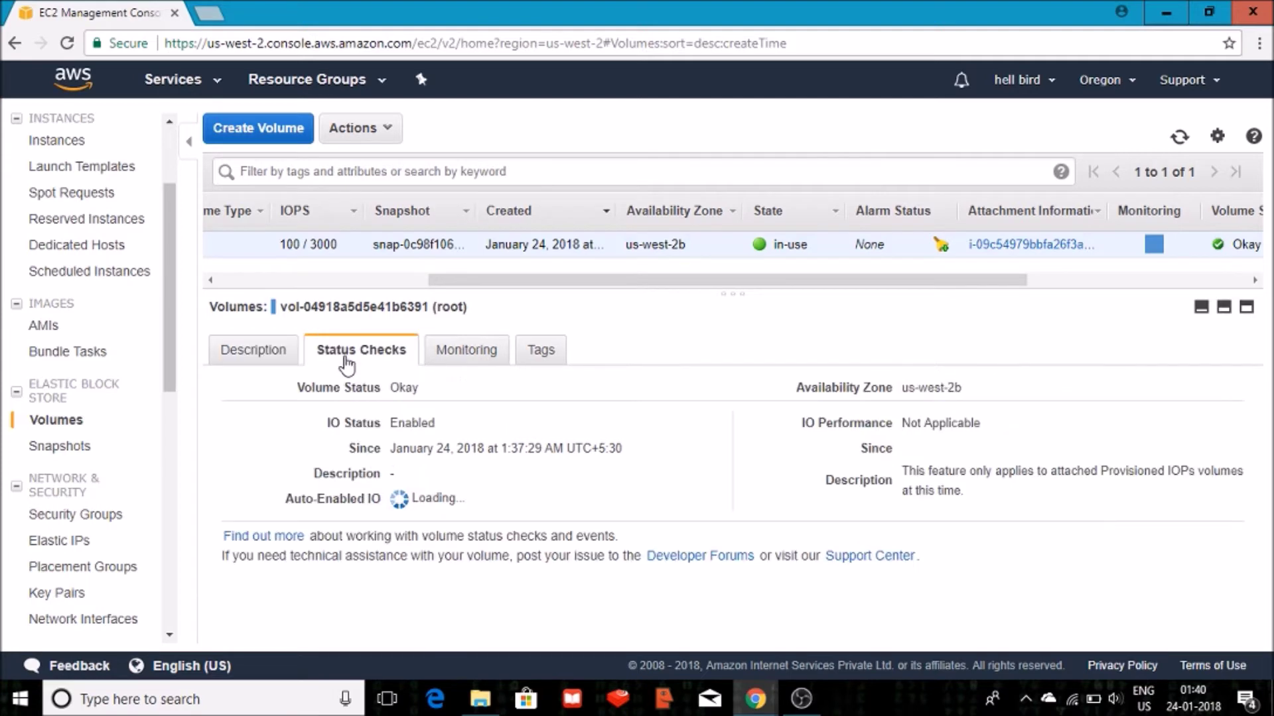
click(484, 354)
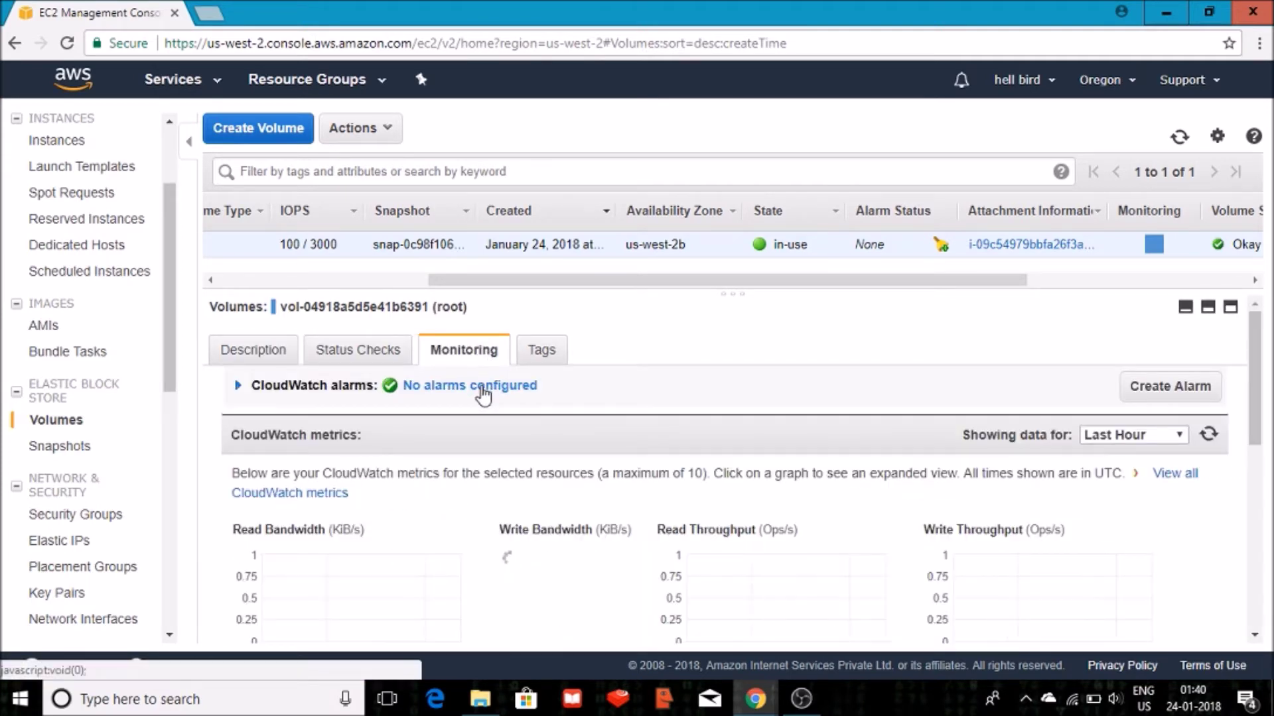
click(540, 351)
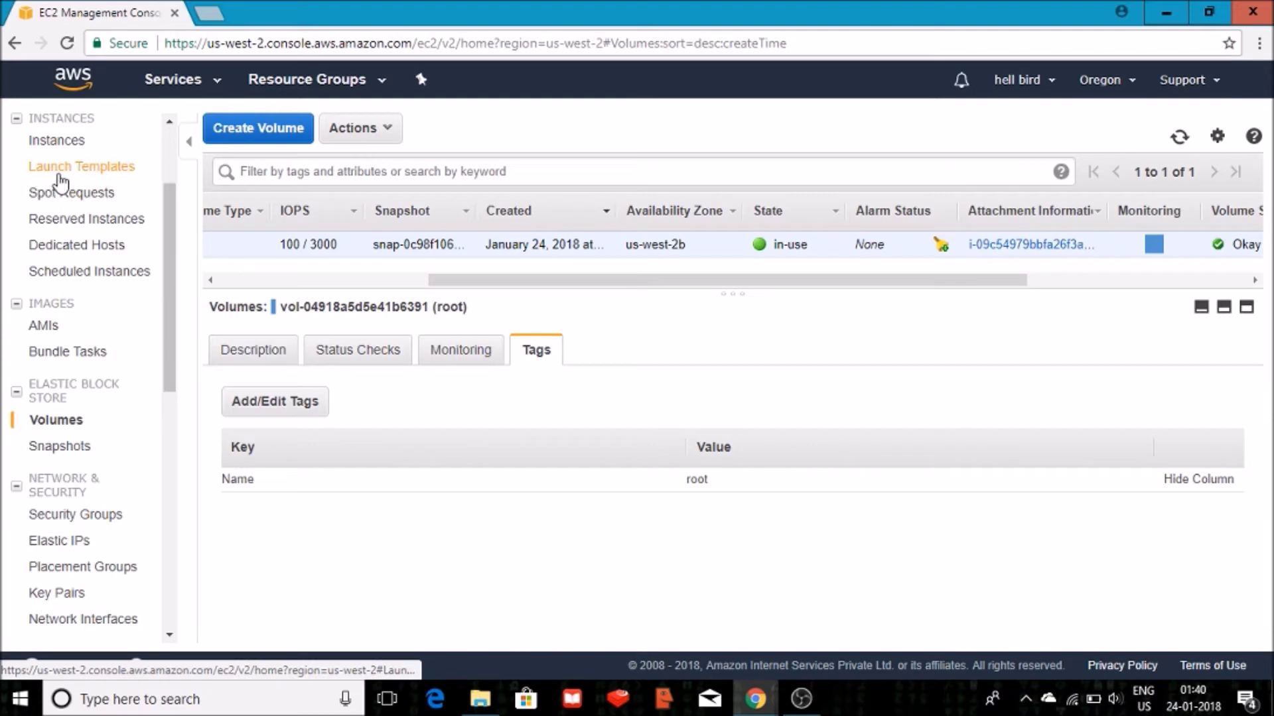
click(67, 169)
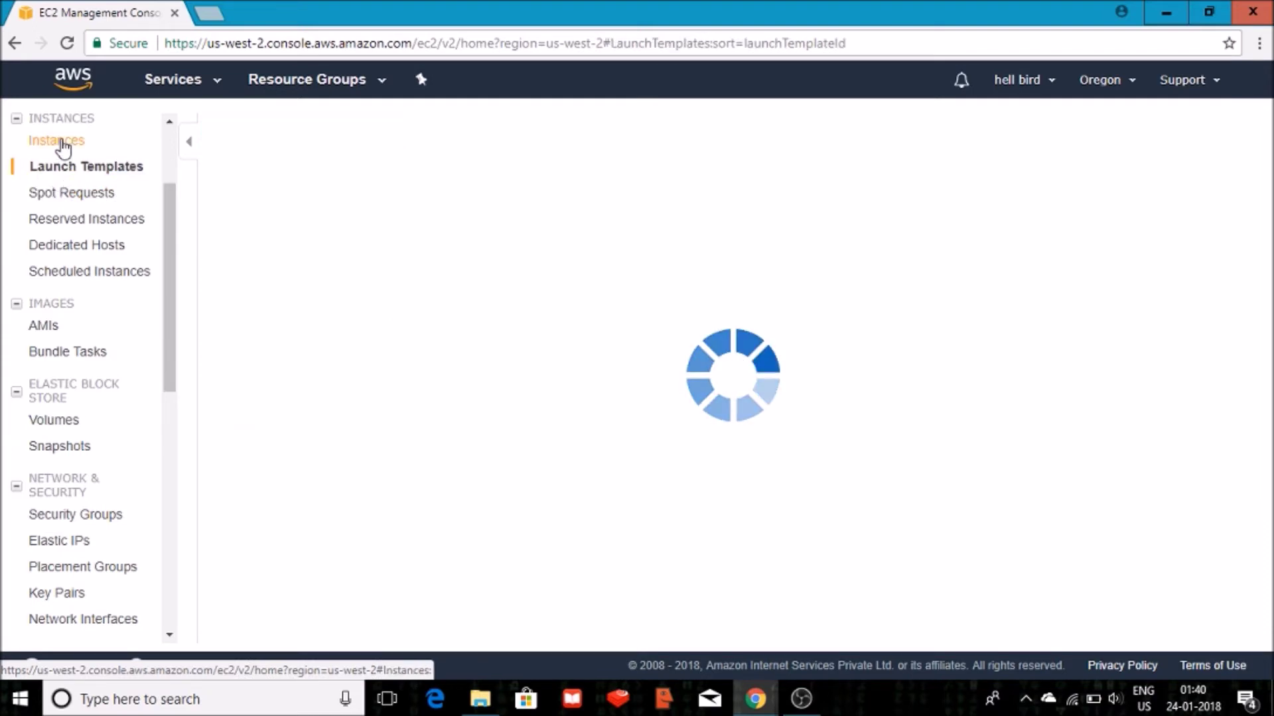
Select win-1 in Instances, open Connect, and download its Remote Desktop file.
click(63, 143)
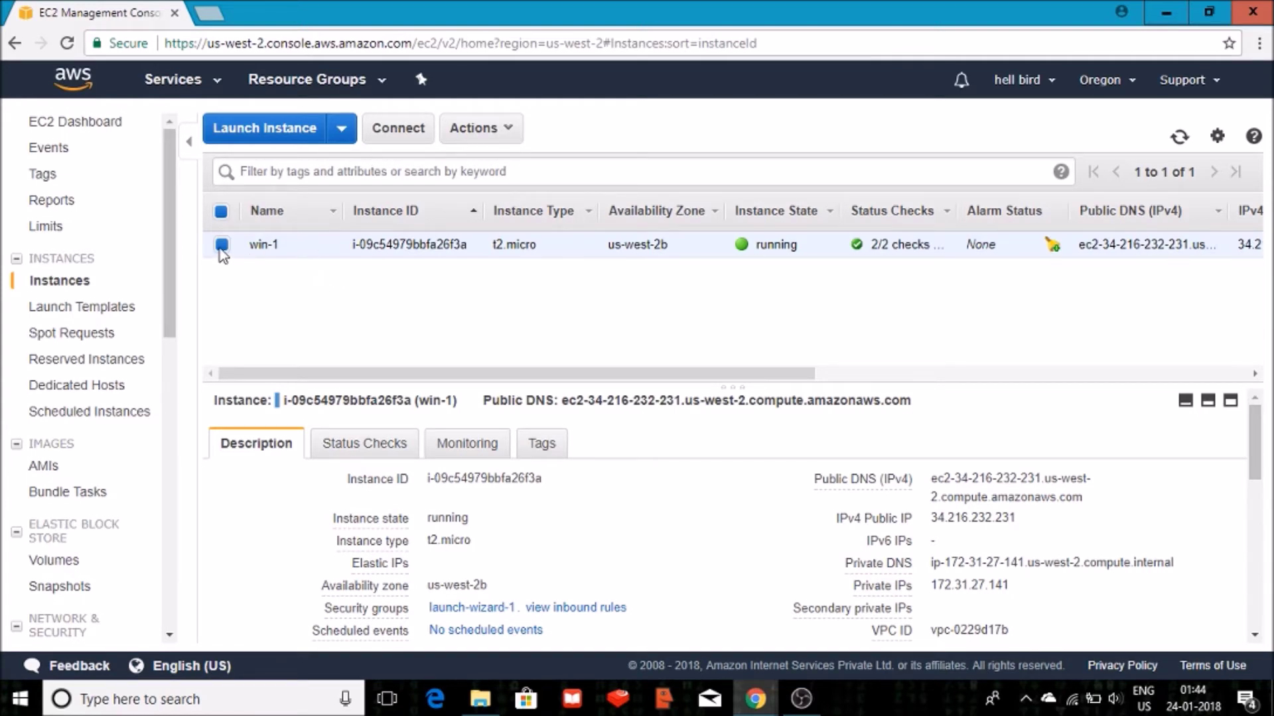
click(416, 139)
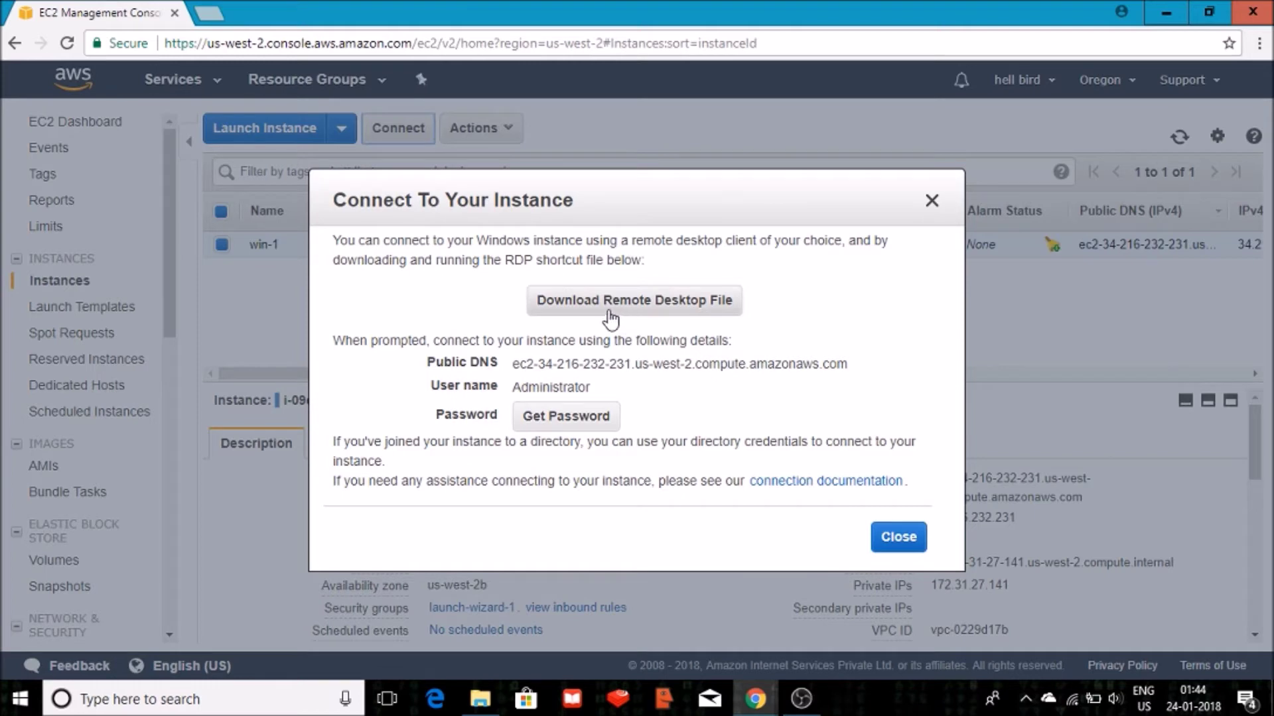
click(608, 312)
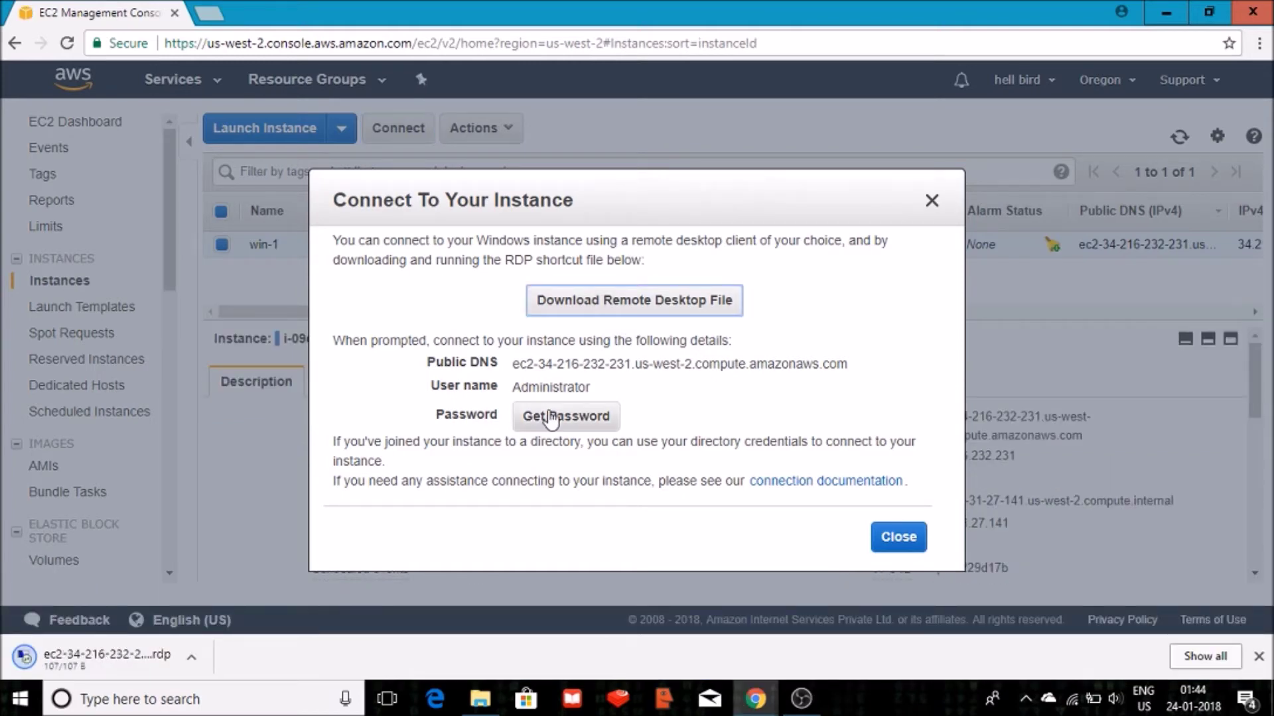
Decrypt win-1's Administrator password using key-pair.pem from the Desktop.
click(530, 427)
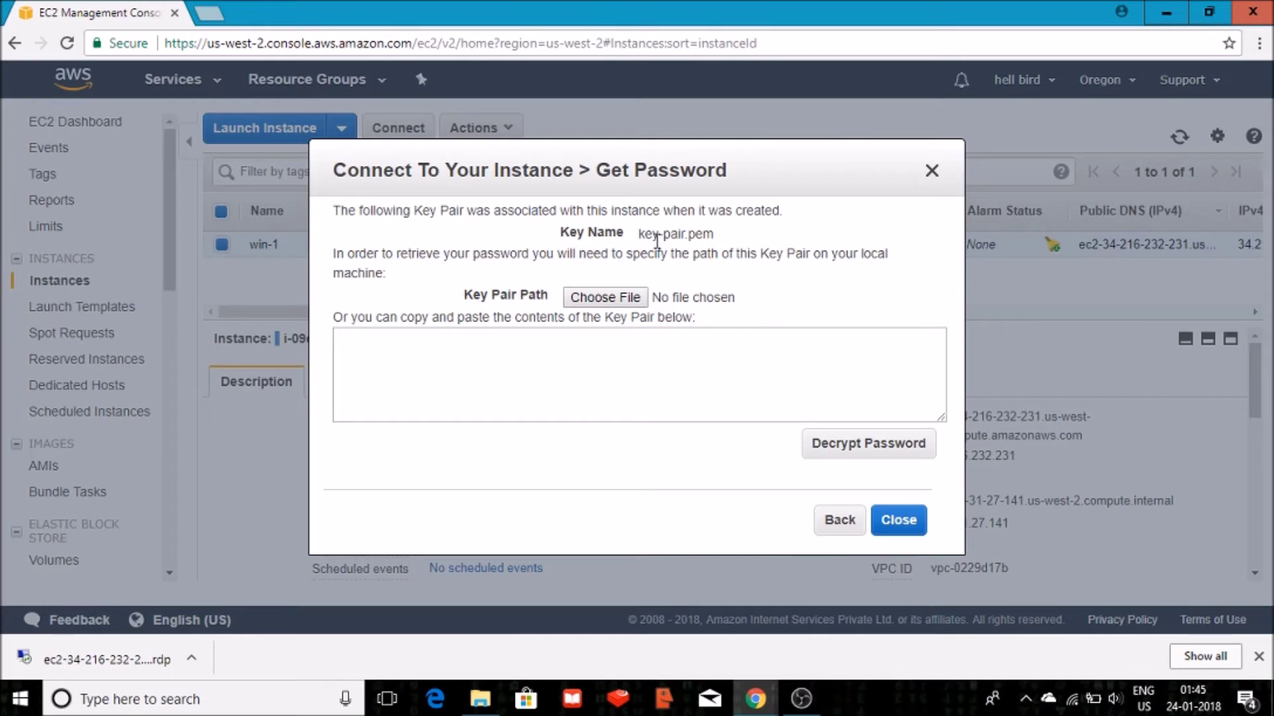
click(601, 302)
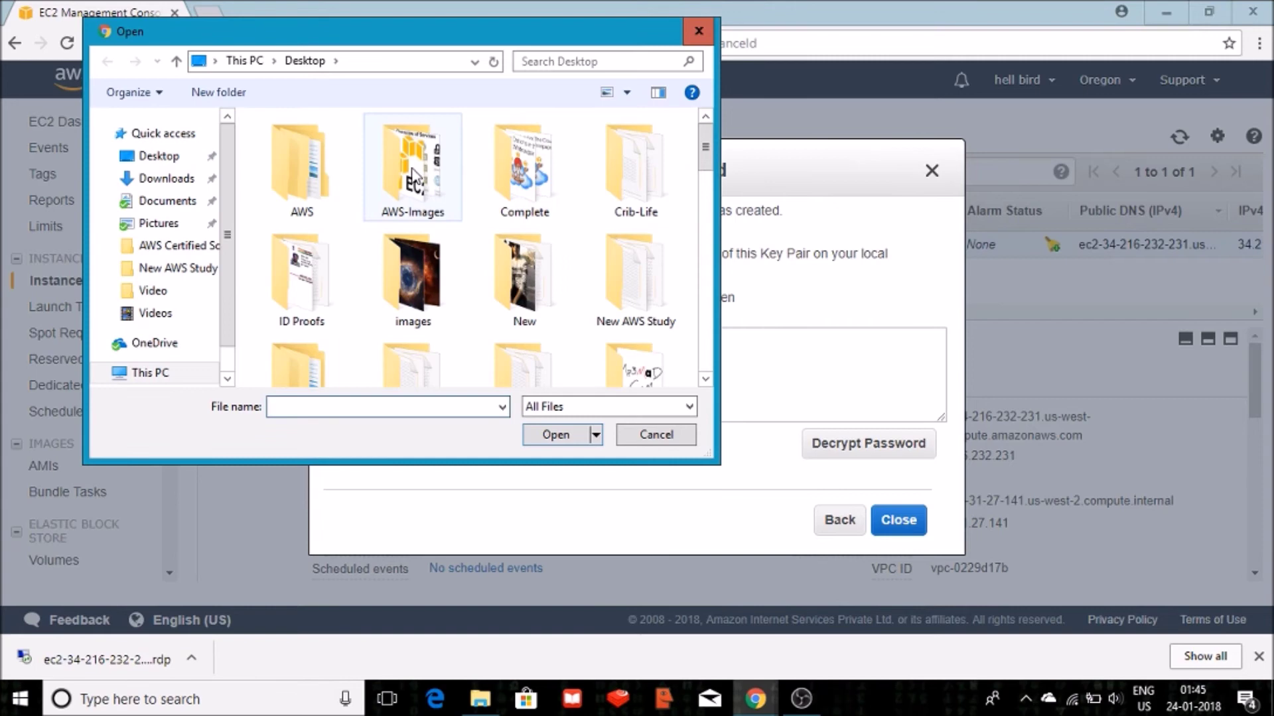
click(413, 178)
key(k)
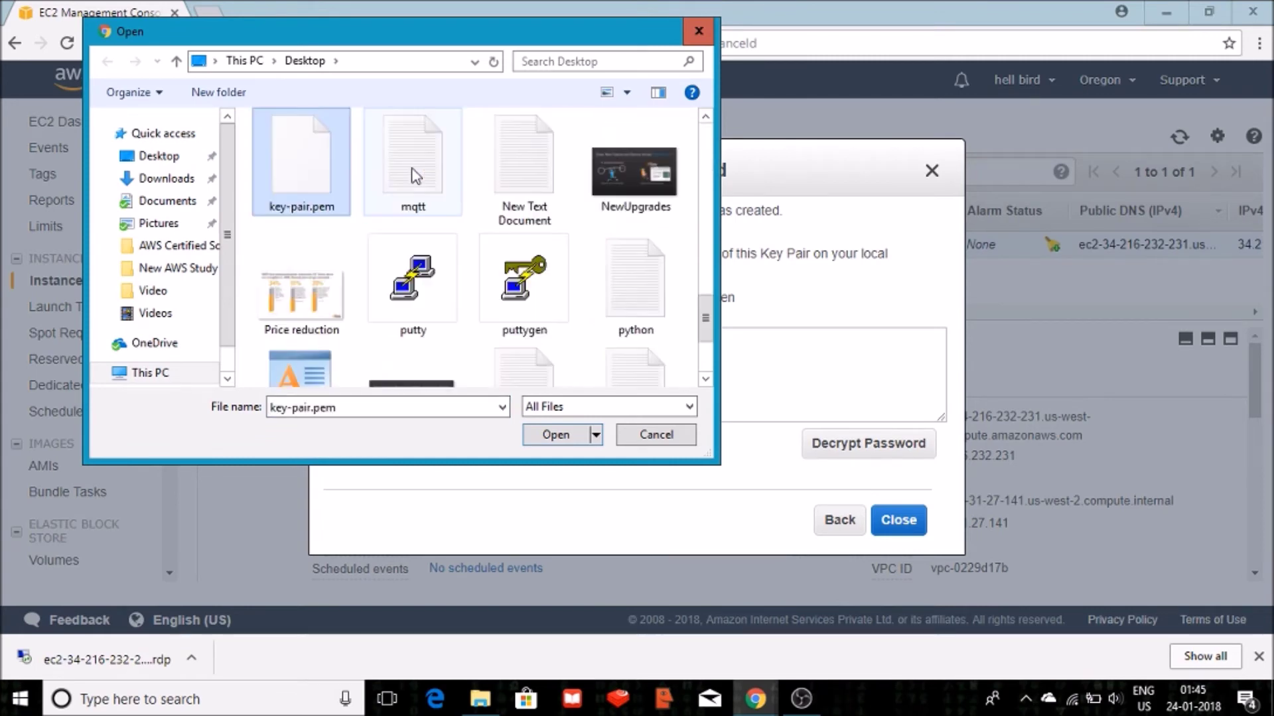
click(414, 176)
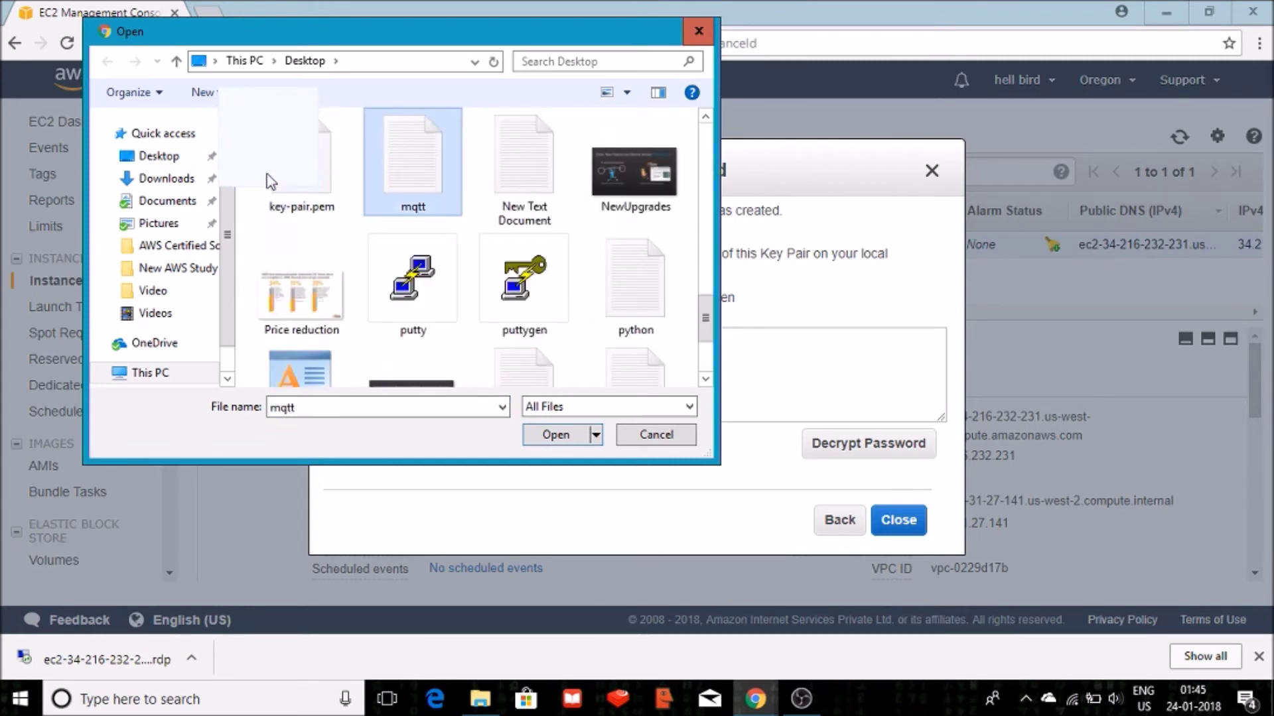
double_click(325, 176)
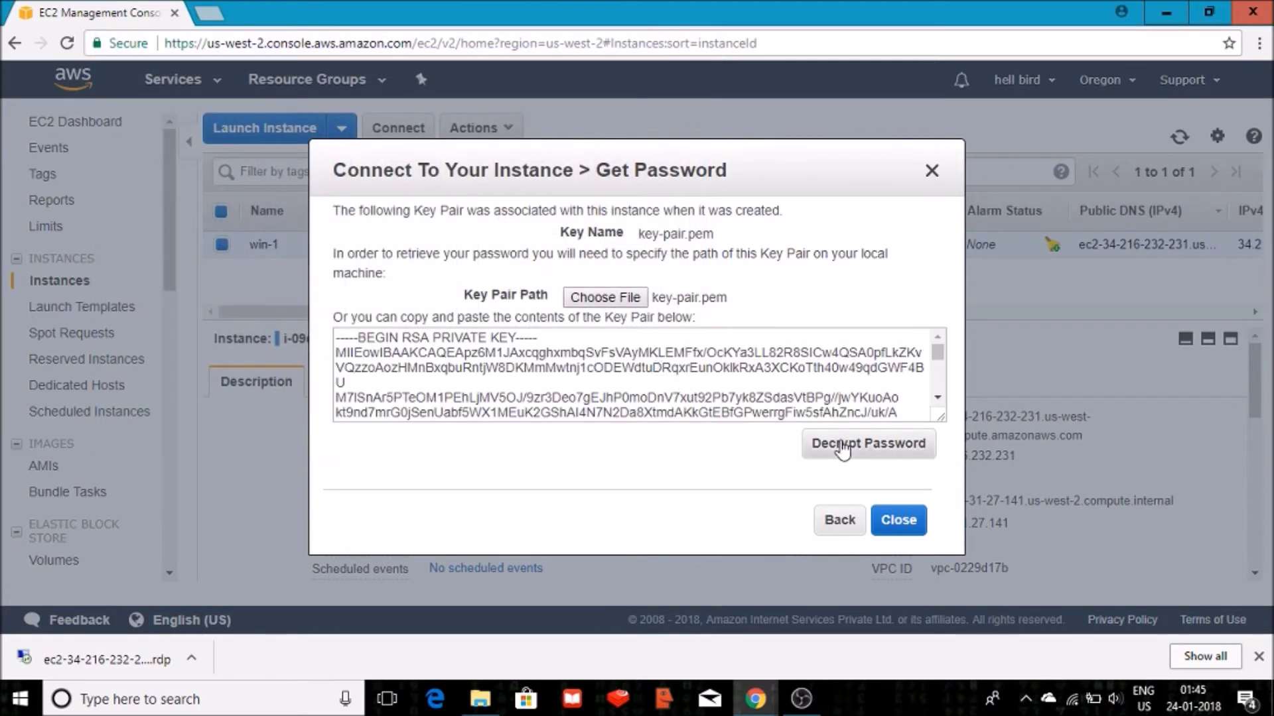
click(863, 445)
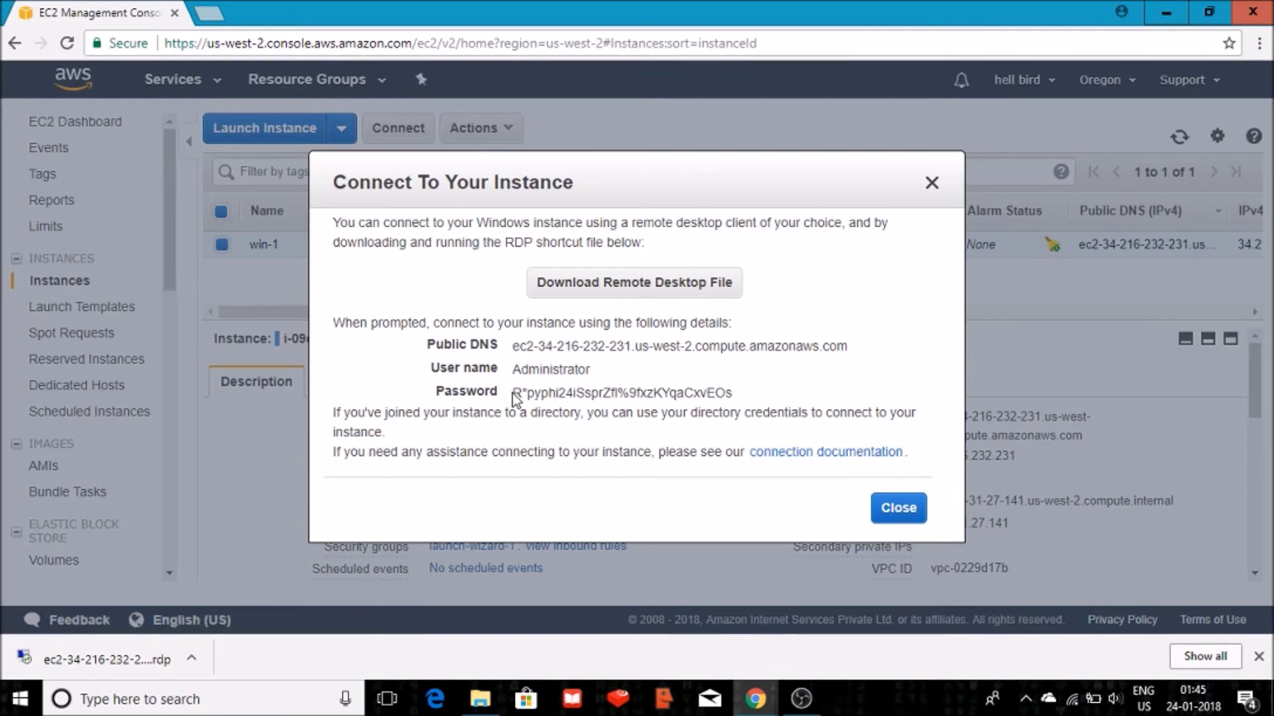
Copy the decrypted Administrator password to the clipboard and close the connection details dialog.
drag(513, 394, 747, 394)
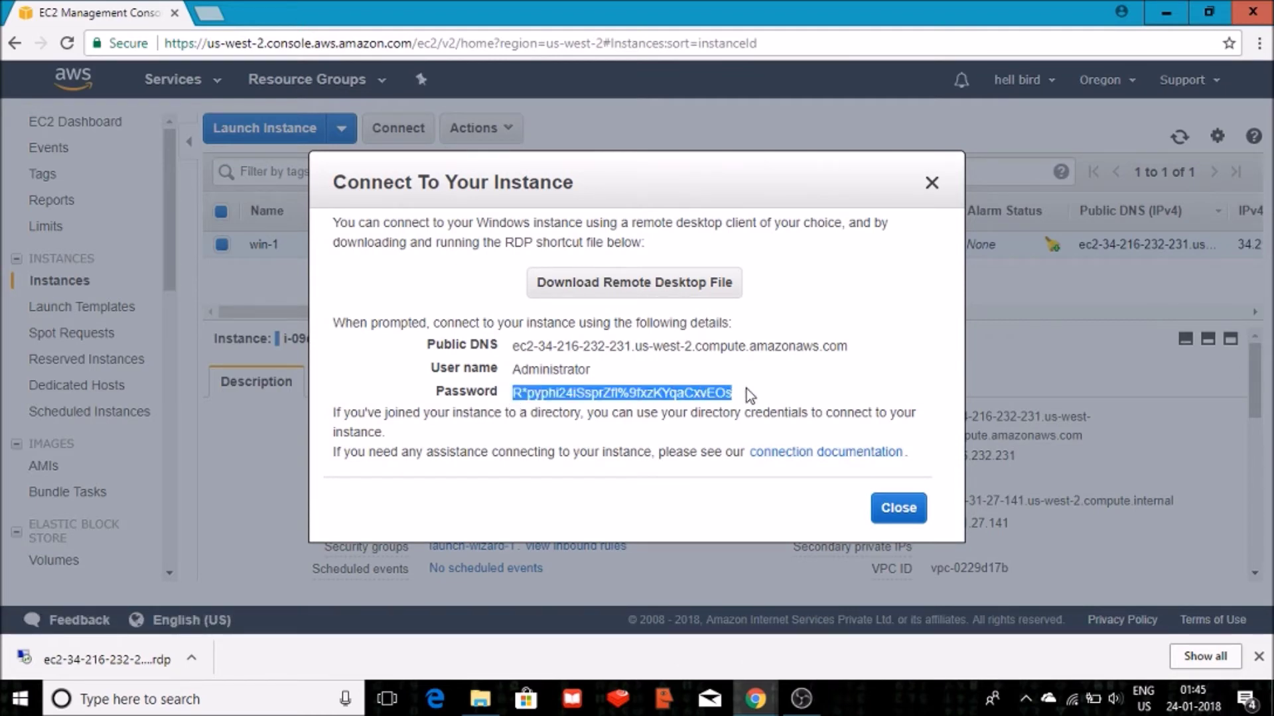
right_click(706, 395)
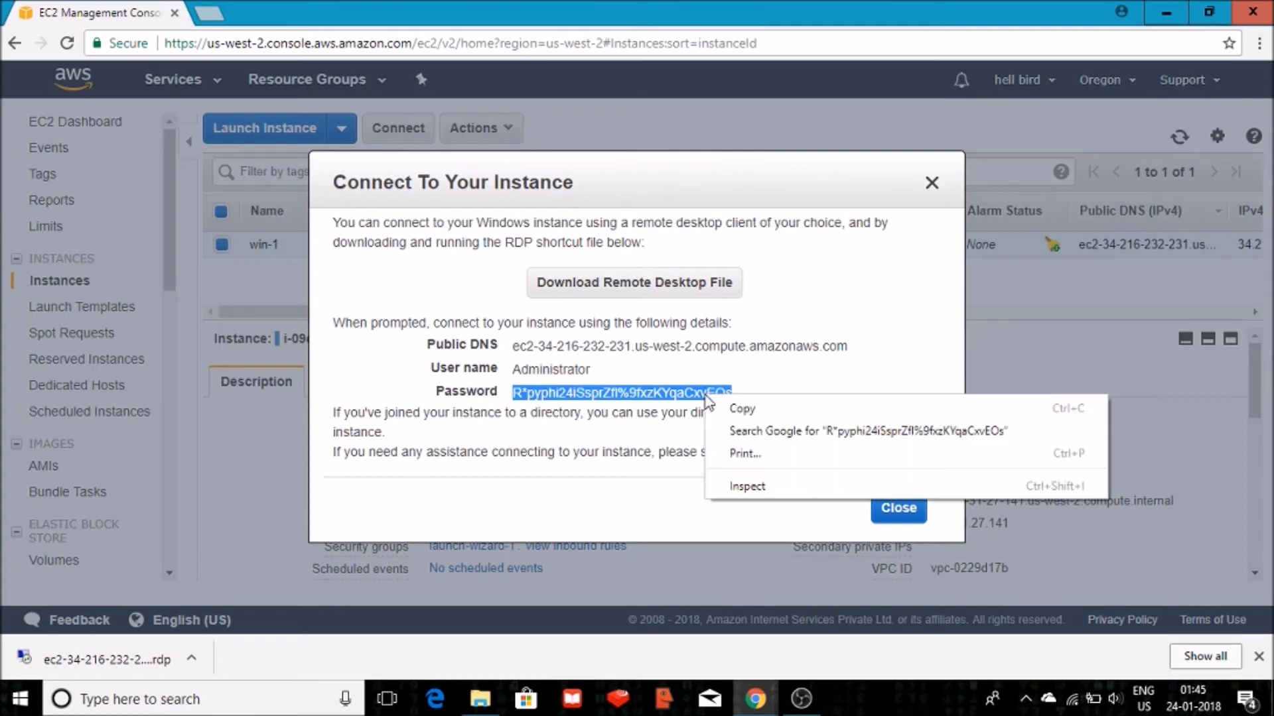
click(725, 410)
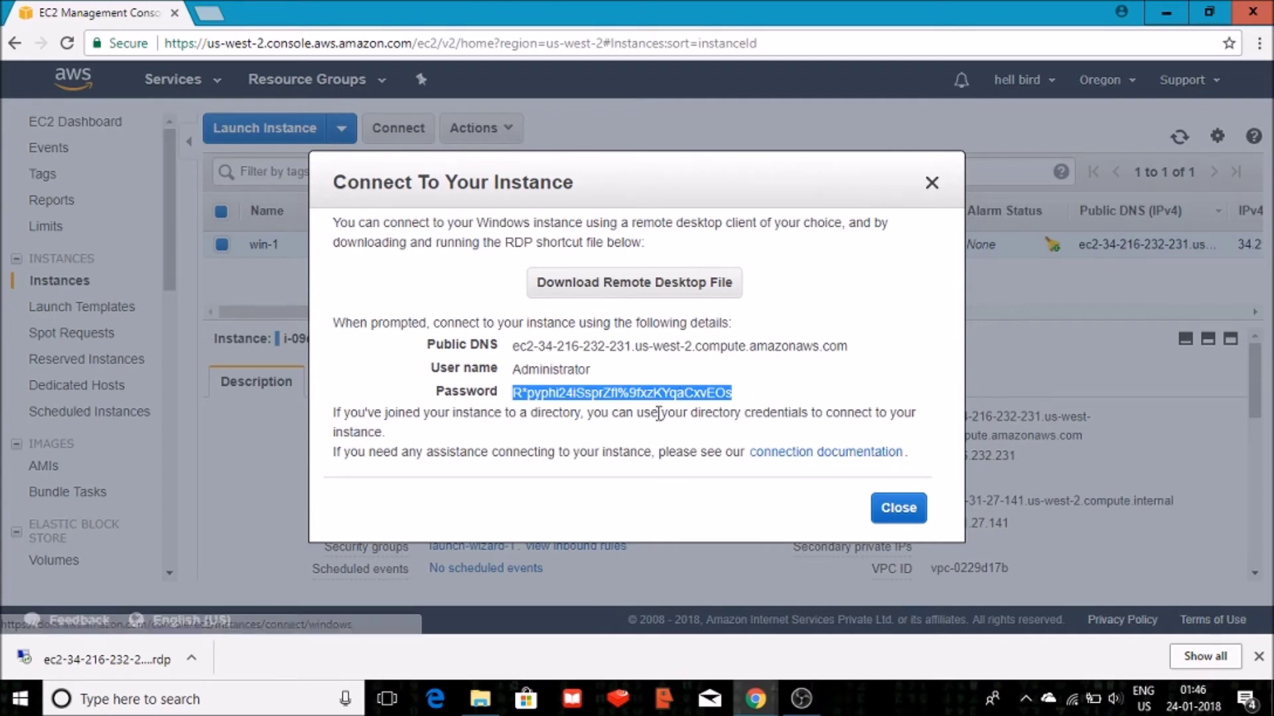
click(898, 516)
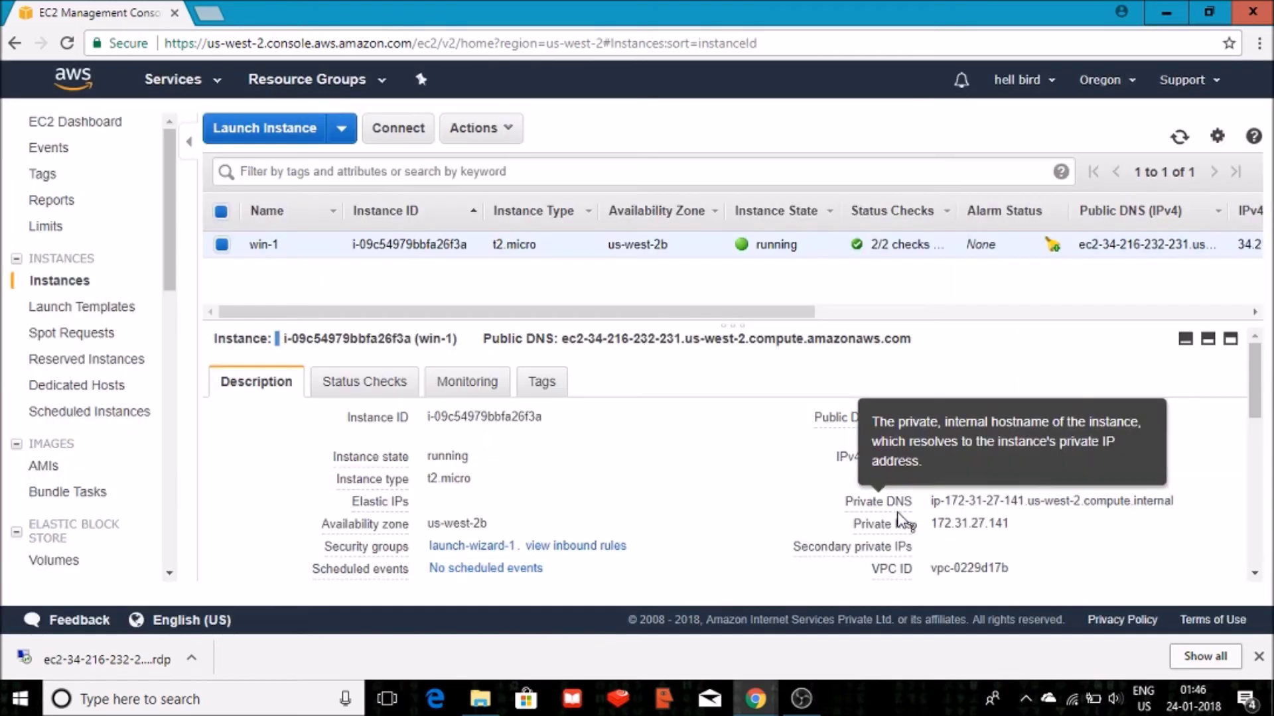
Launch the downloaded win-1 .rdp file and log in with the pasted Administrator password, accepting the certificate.
click(191, 660)
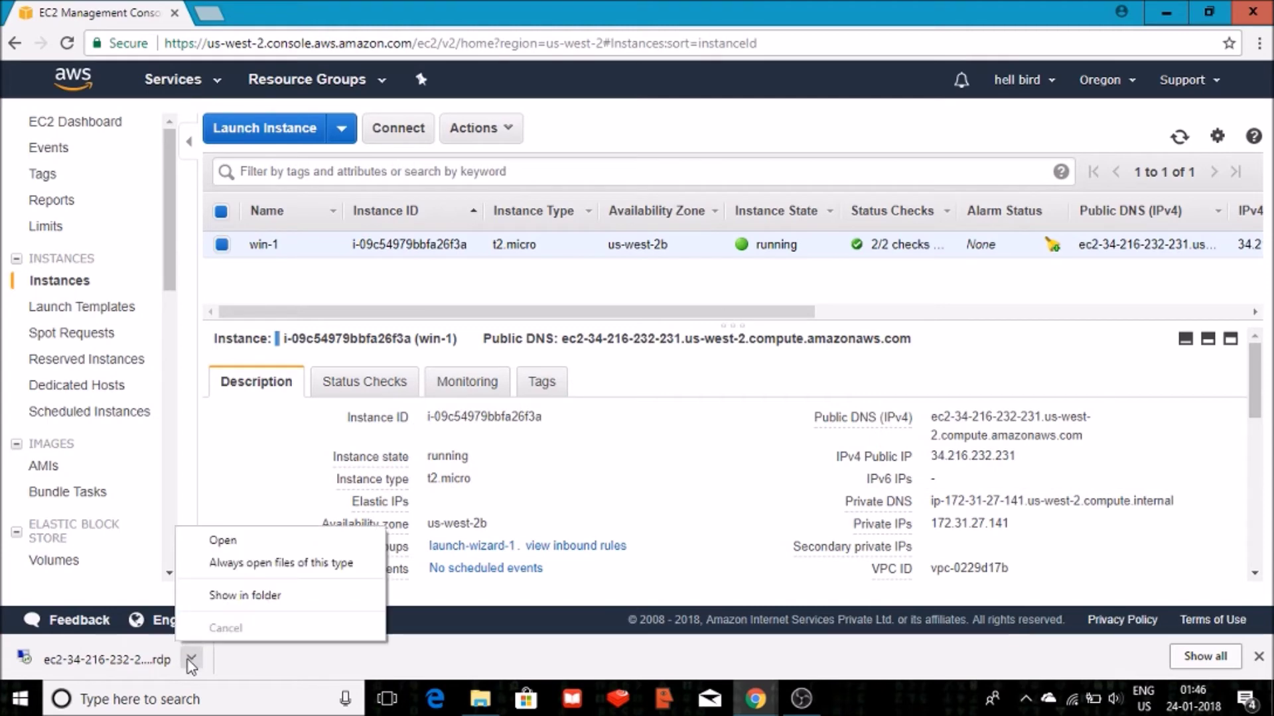
click(267, 596)
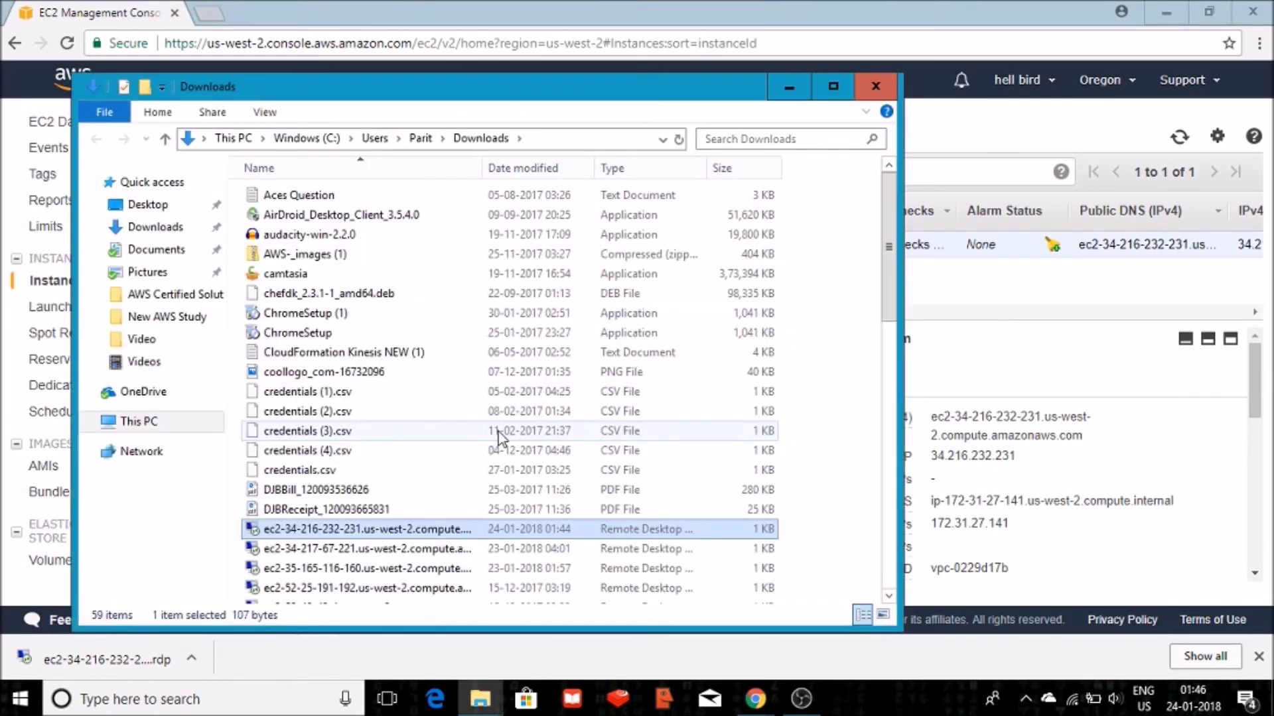
double_click(392, 531)
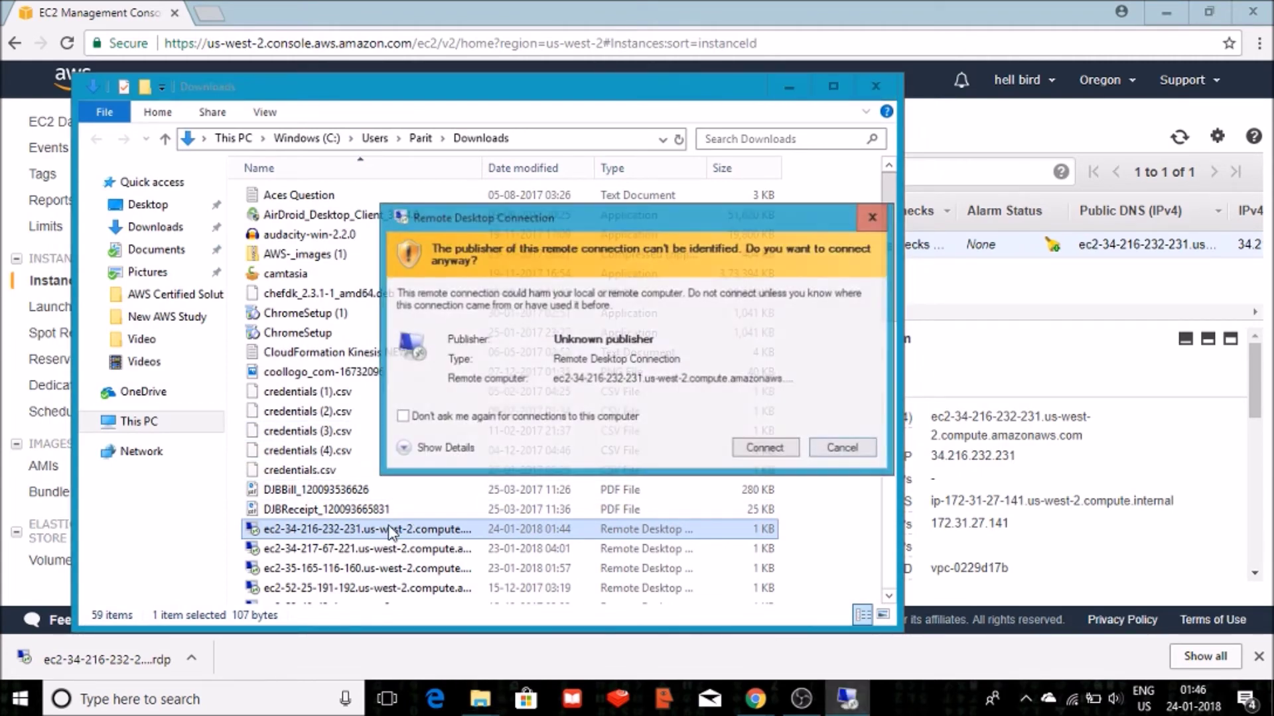
key(Return)
double_click(392, 530)
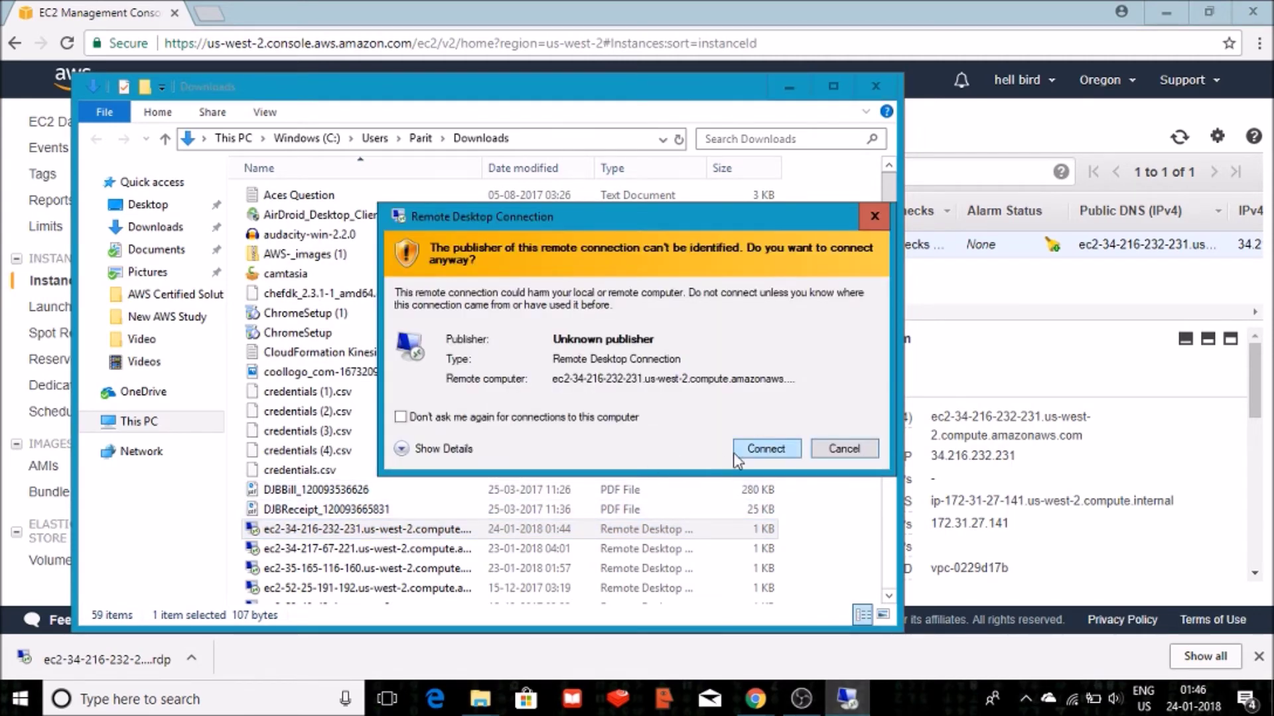
click(774, 451)
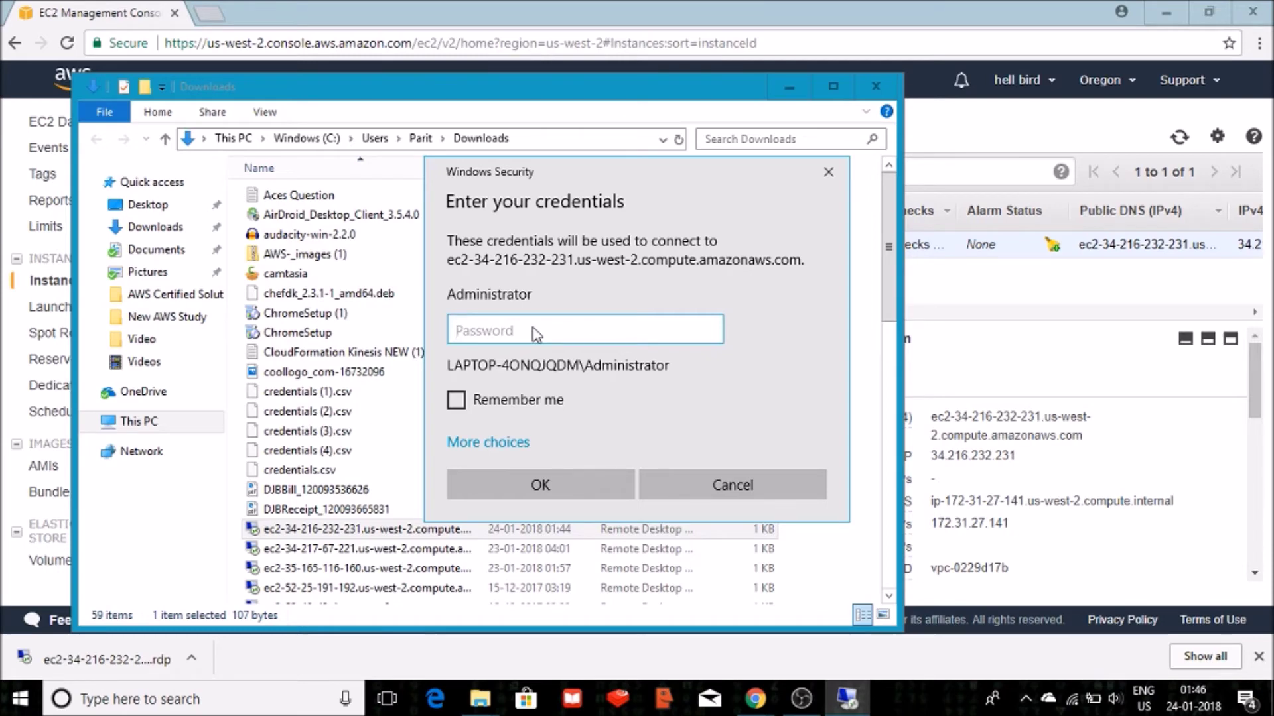
key(ctrl+v)
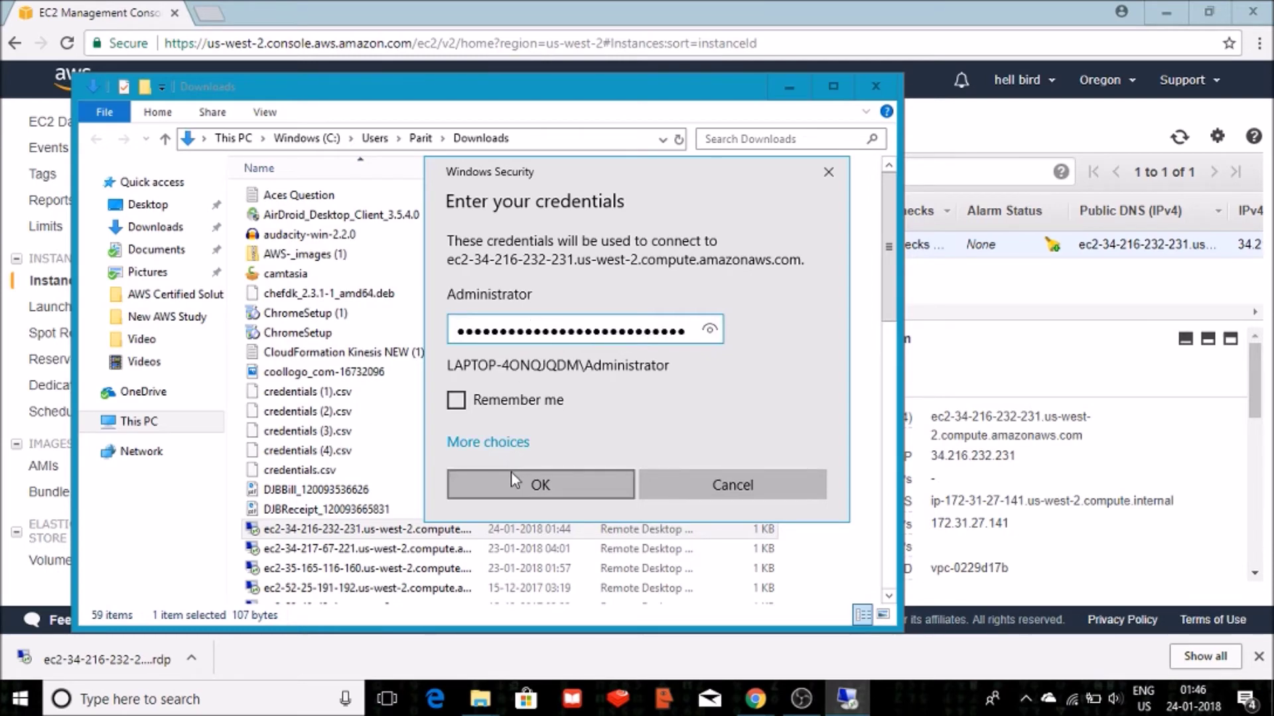
click(513, 472)
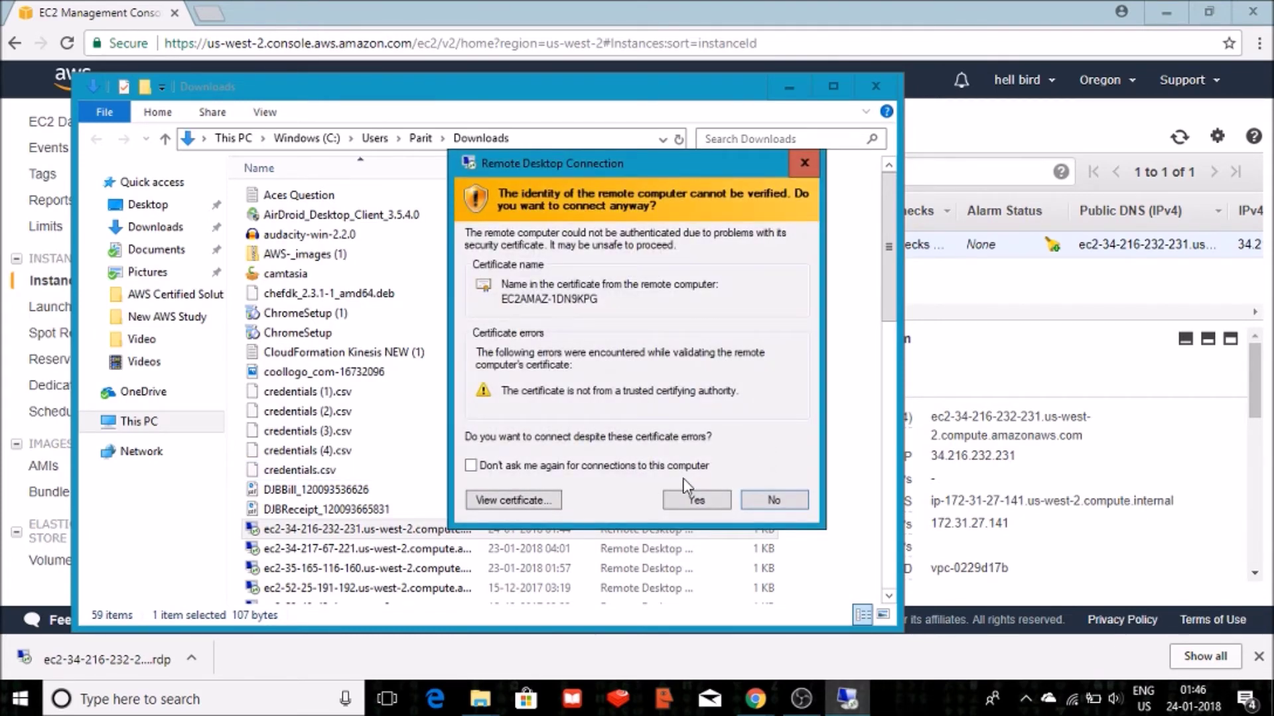
click(687, 503)
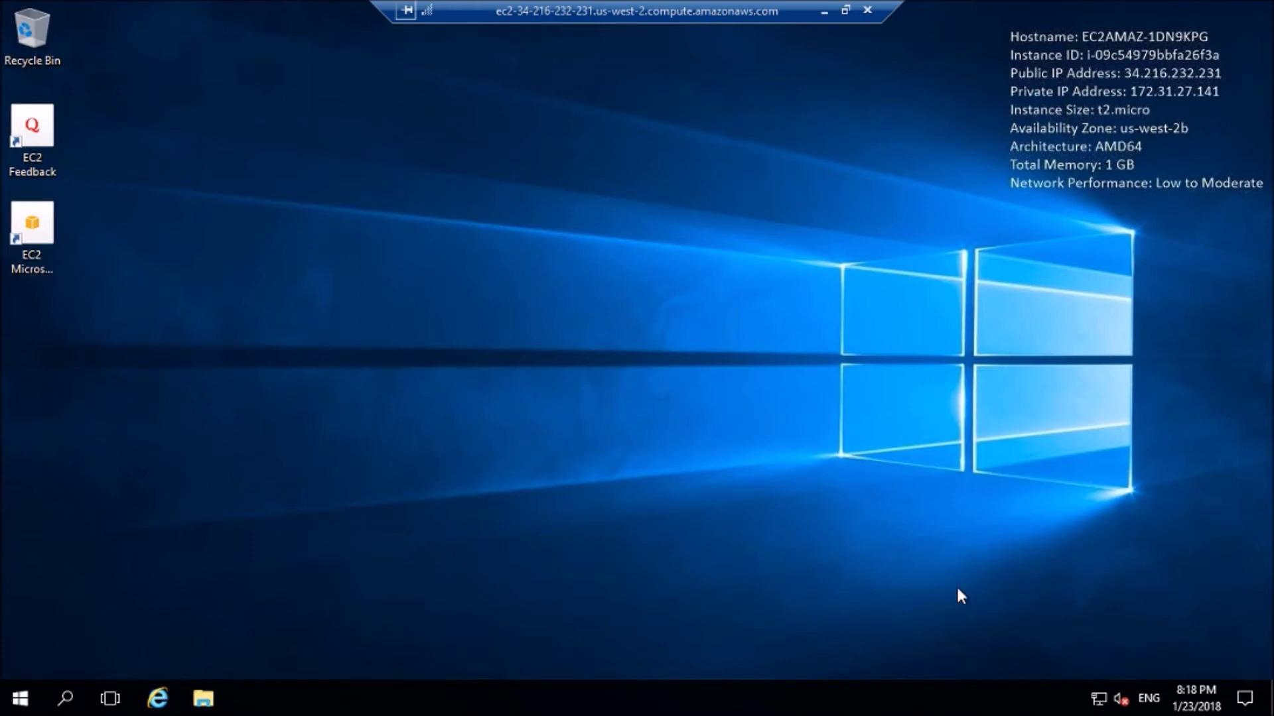
Confirm This PC shows only Local Disk (C:), 17.6 GB free of 29.9 GB, then minimize the session.
click(204, 698)
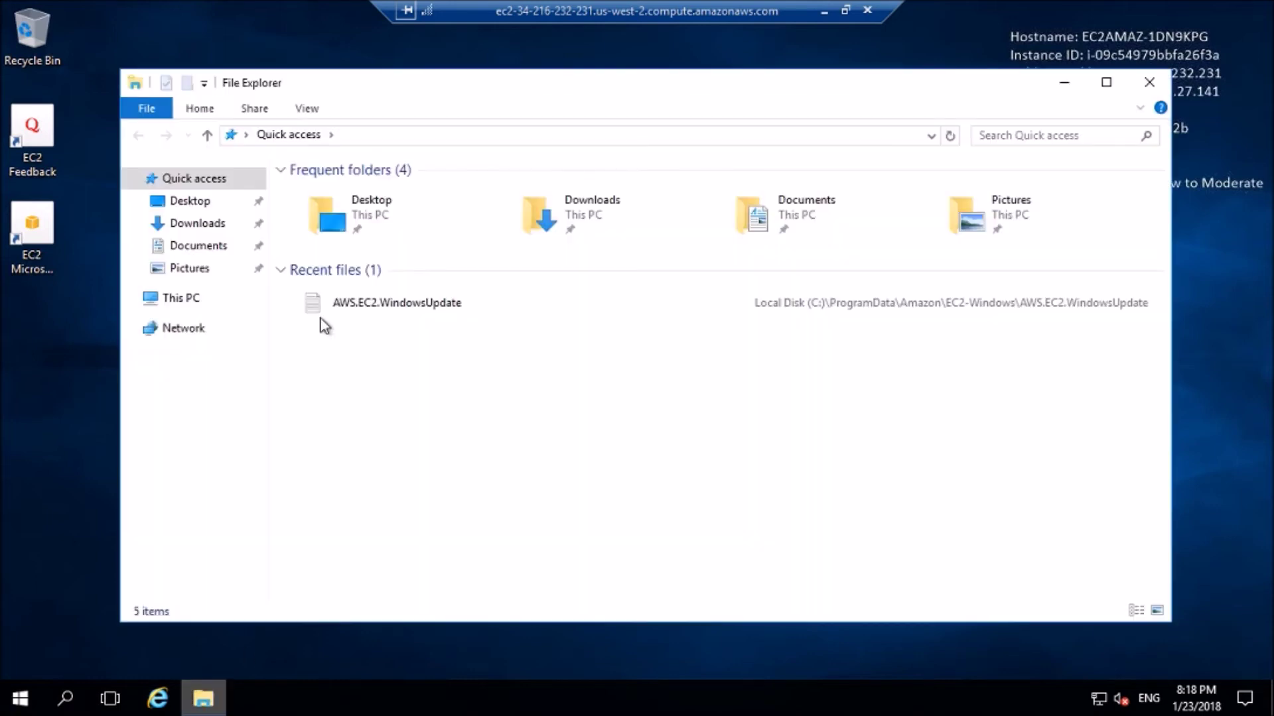
click(186, 307)
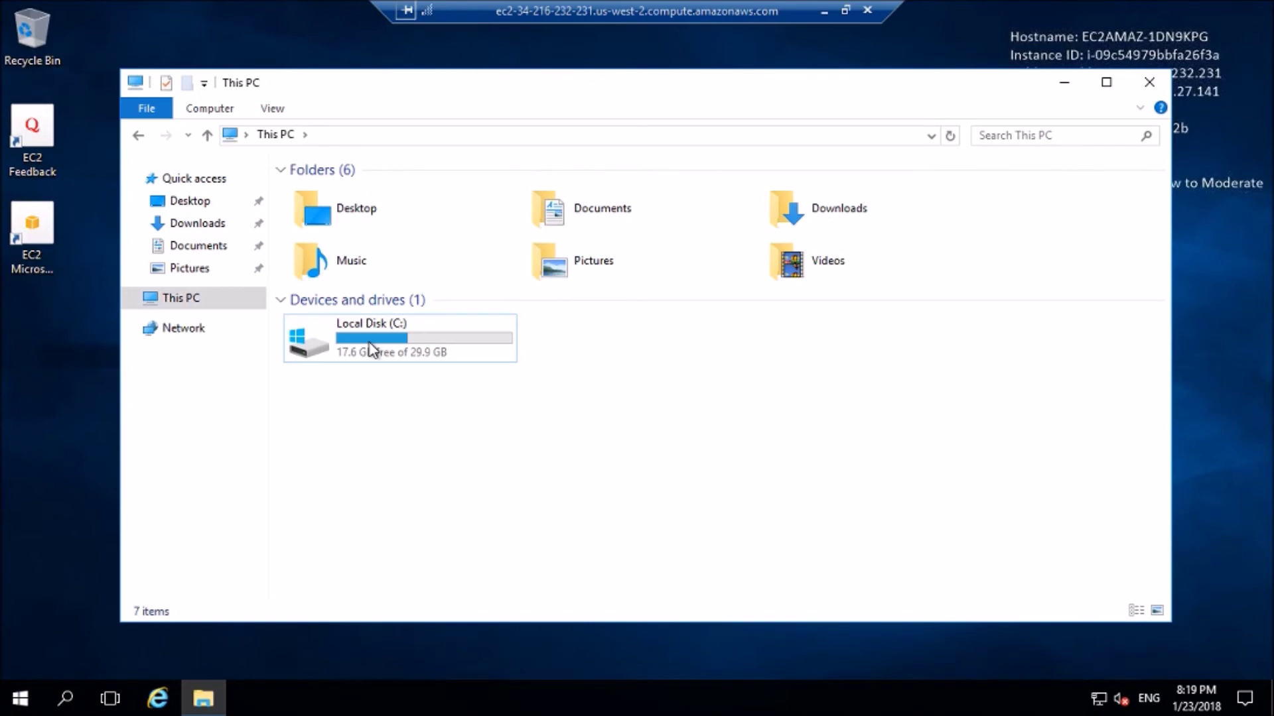
click(372, 349)
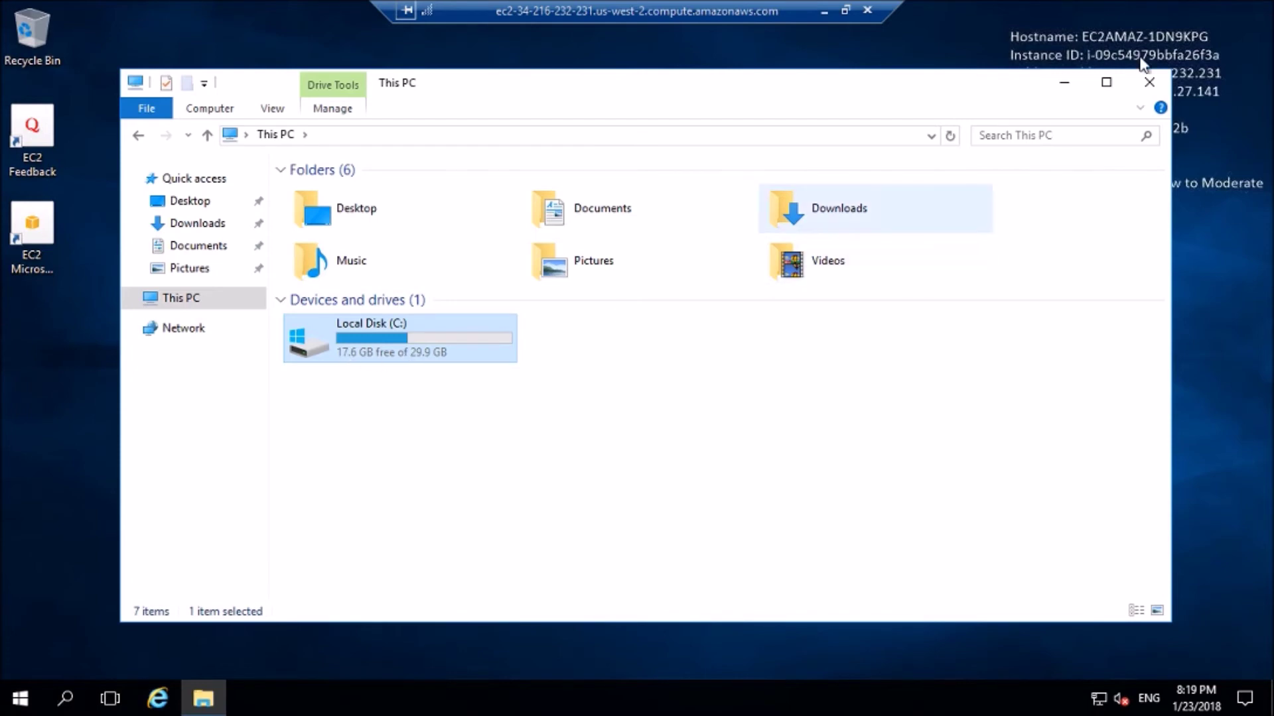
click(1148, 85)
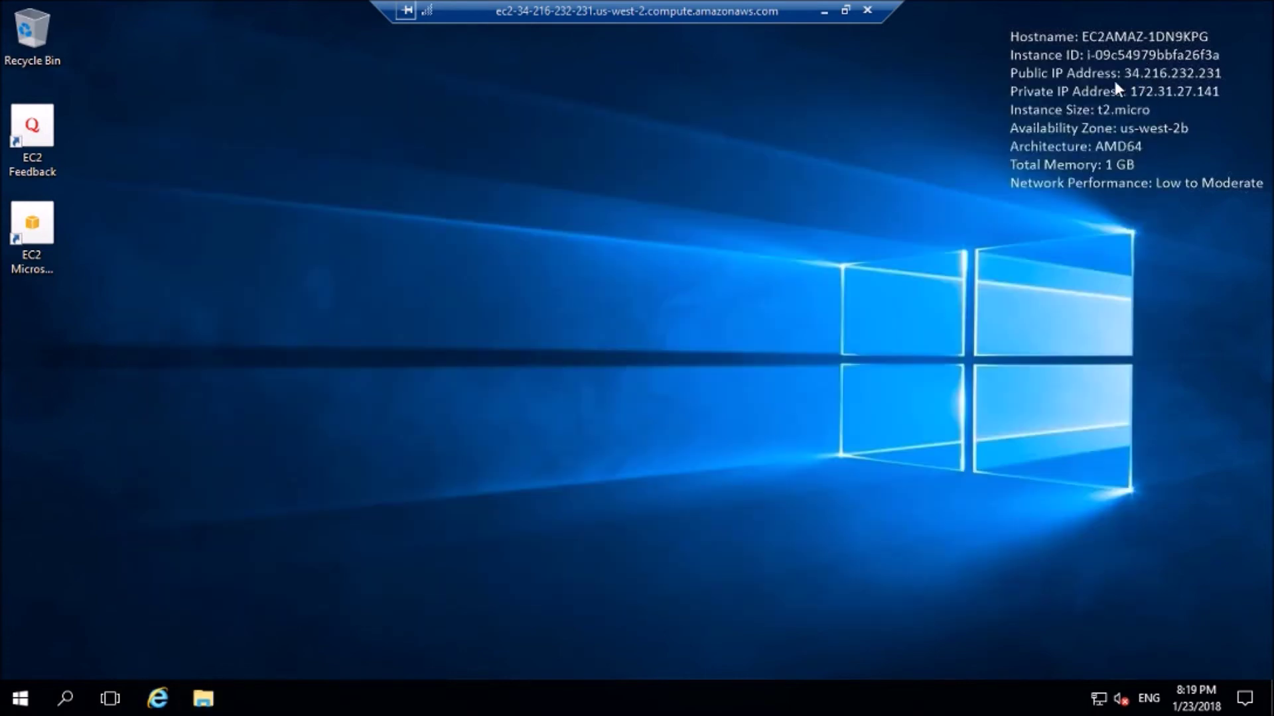
click(822, 11)
Close the Downloads window and start a new volume from the EC2 Volumes list.
click(875, 86)
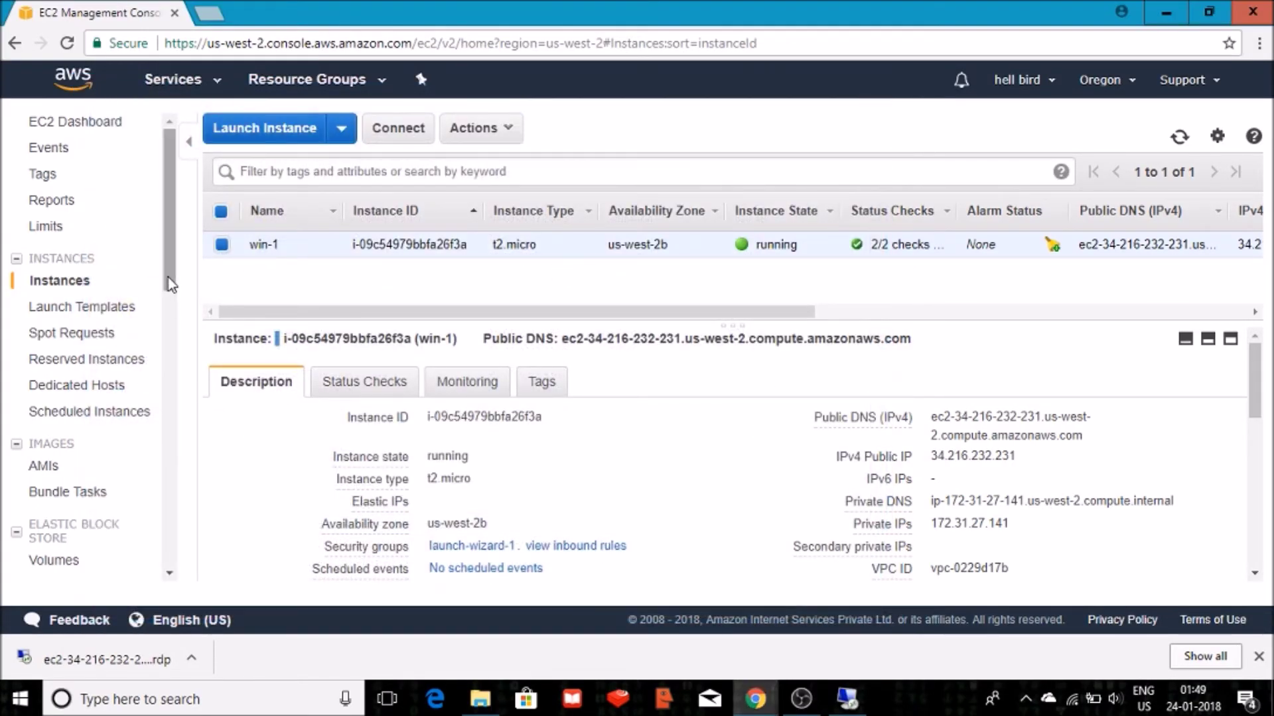
drag(169, 278, 177, 357)
scroll(177, 357, down, 3)
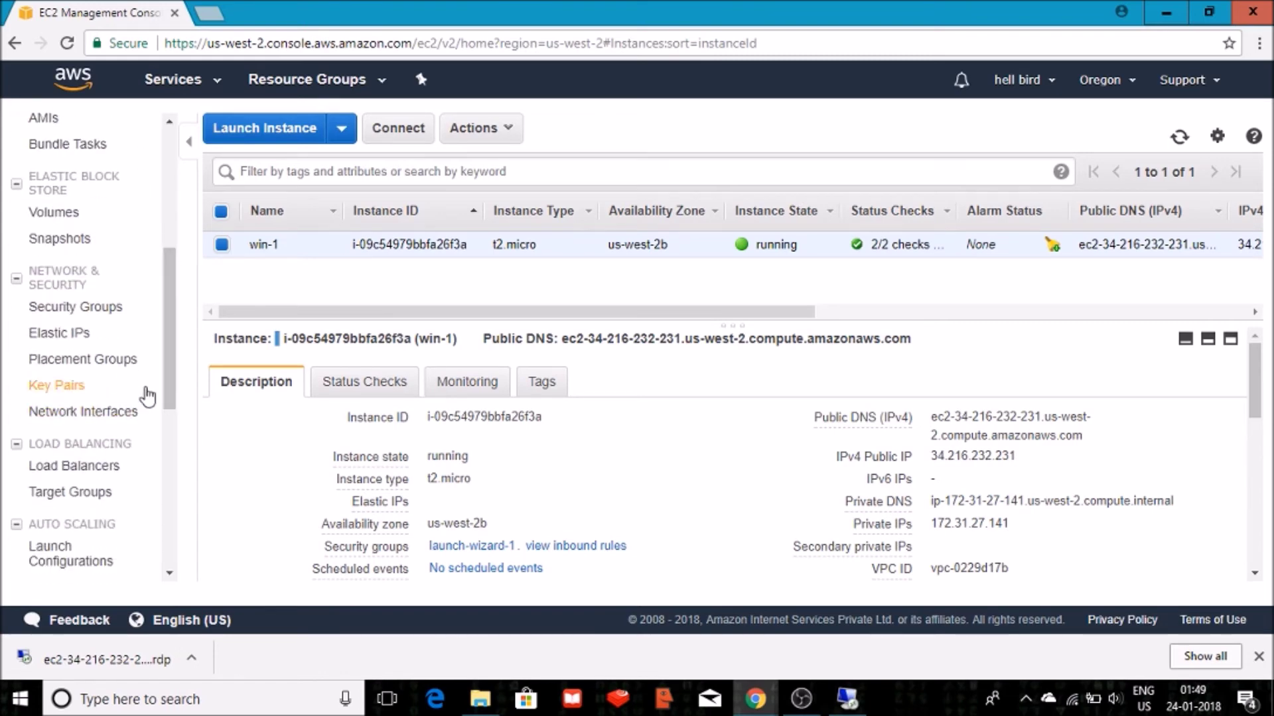
drag(167, 377, 171, 338)
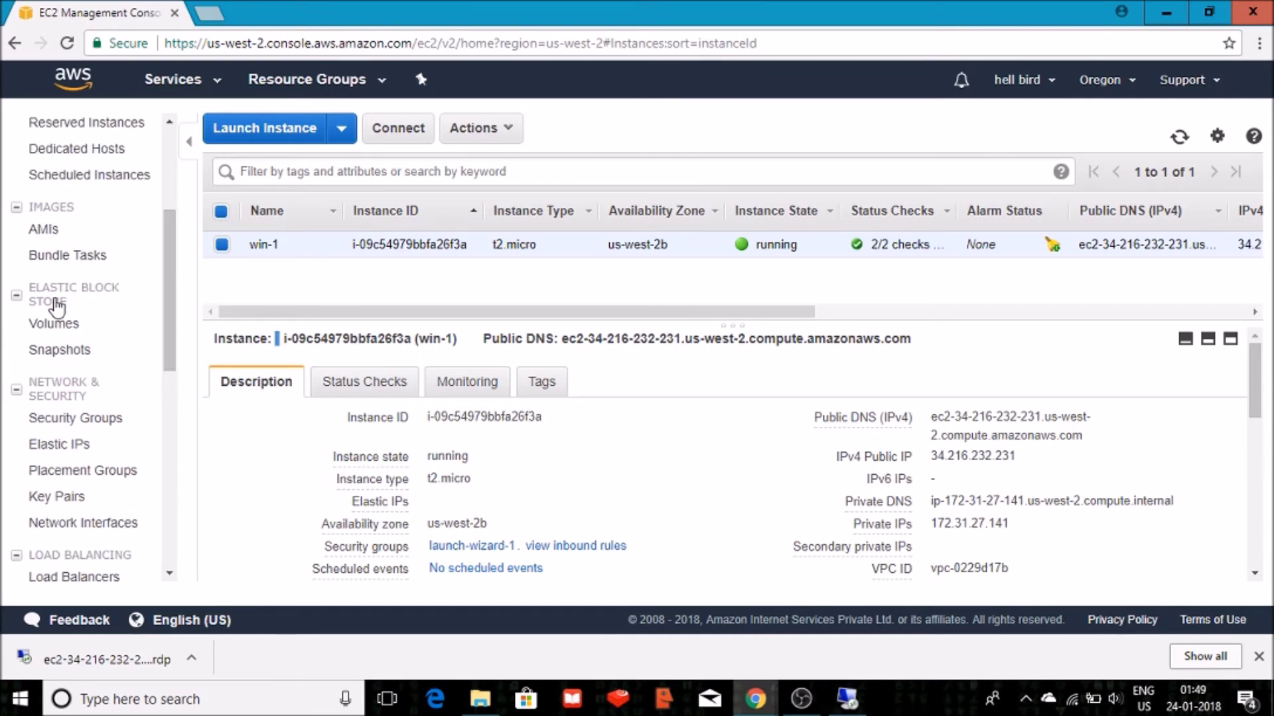
click(50, 330)
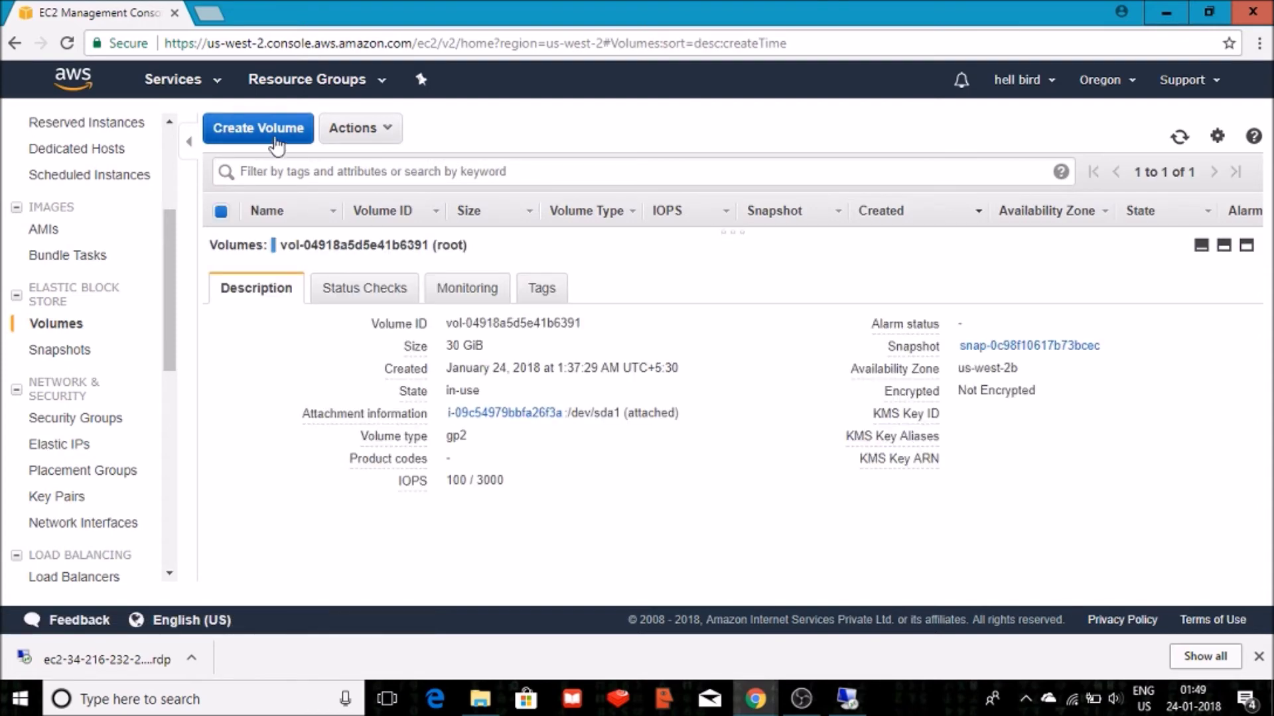
click(276, 144)
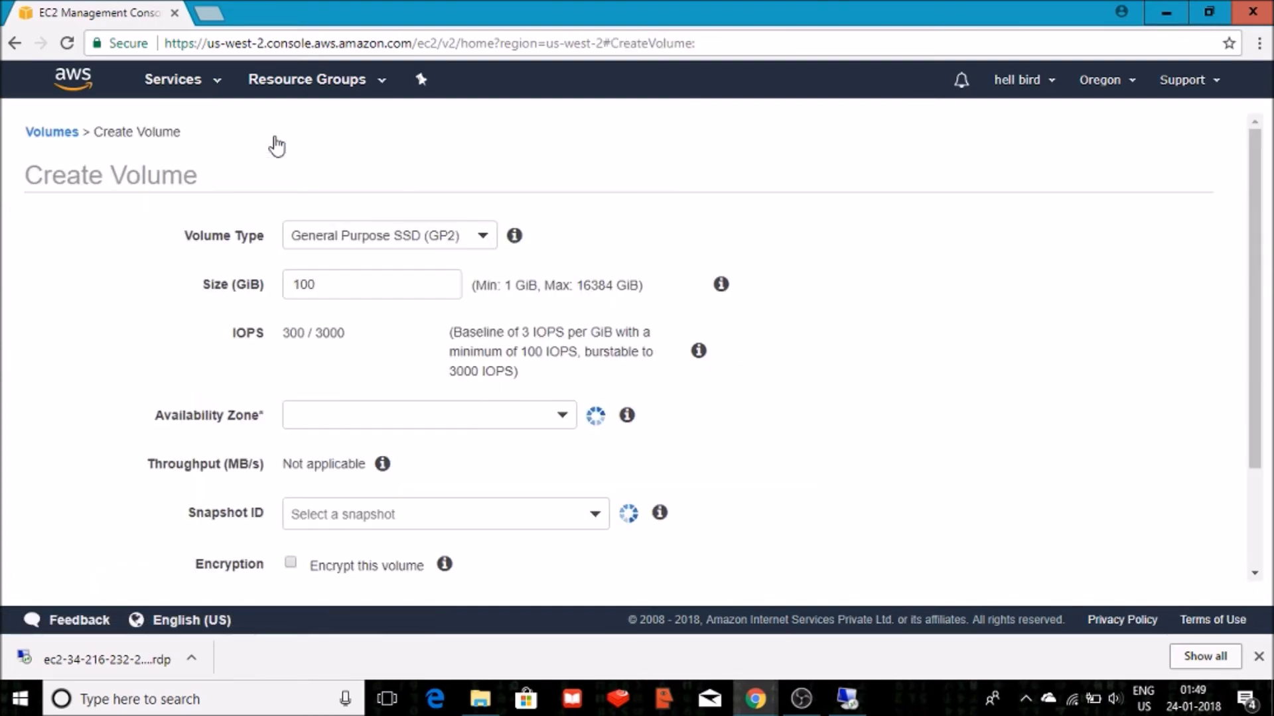
Set the new volume's type to Magnetic with a 100 GiB size.
click(482, 244)
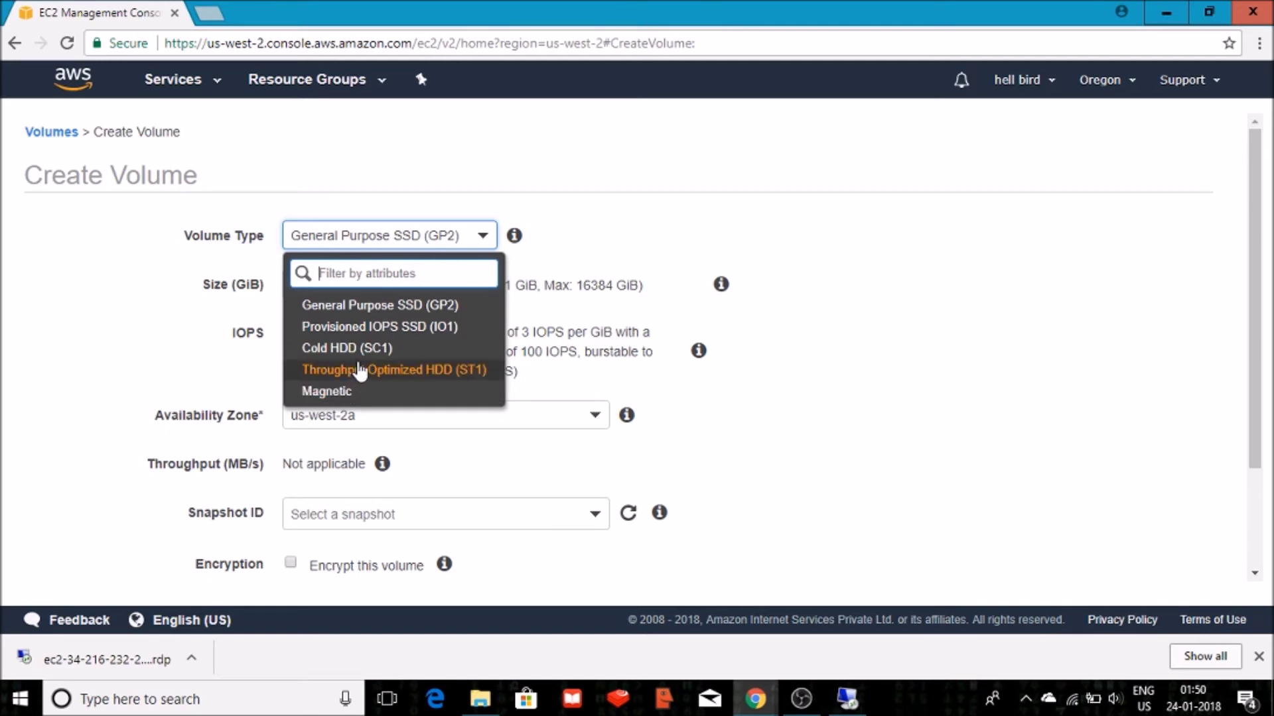
click(336, 392)
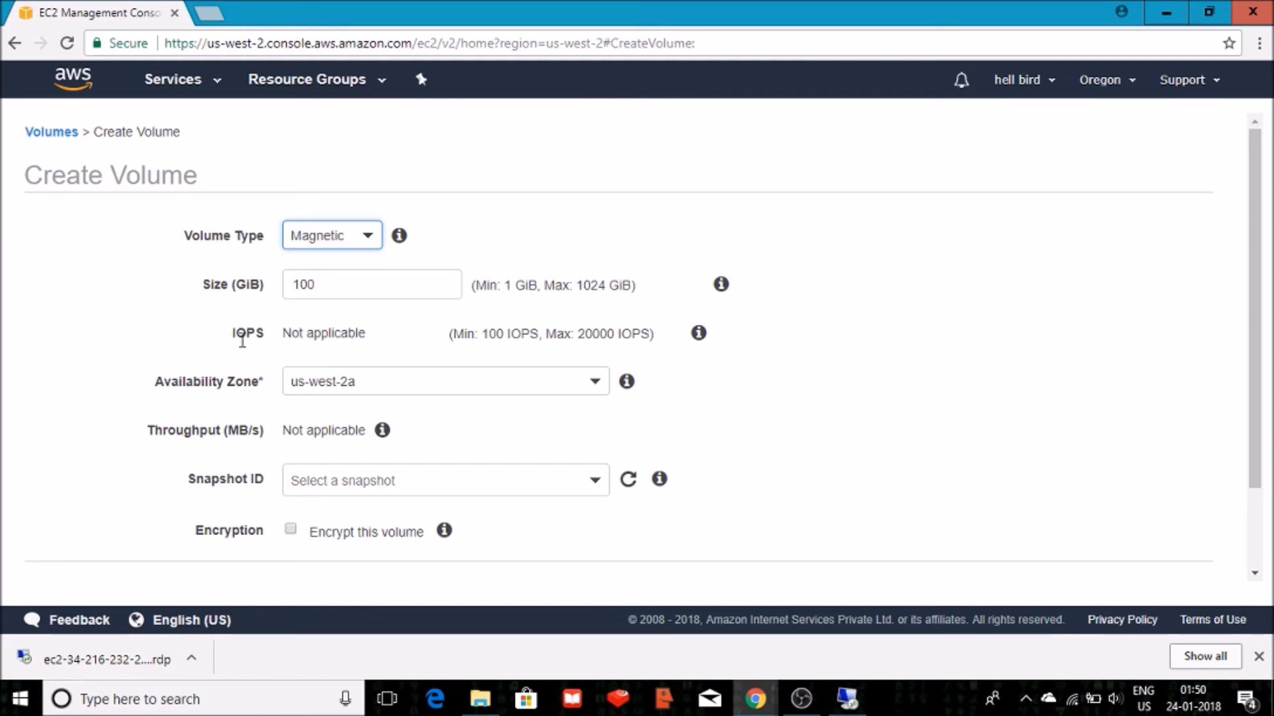
click(341, 235)
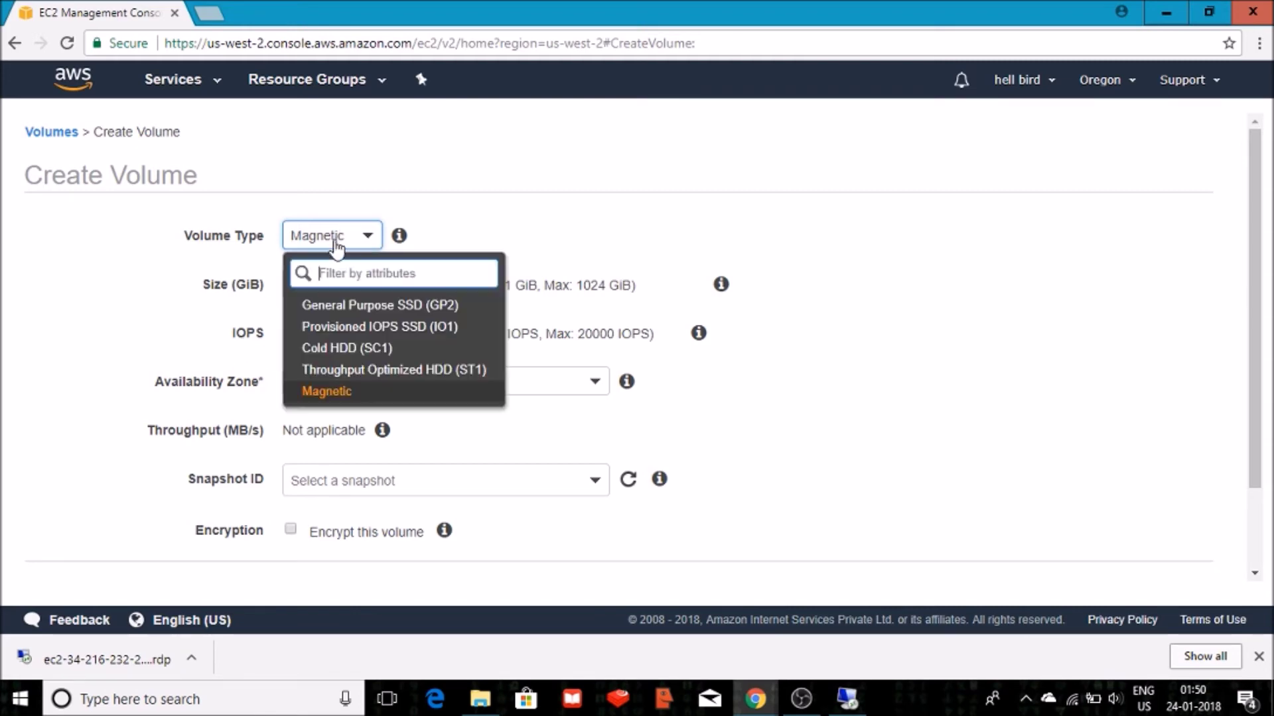
click(337, 307)
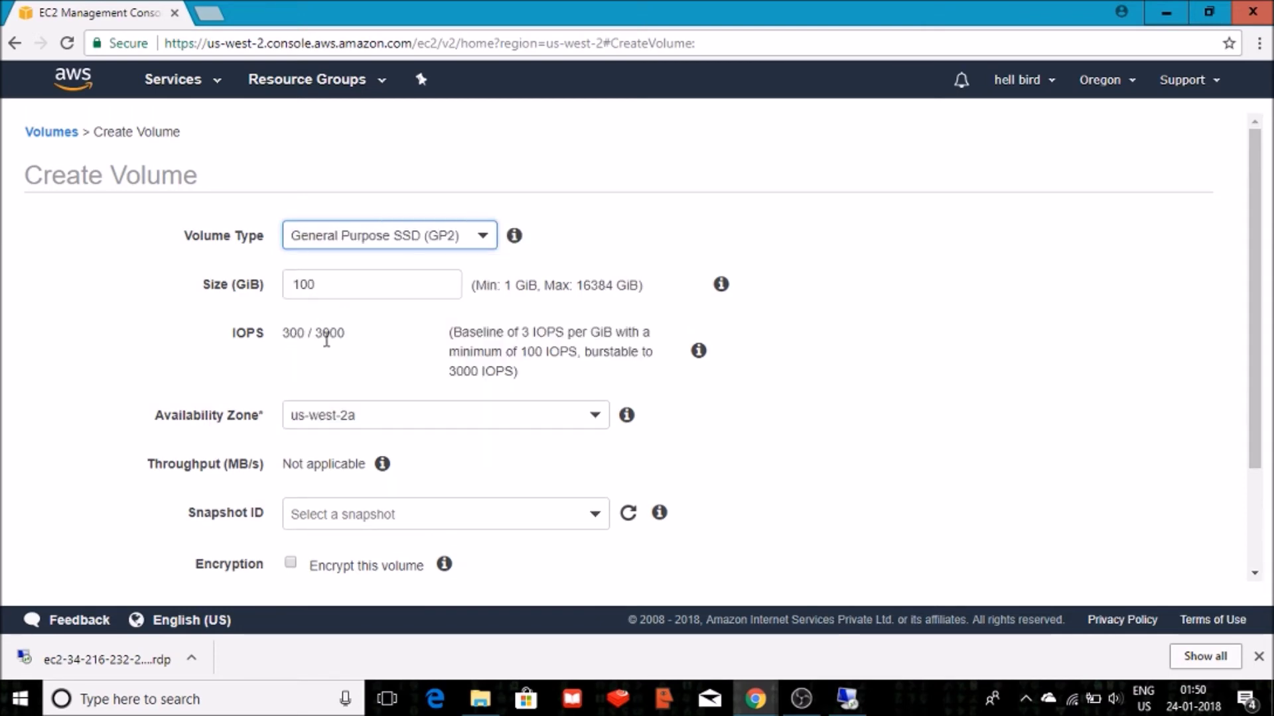
click(485, 378)
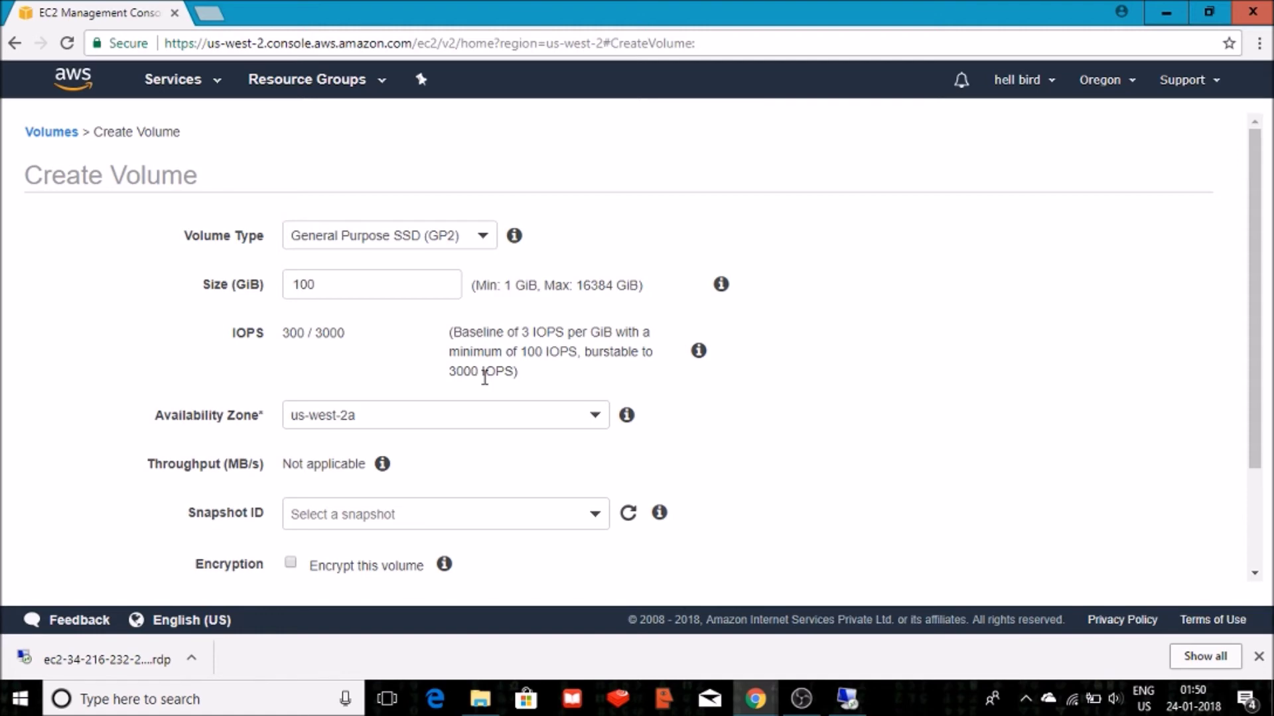
click(409, 253)
click(353, 330)
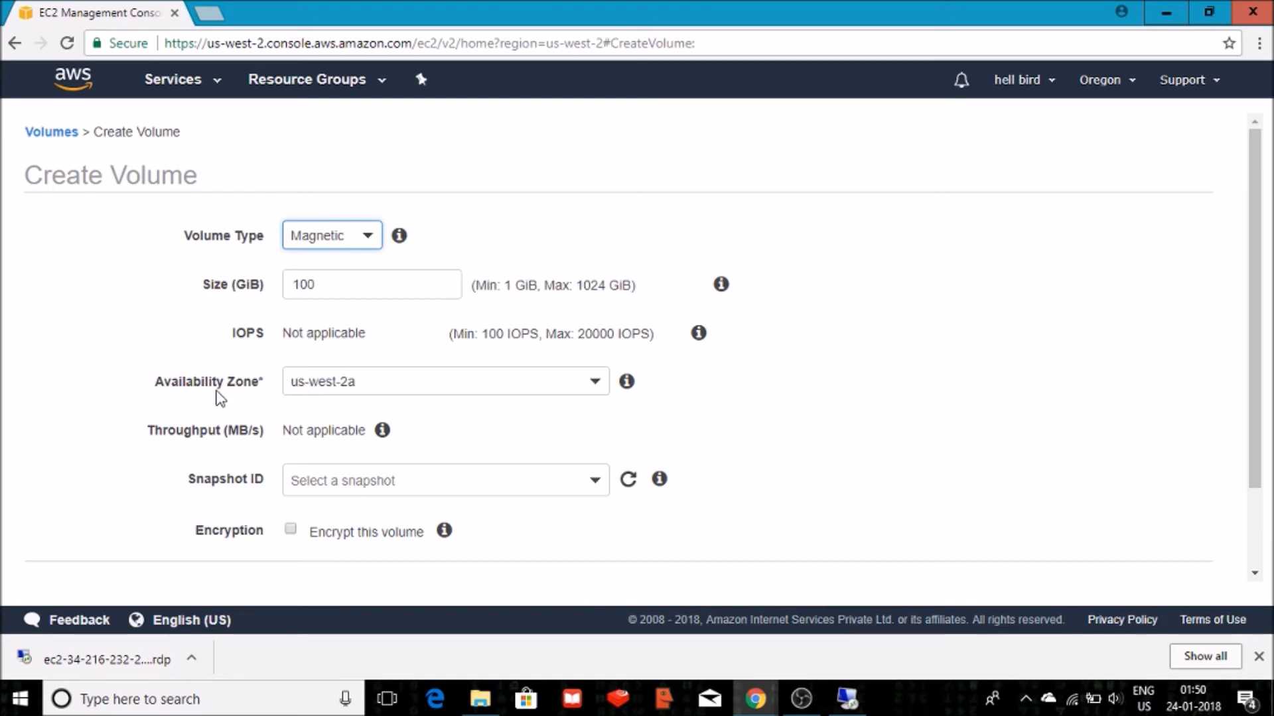
click(314, 398)
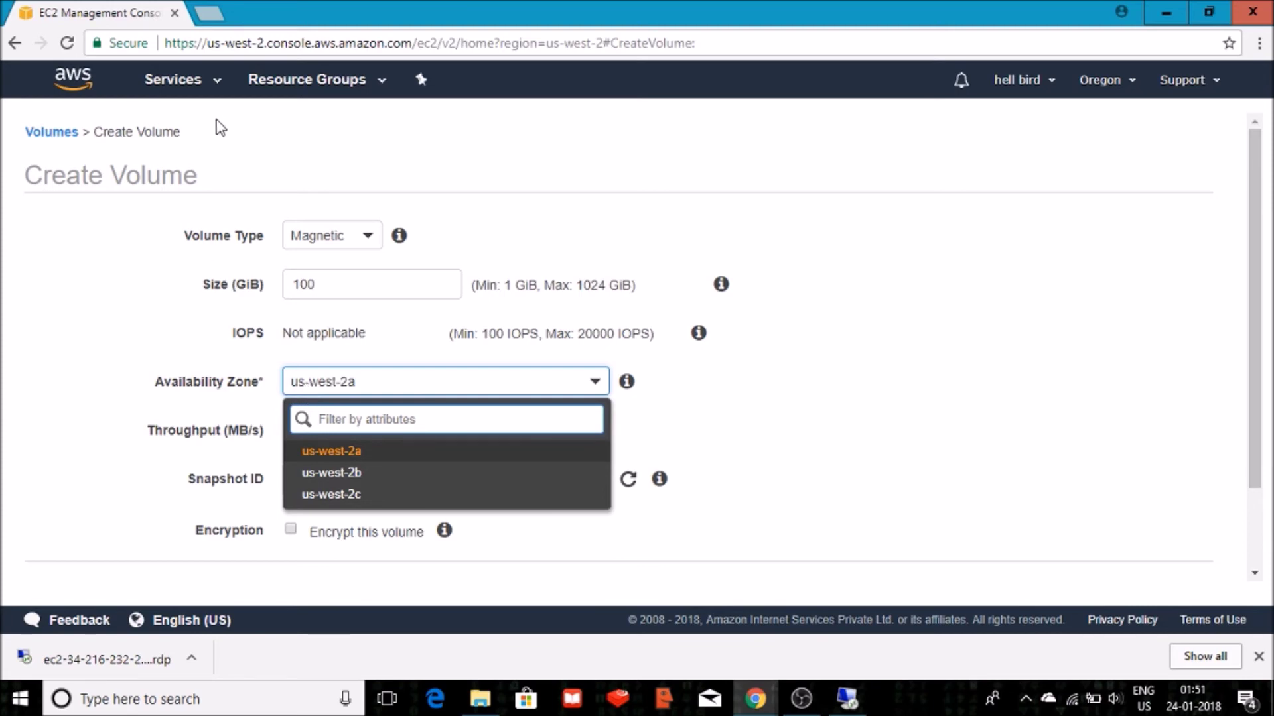
In a second console tab, verify win-1 runs in us-west-2b, then return to the volume form.
click(282, 45)
key(ctrl+c)
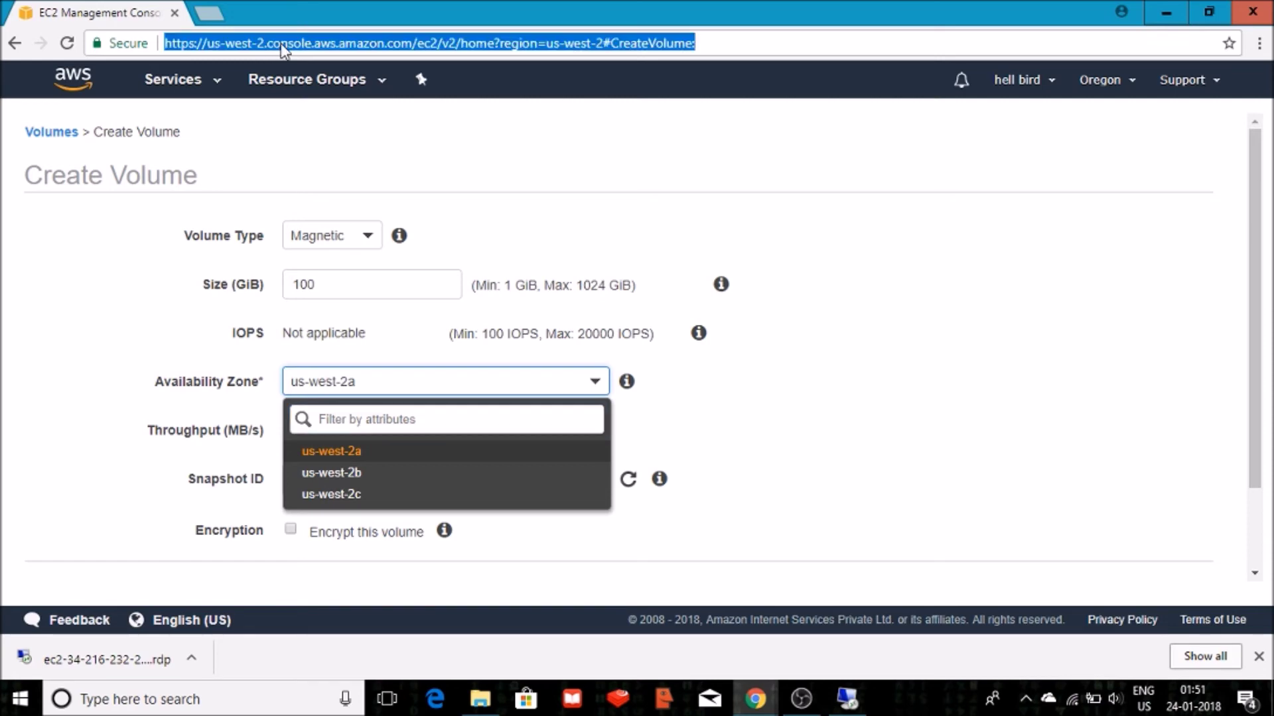
click(209, 13)
key(ctrl+v)
key(Return)
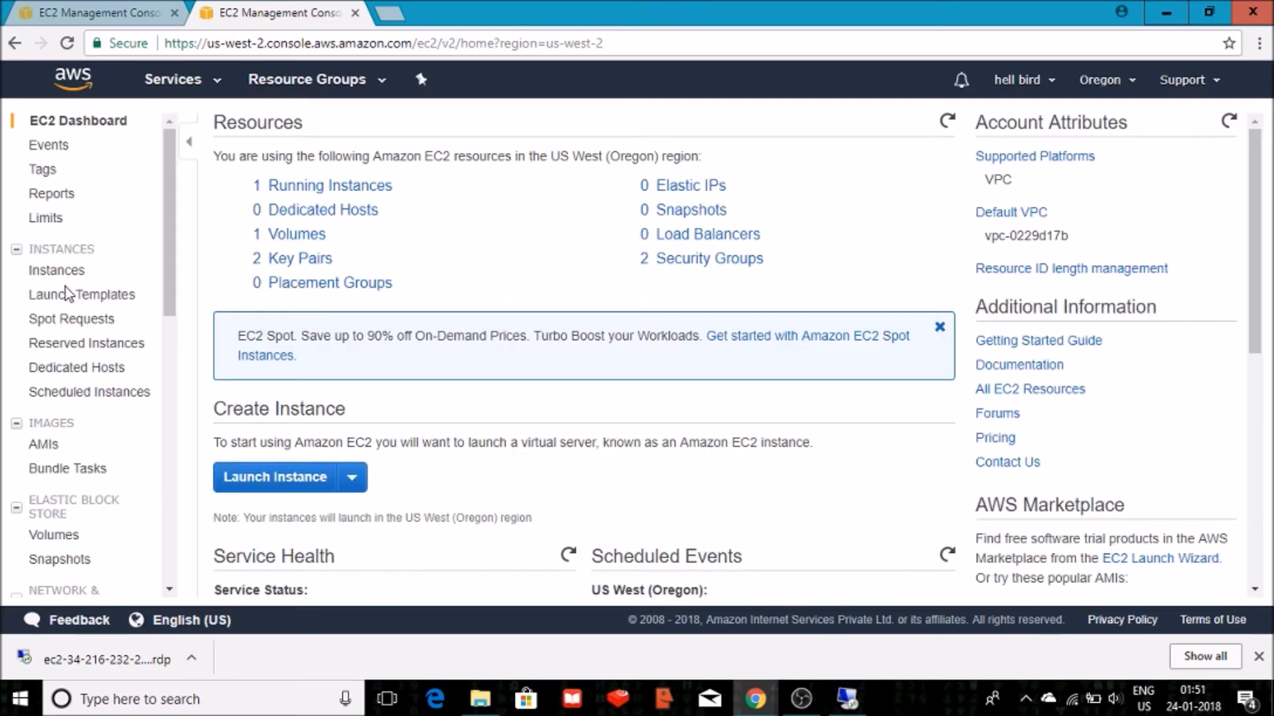
click(61, 273)
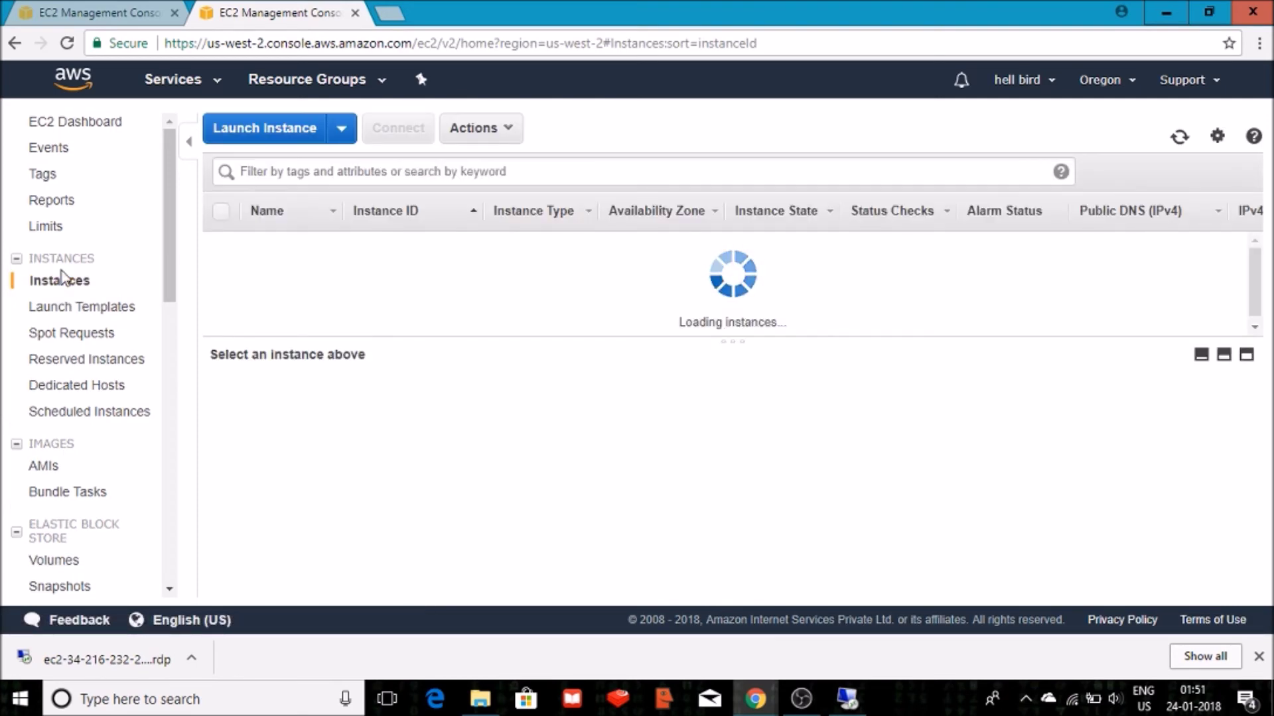
click(499, 247)
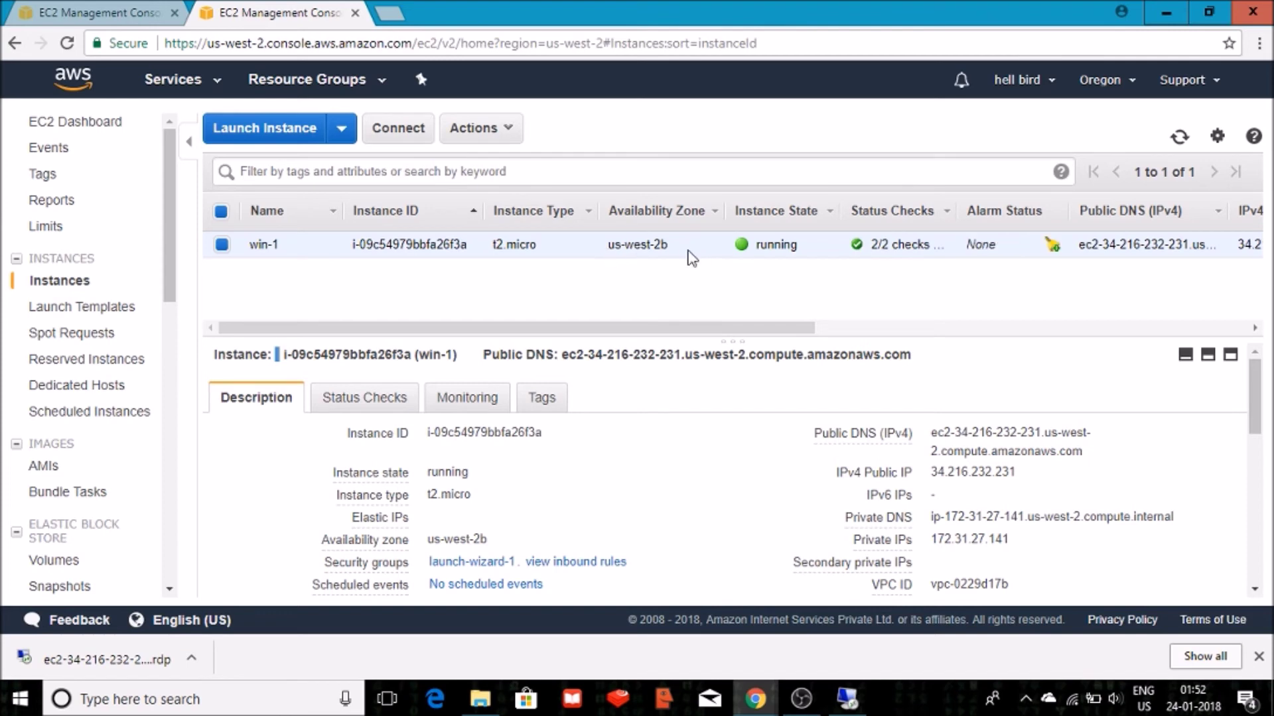
click(133, 12)
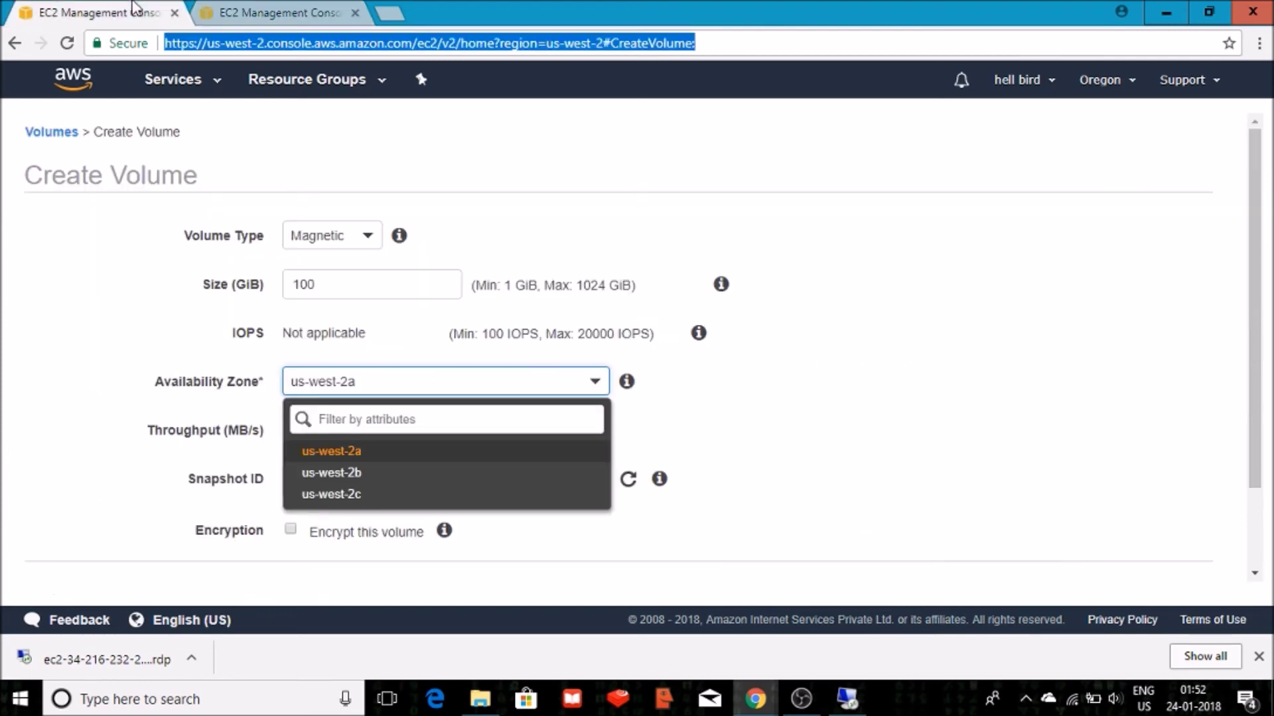
Place the volume in us-west-2b, tag it Name = Vol-1, and create it.
click(353, 475)
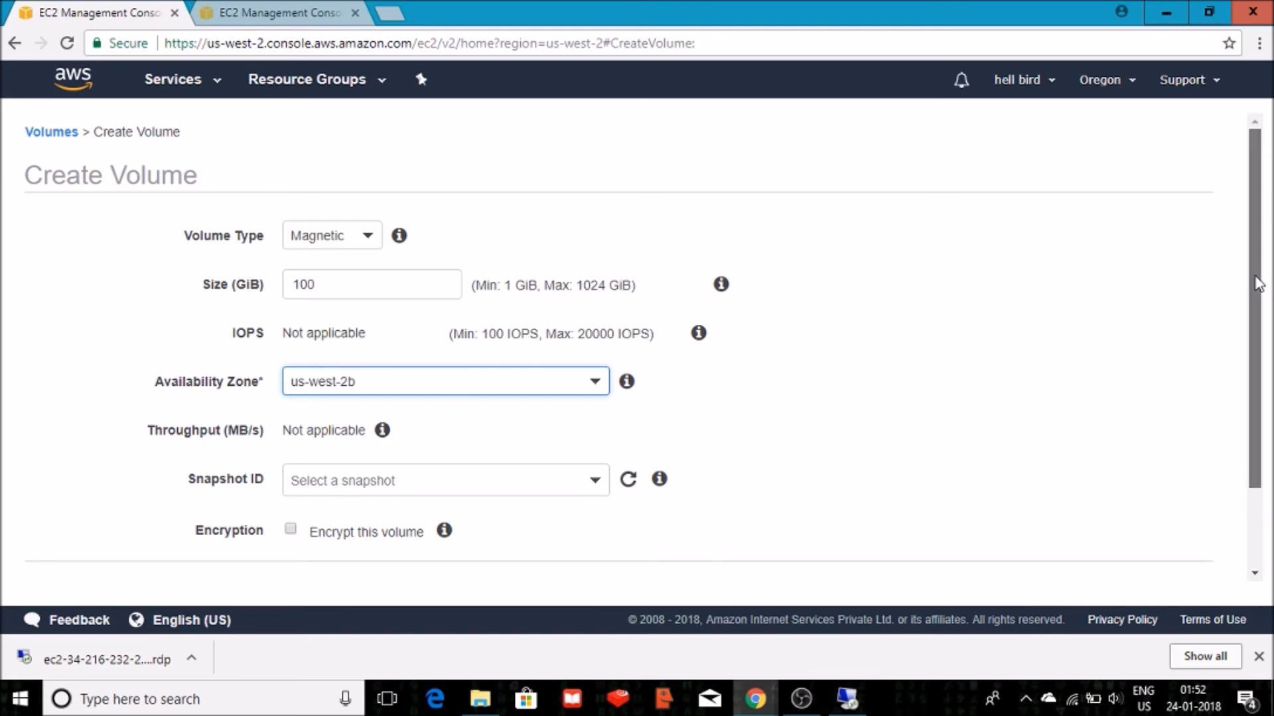
drag(1260, 281, 1264, 398)
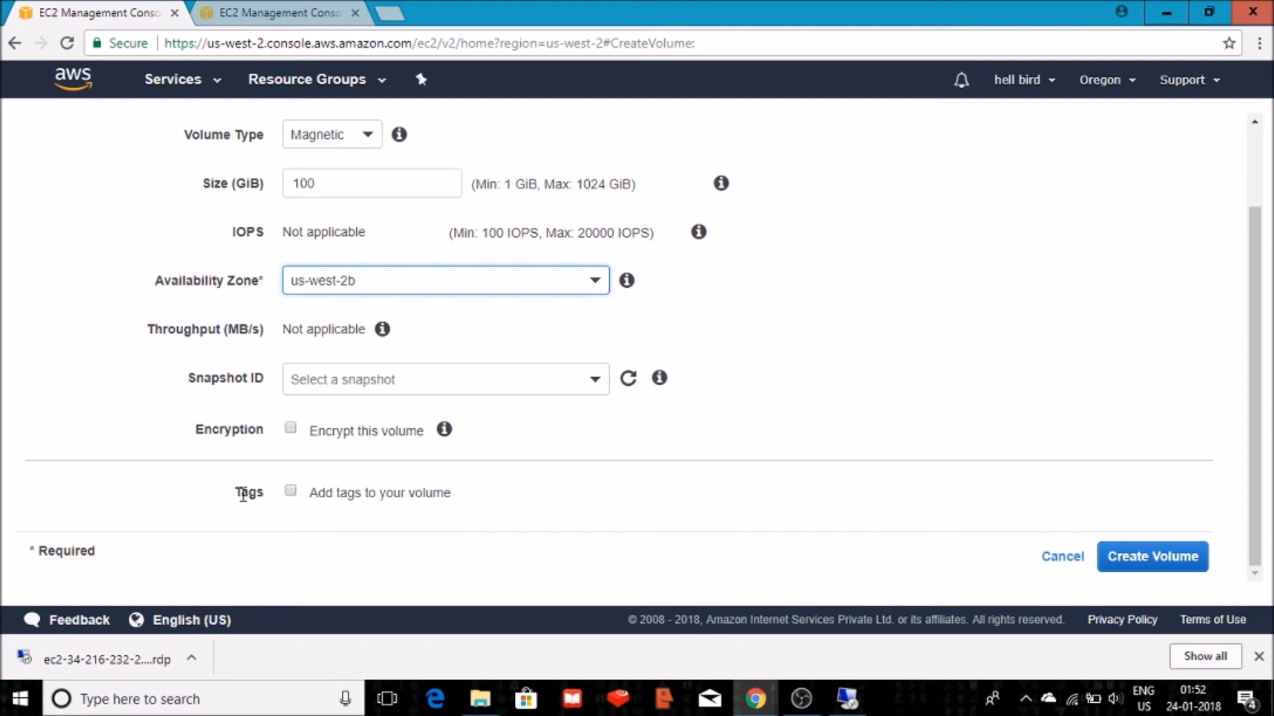
click(292, 492)
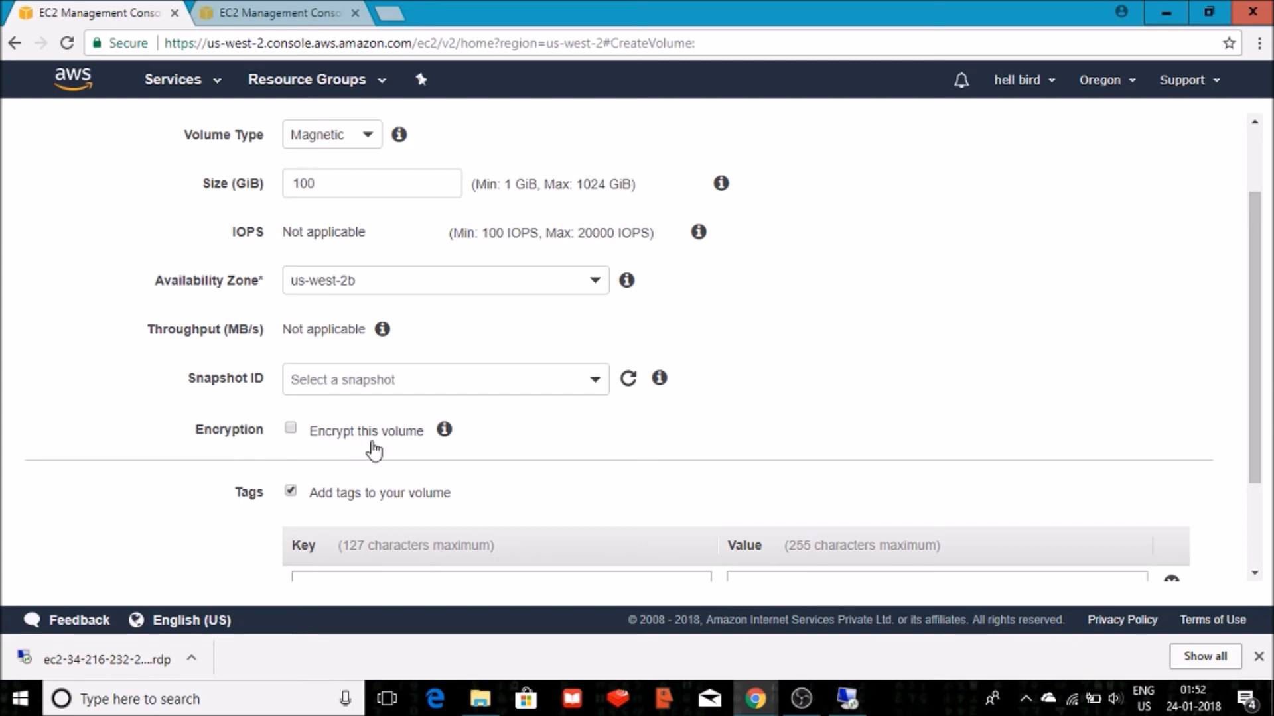
drag(1252, 288, 1253, 371)
click(623, 457)
text(Name)
click(865, 456)
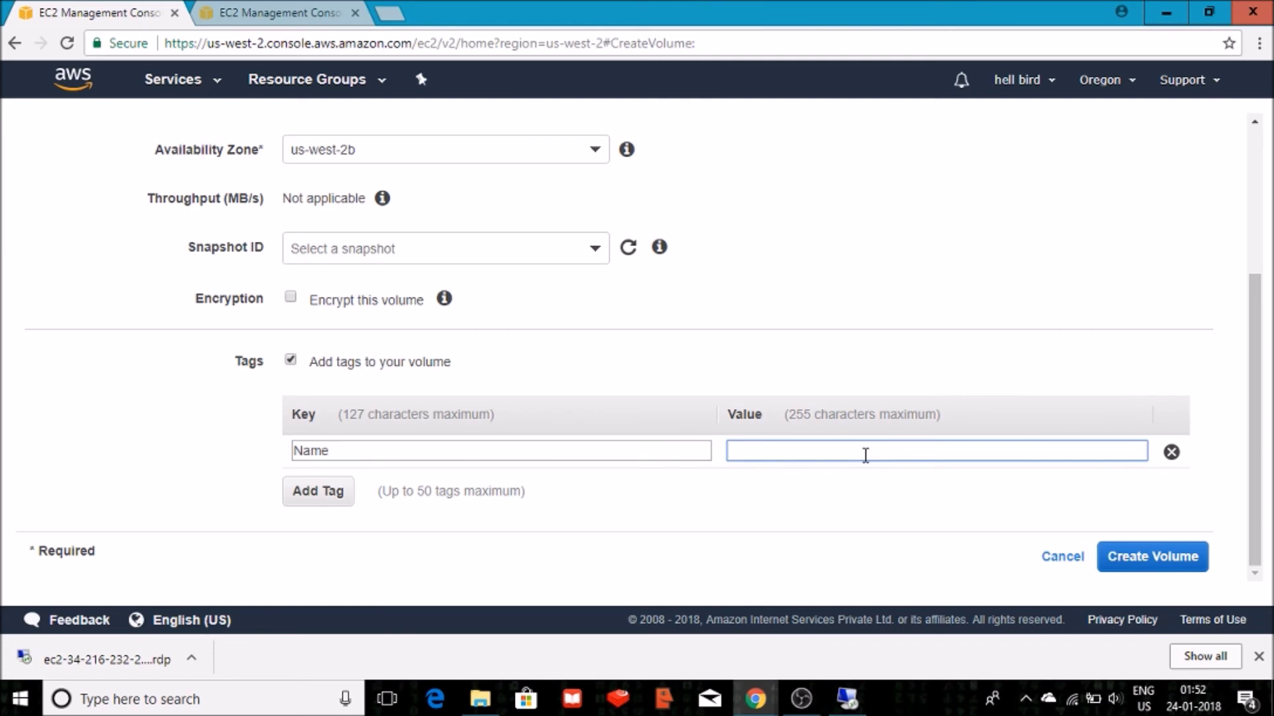
text(Vol-1)
click(1123, 561)
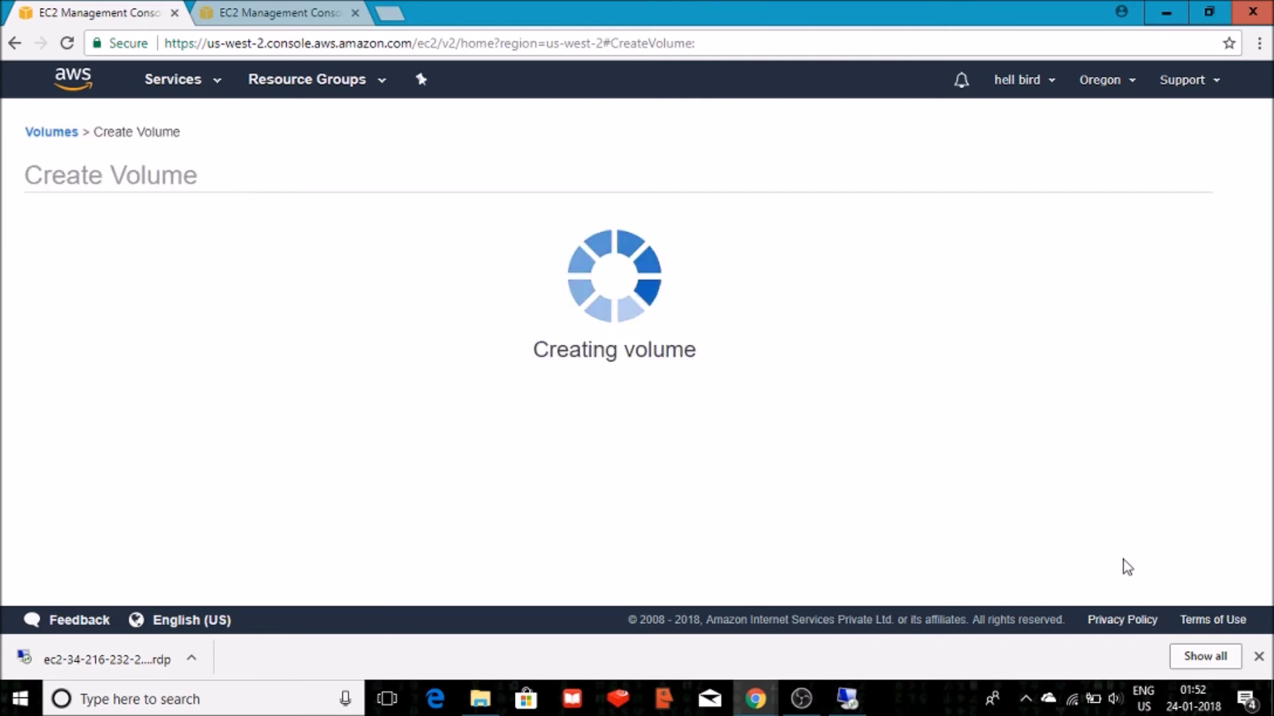
Enlarge the Volumes table and select Vol-1 to view its 100 GiB standard us-west-2b details.
click(876, 341)
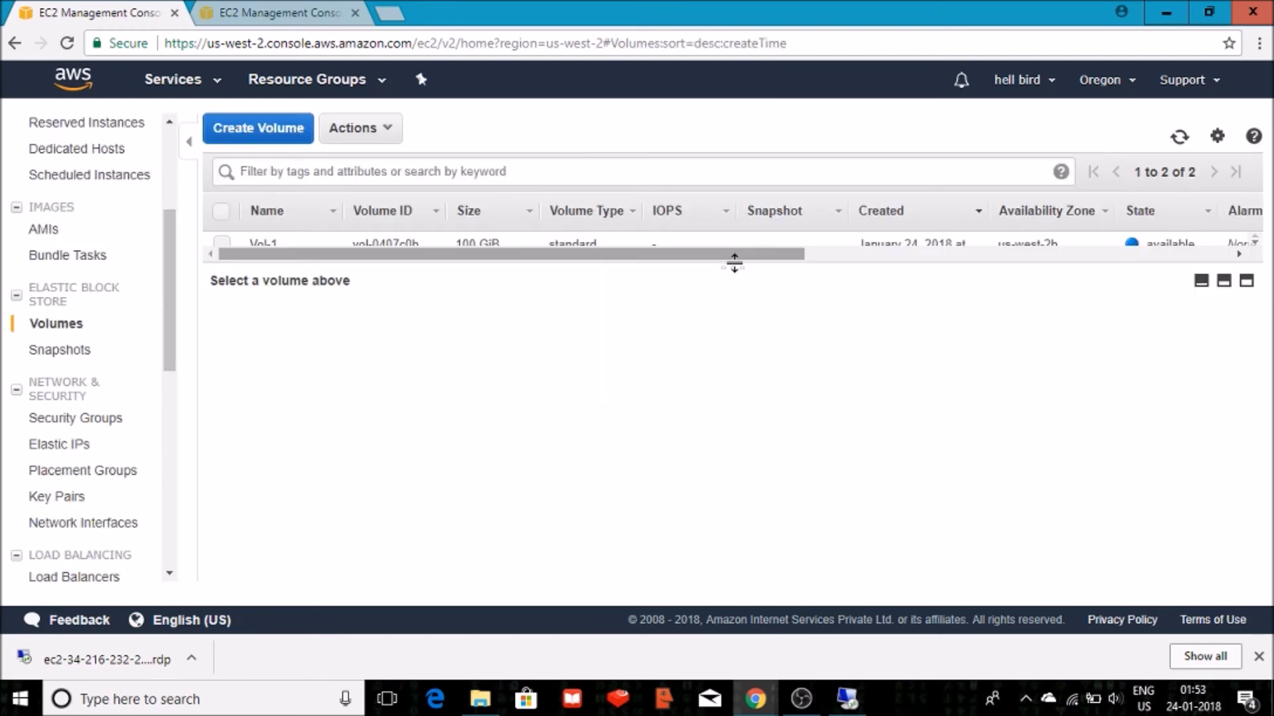
drag(735, 265, 734, 326)
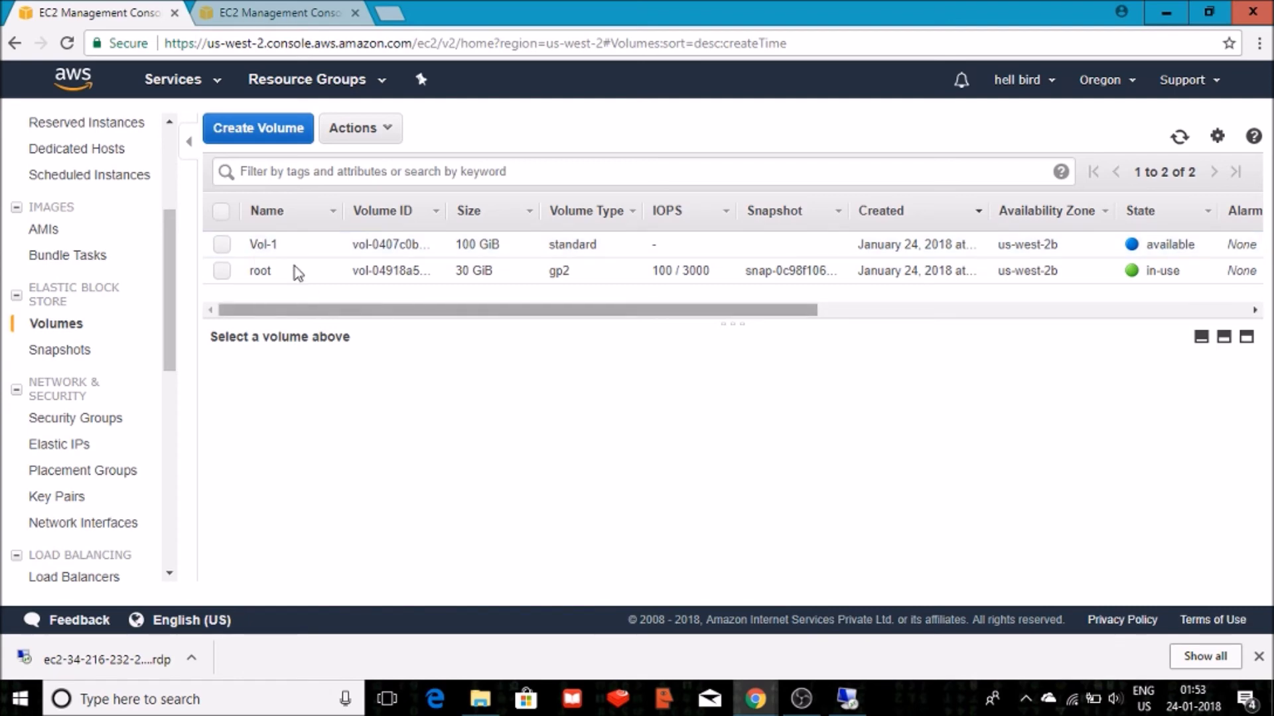
click(223, 244)
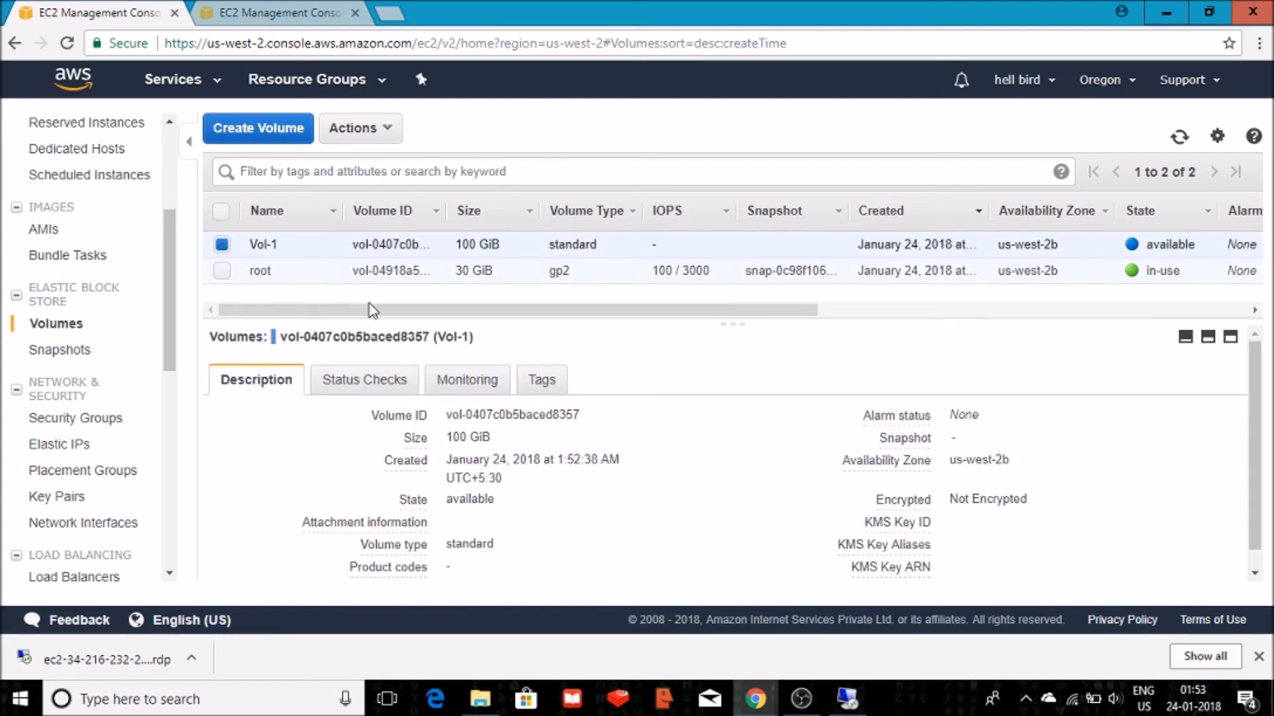
drag(372, 311, 535, 327)
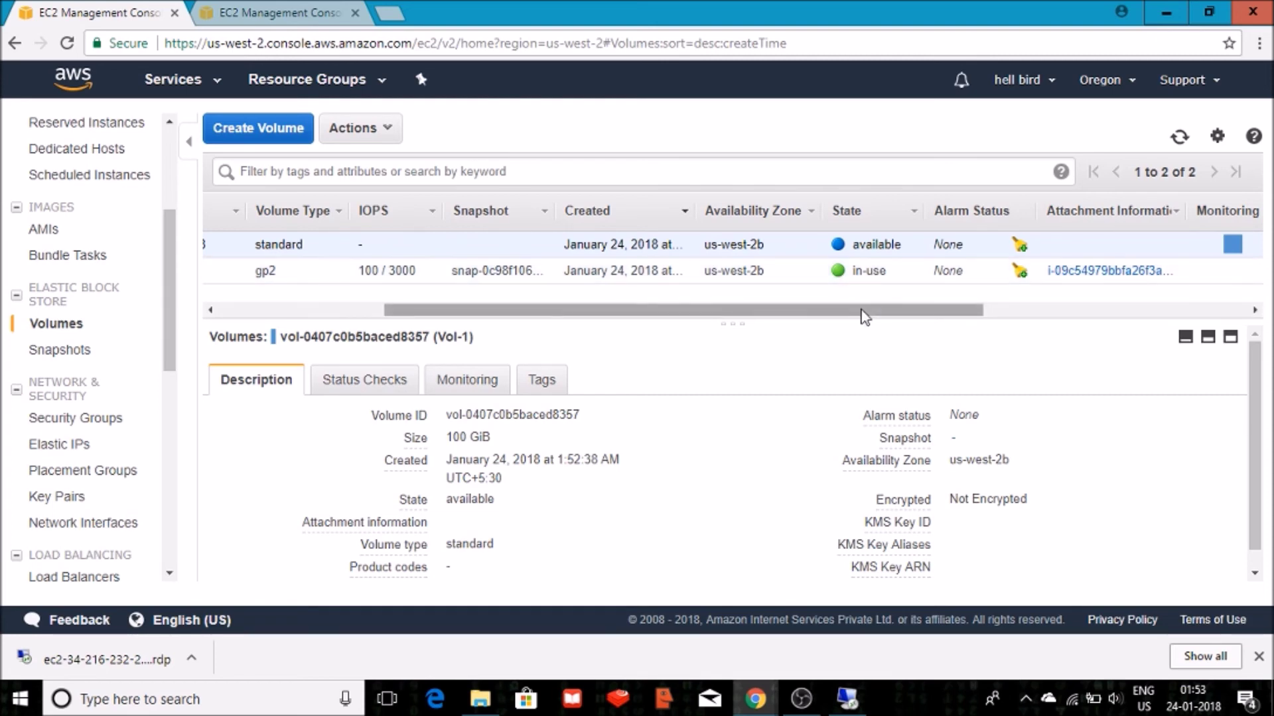
drag(863, 308, 601, 297)
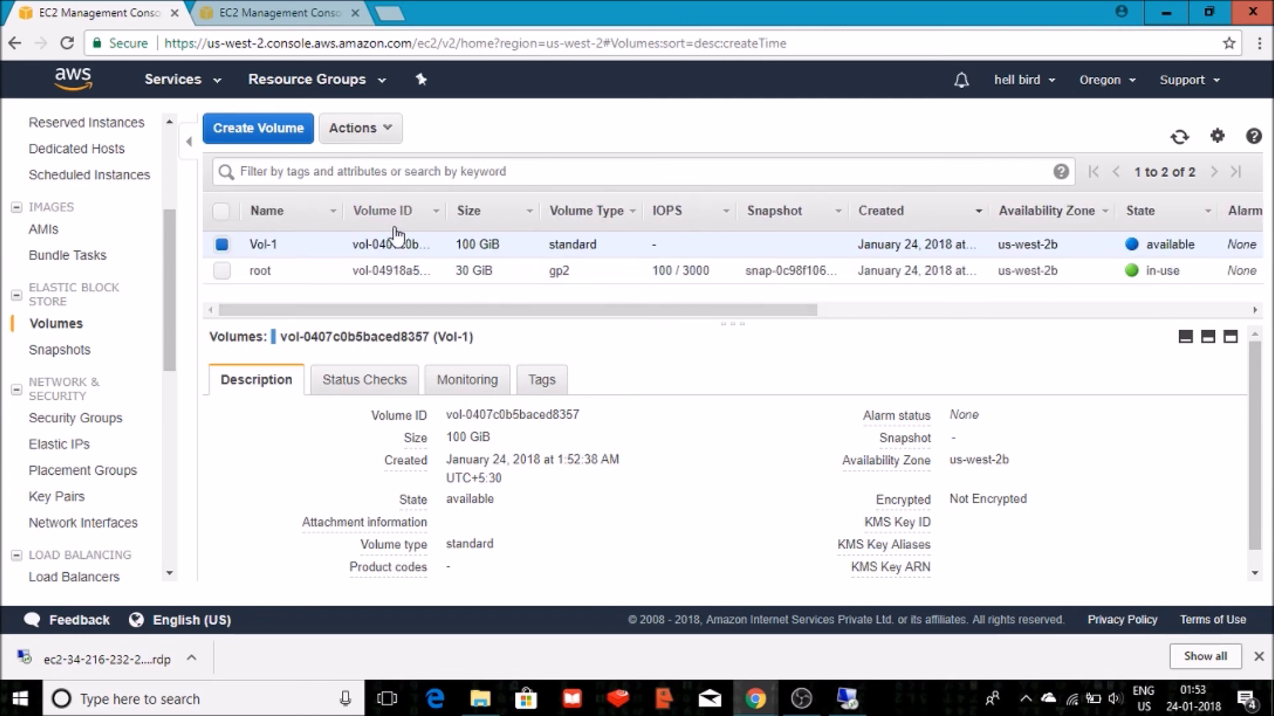
Attach Vol-1 to win-1 as device xvdf and open the win-1 instance page.
click(359, 141)
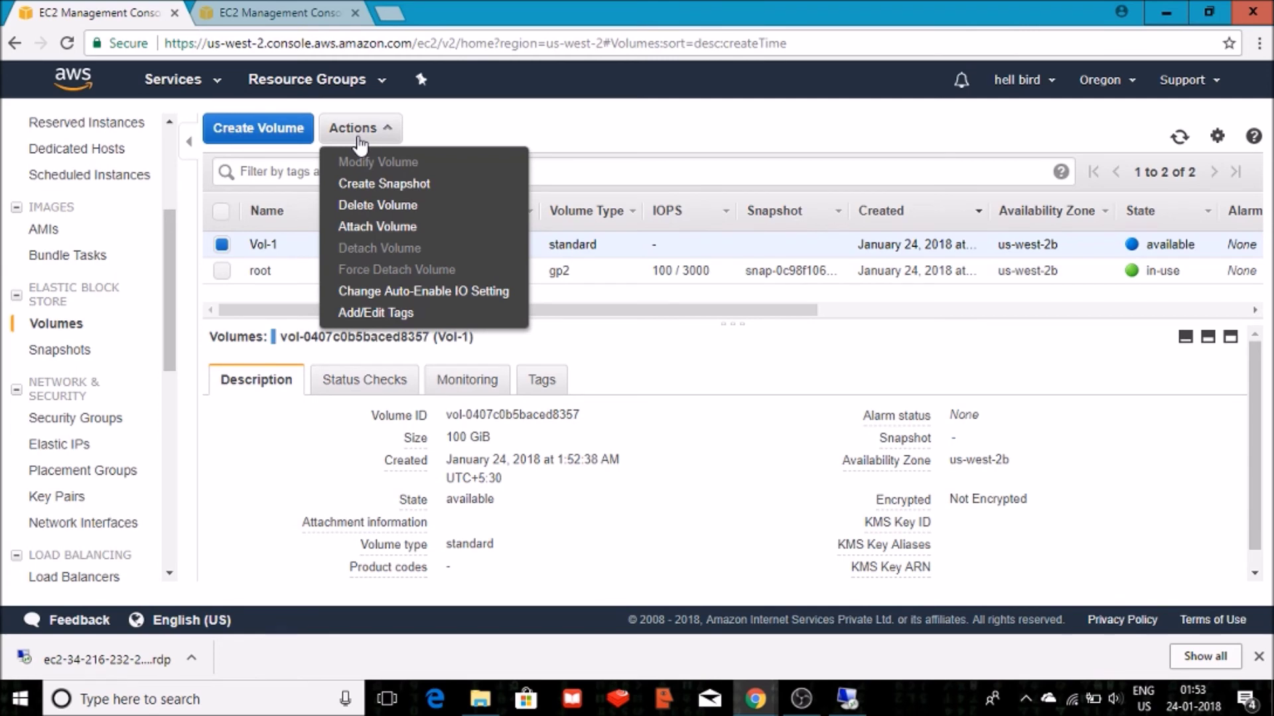
click(362, 227)
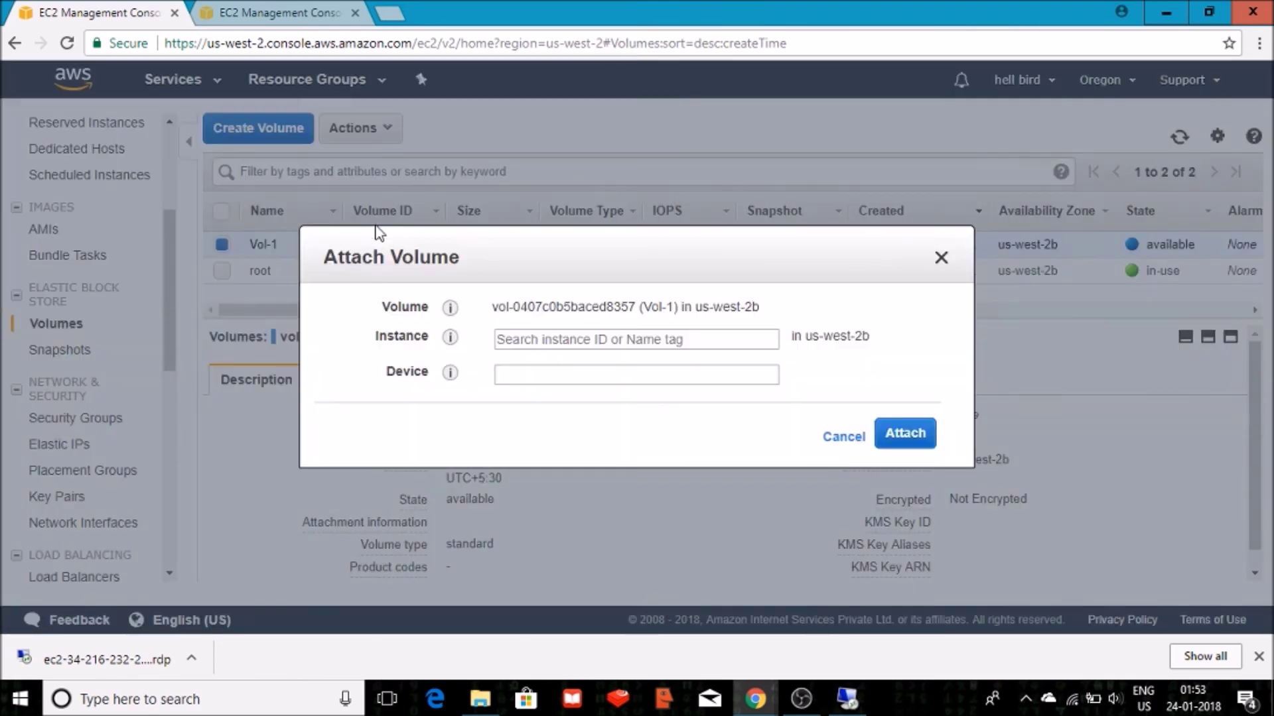
click(559, 342)
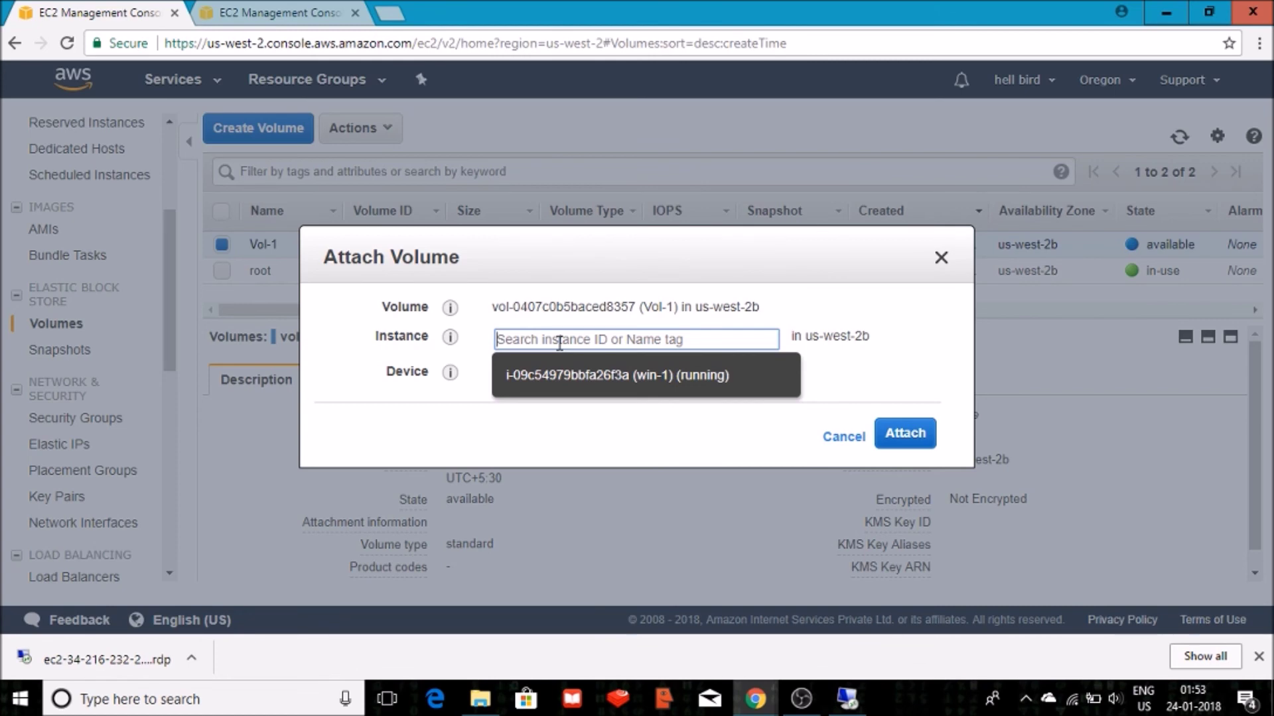
click(657, 376)
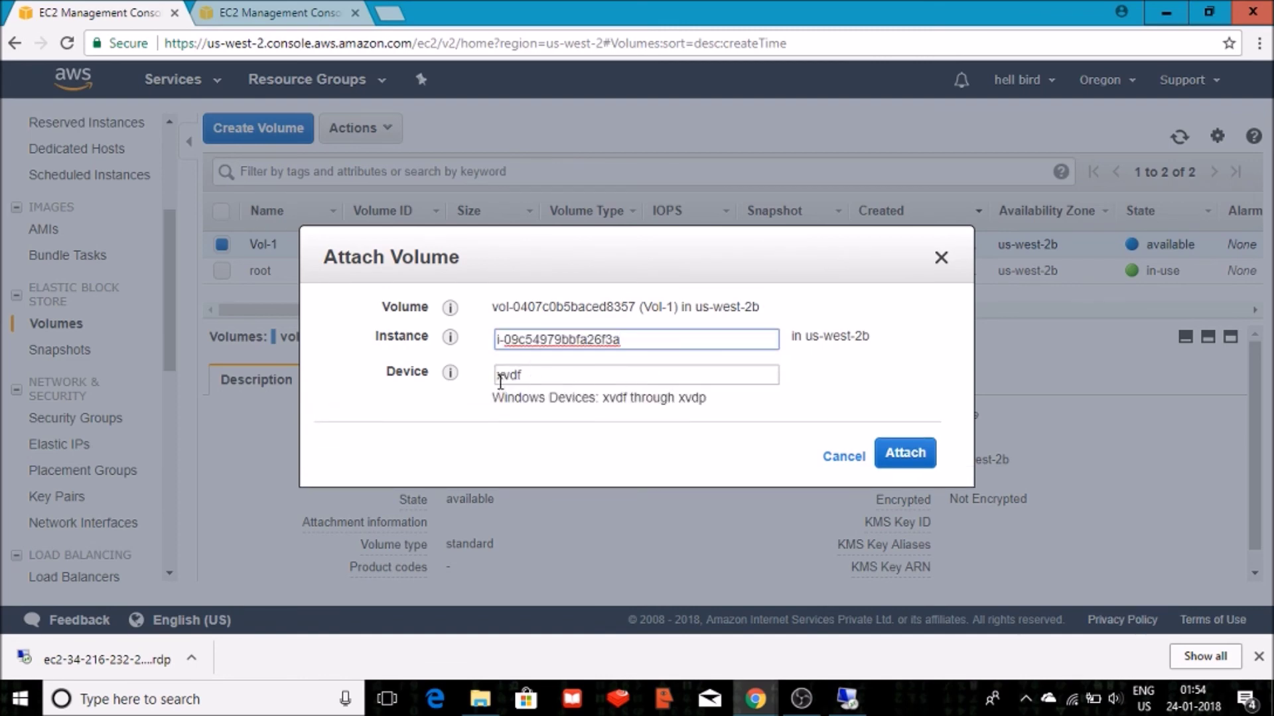
click(897, 455)
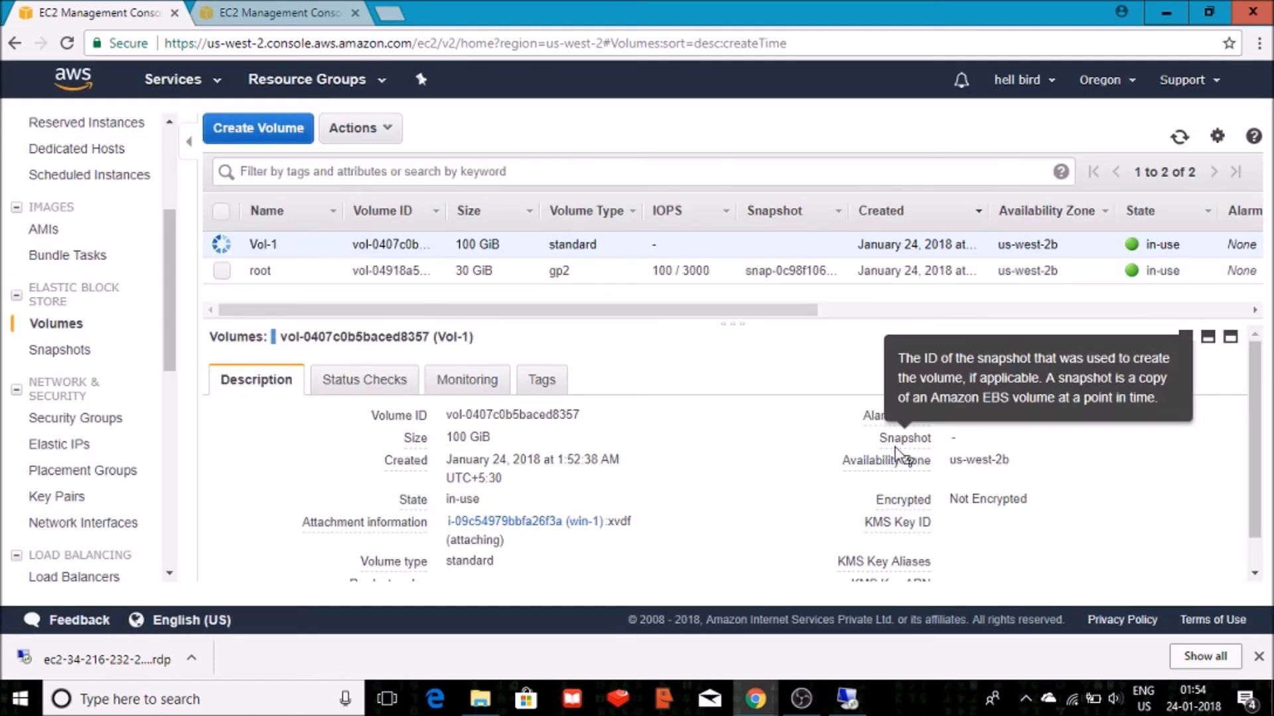
mouse_move(268, 244)
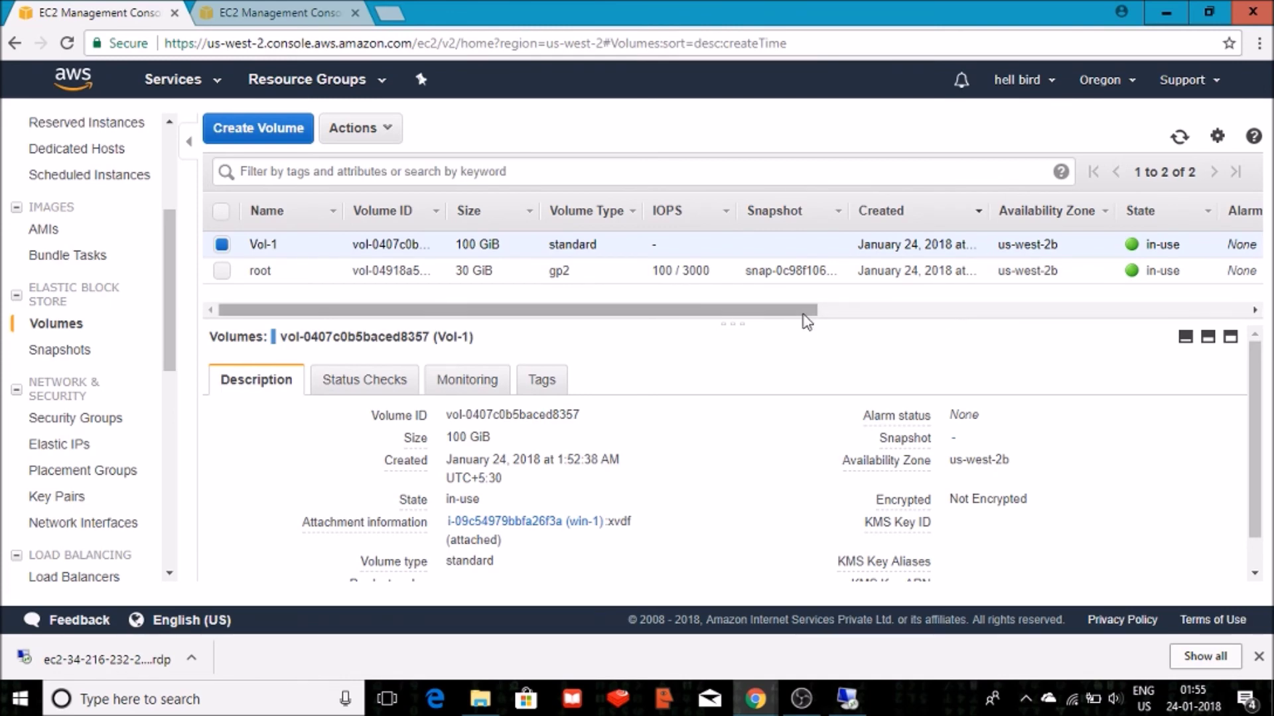
drag(806, 310, 1005, 311)
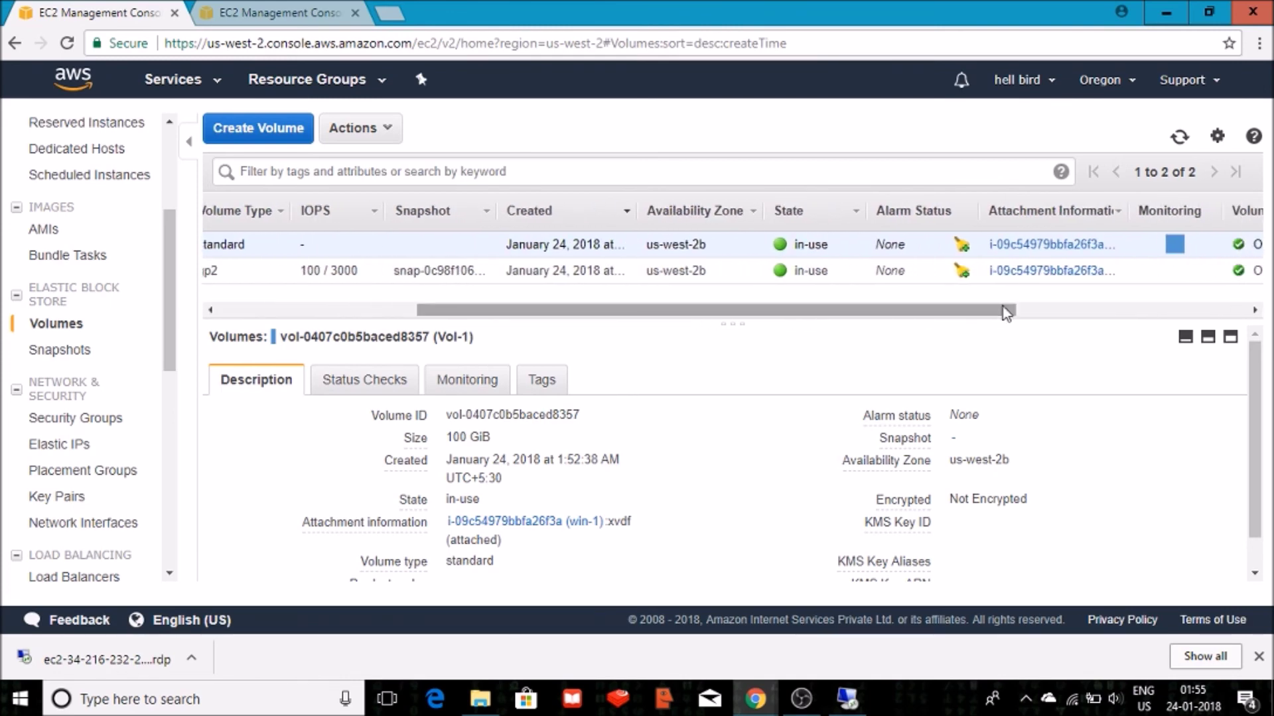
click(1072, 246)
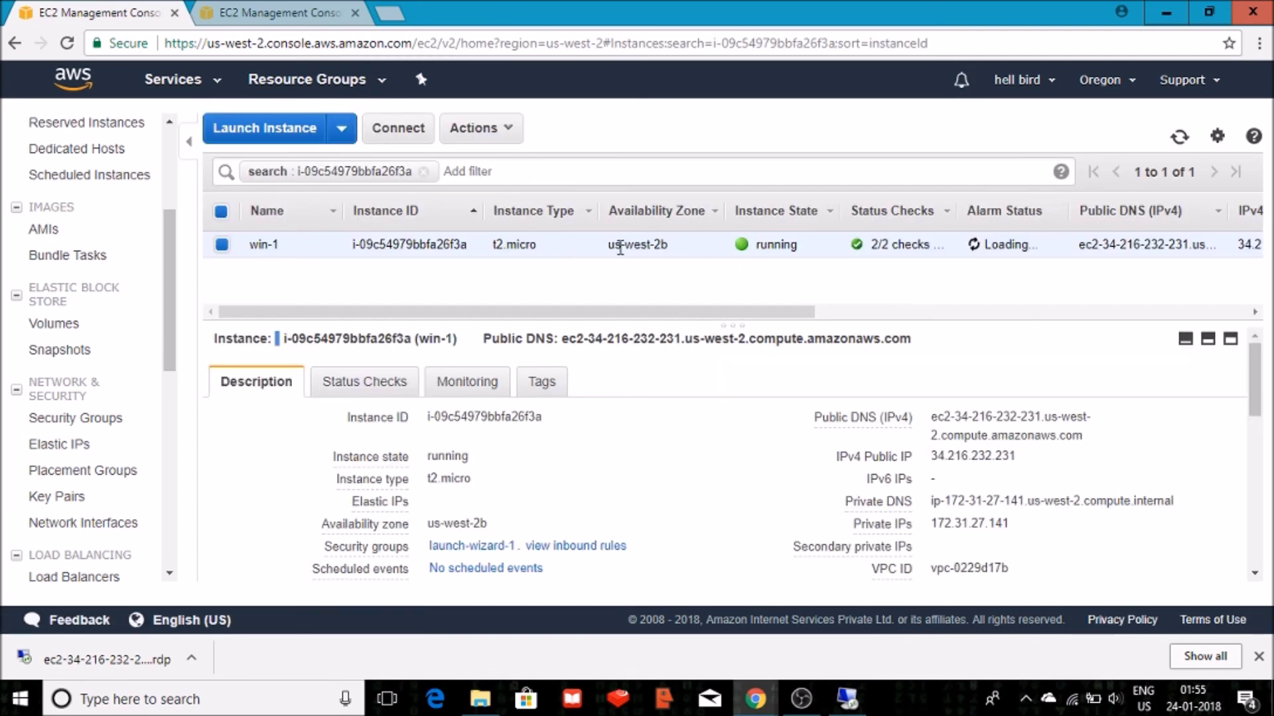
In the win-1 remote session, refresh This PC in File Explorer, still listing only Local Disk (C:).
click(847, 696)
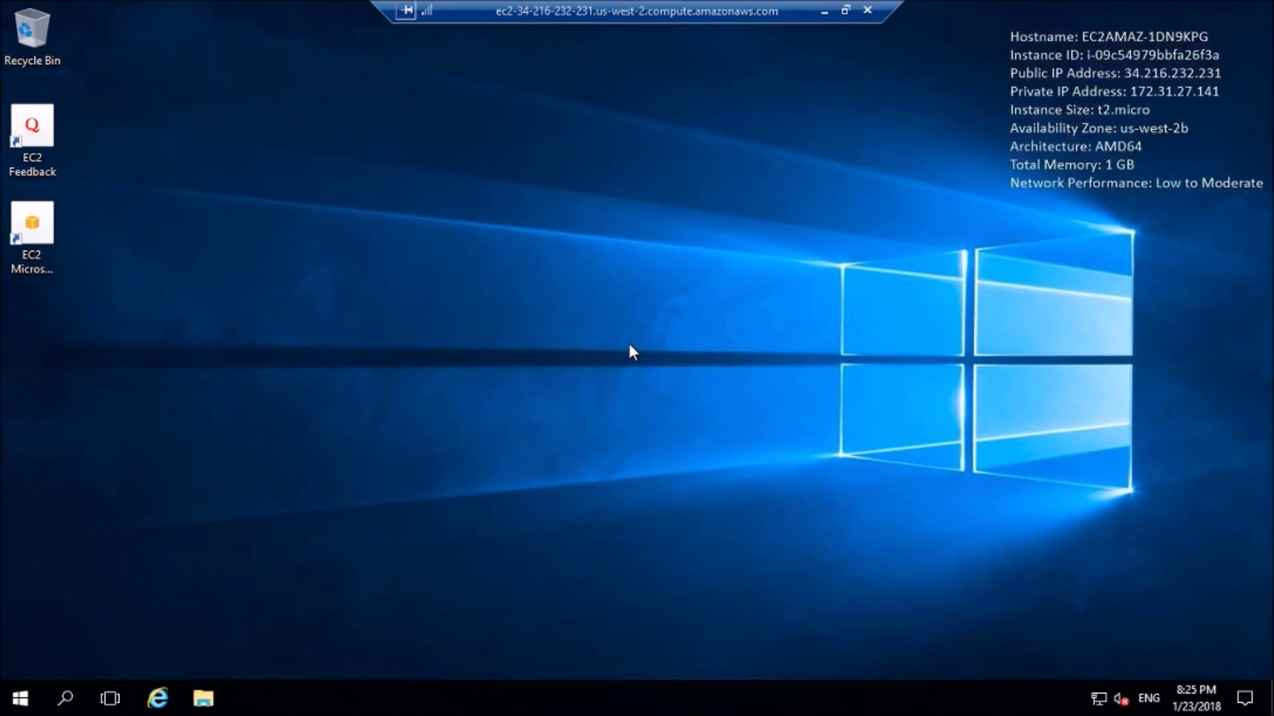
click(204, 698)
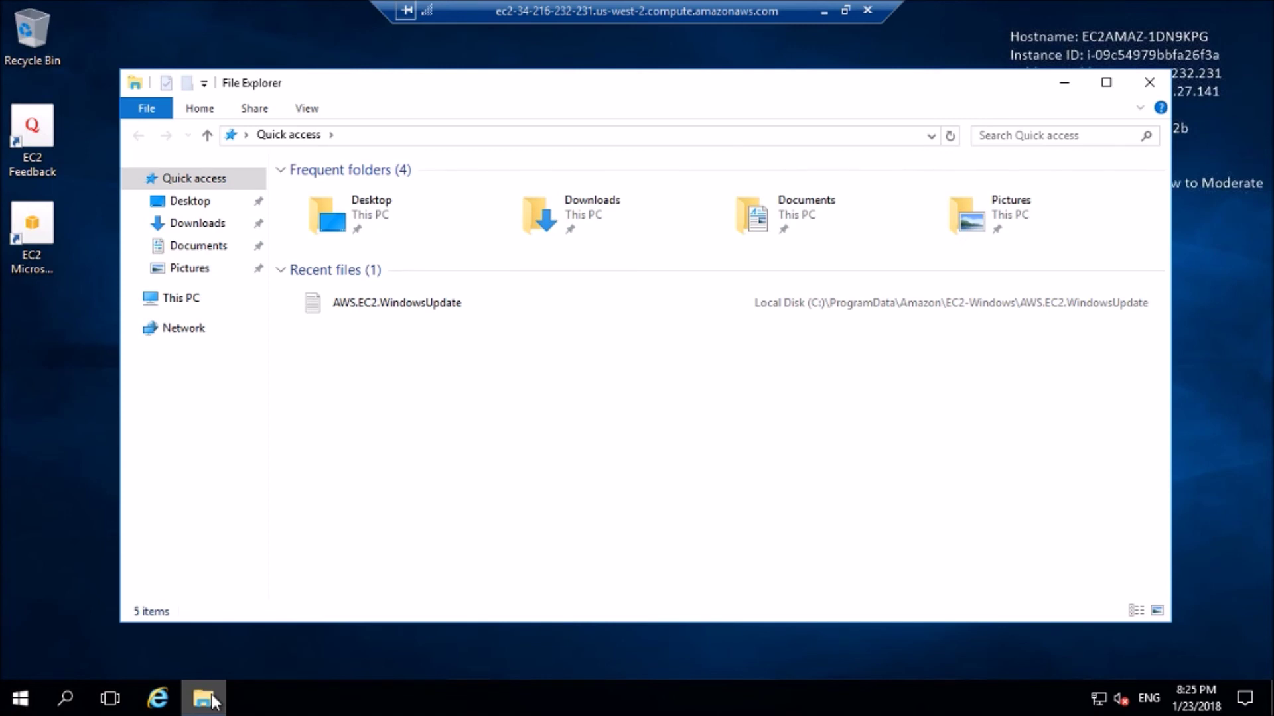
click(190, 302)
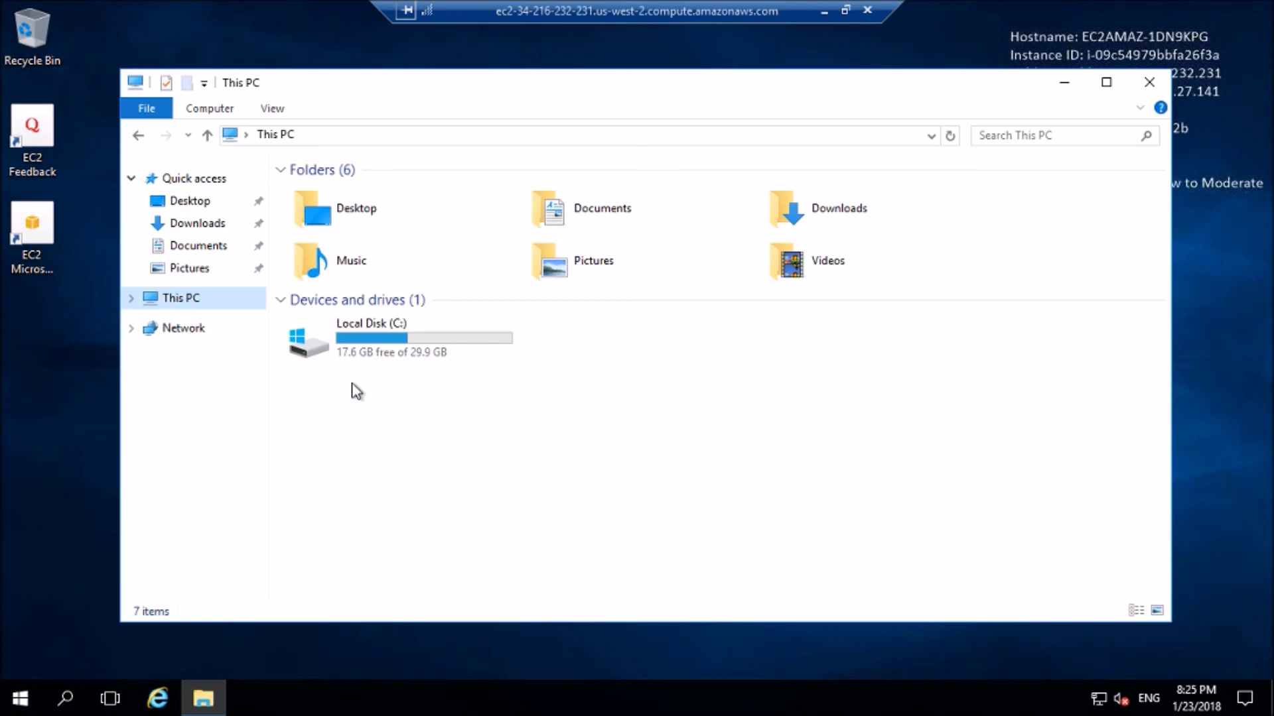
click(375, 323)
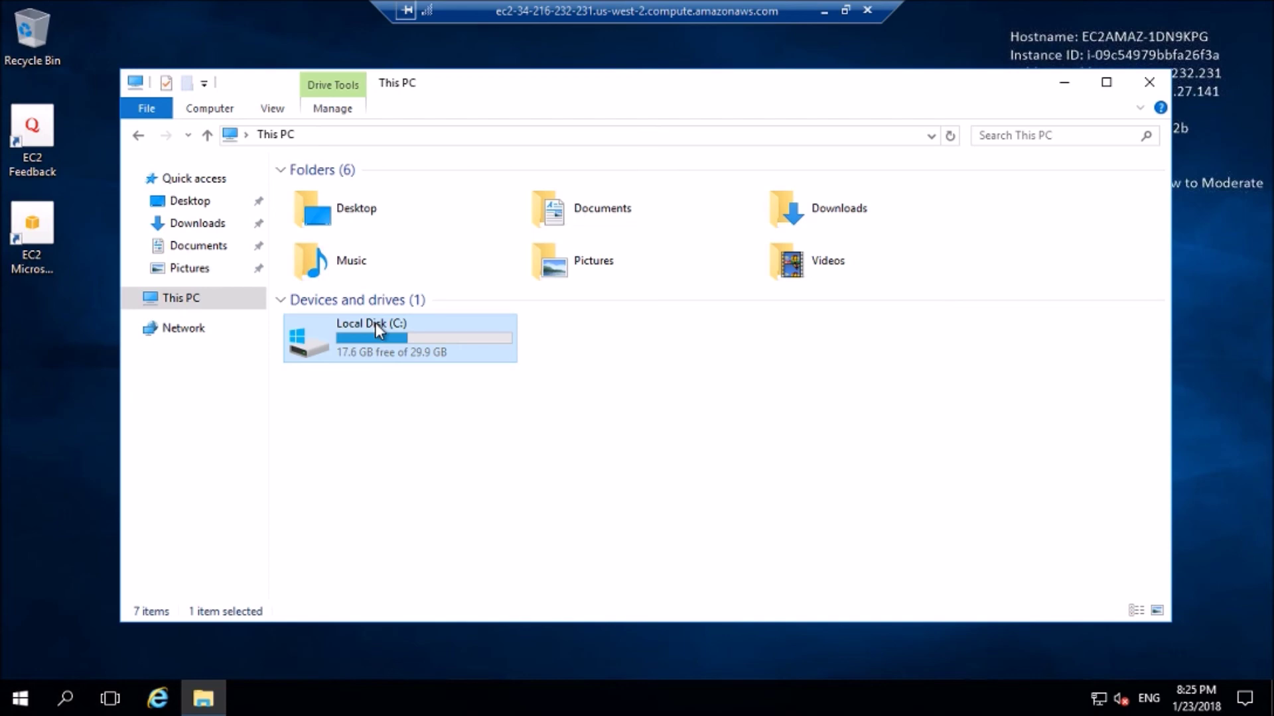
right_click(673, 407)
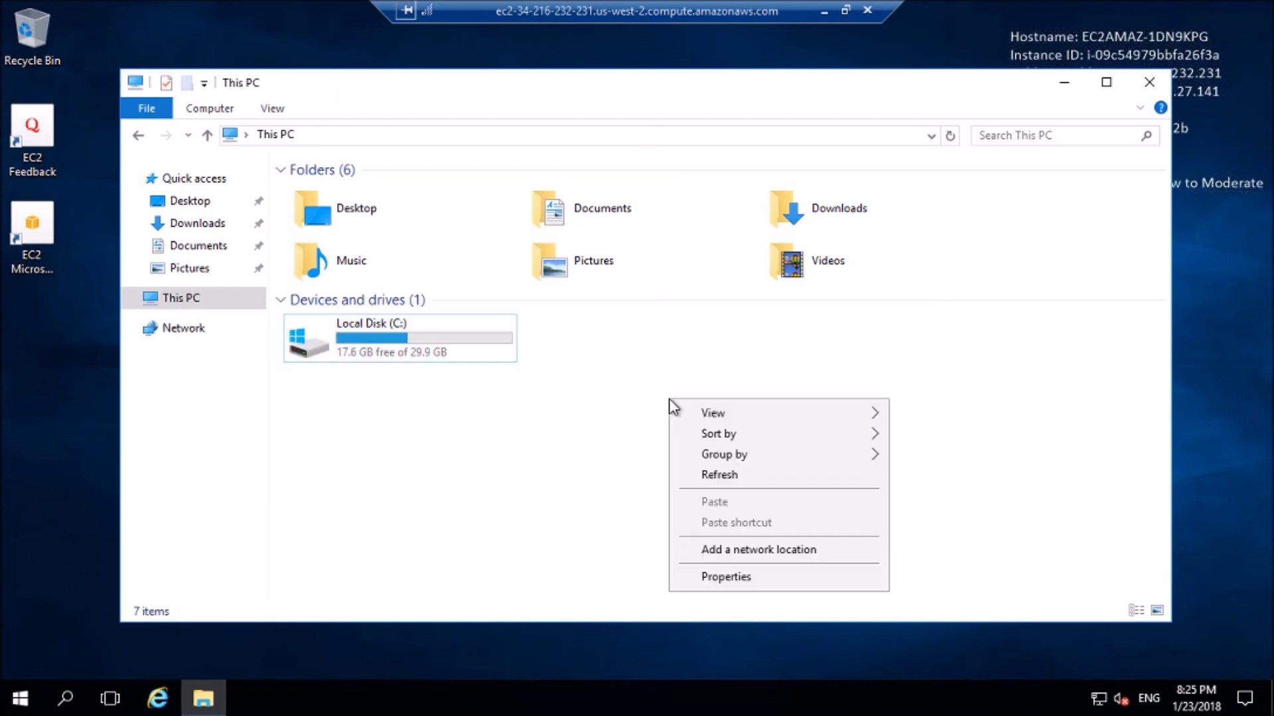
click(732, 477)
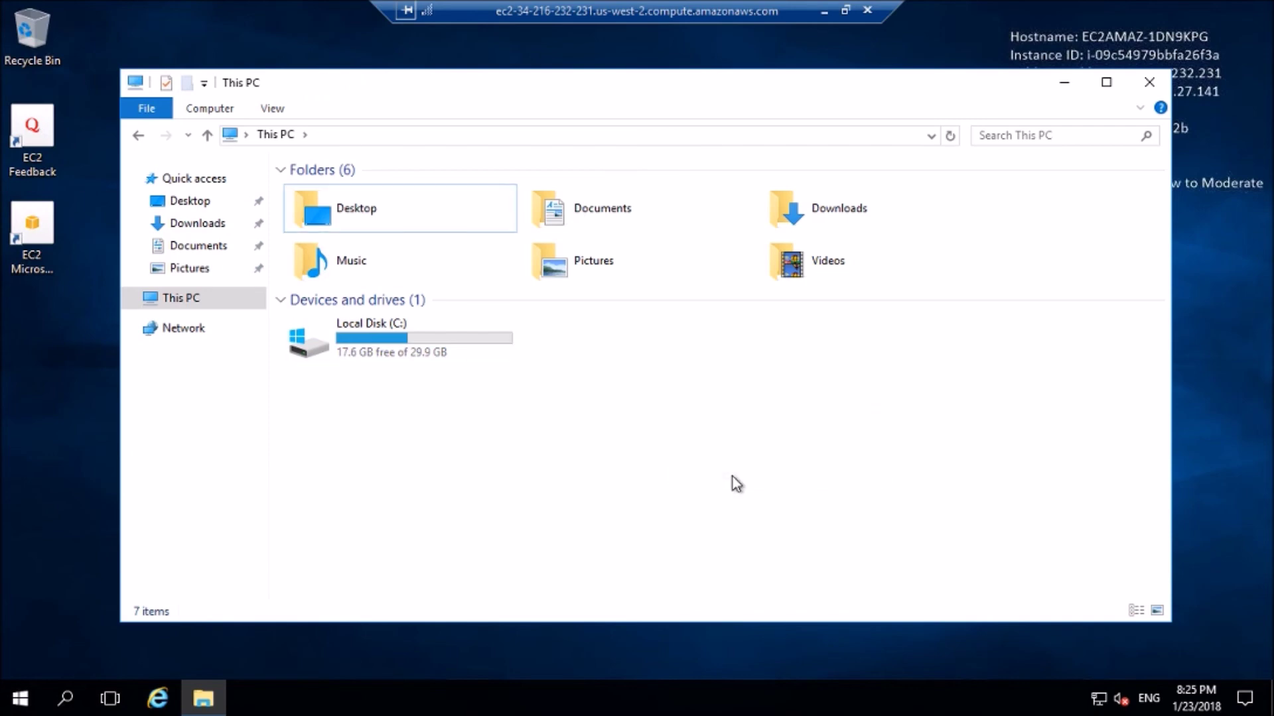